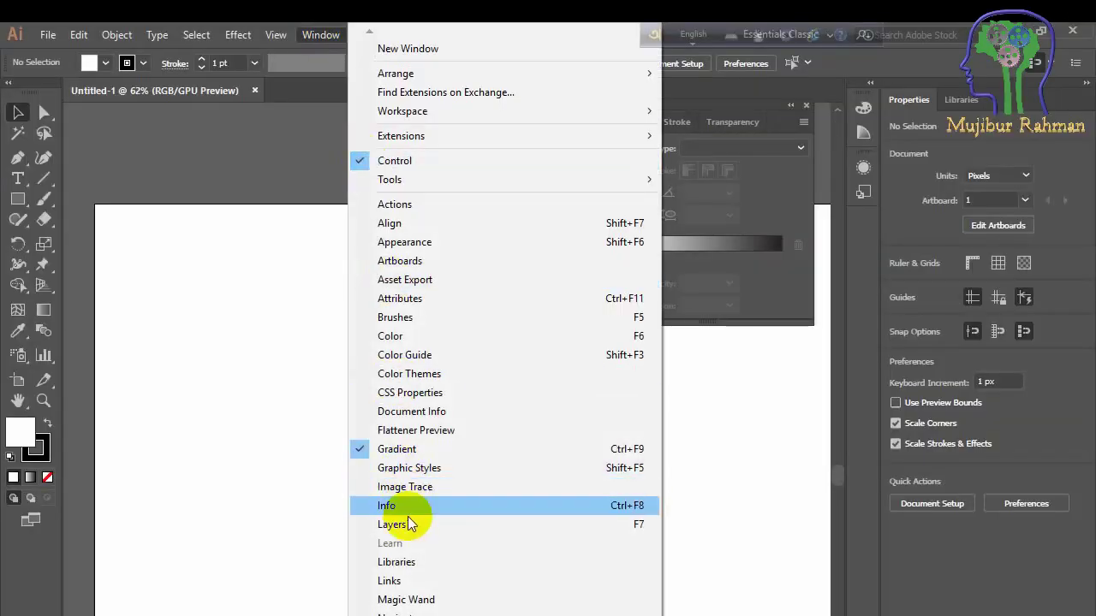
# - Show the Layers panel, enlarge it vertically and place it beside the artboard
pyautogui.click(413, 525)
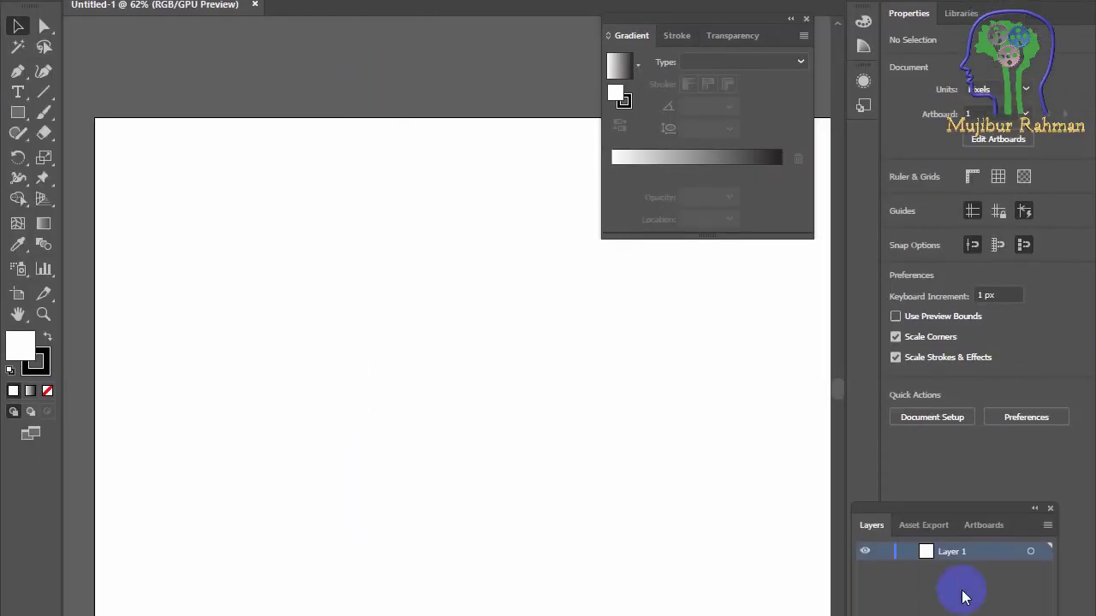
pyautogui.moveTo(987, 390); pyautogui.dragTo(624, 180)
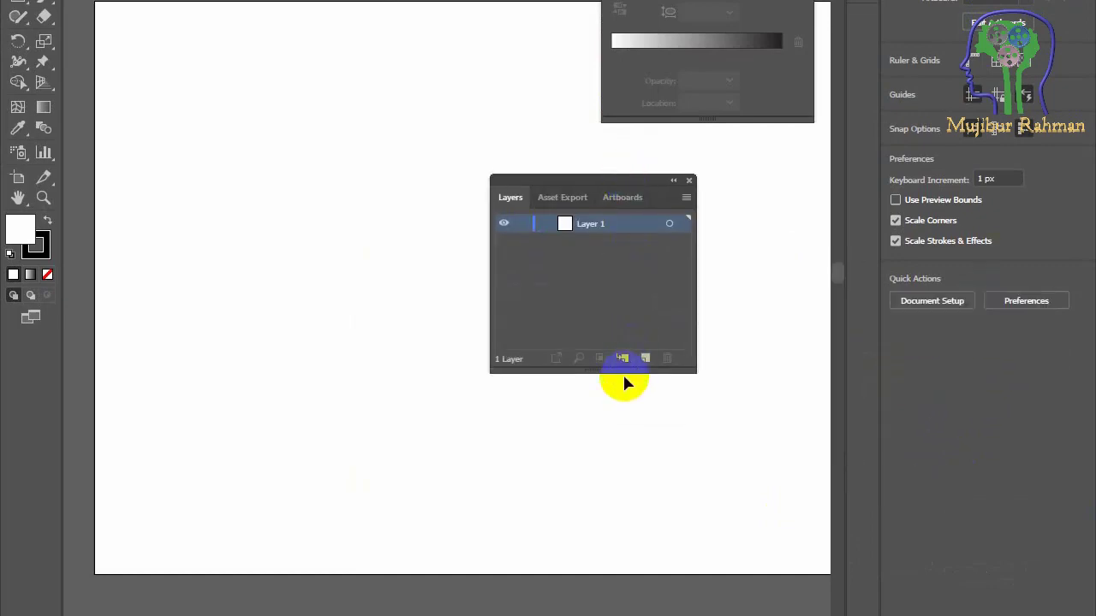
pyautogui.moveTo(624, 391); pyautogui.dragTo(626, 553)
pyautogui.moveTo(609, 191); pyautogui.dragTo(1015, 241)
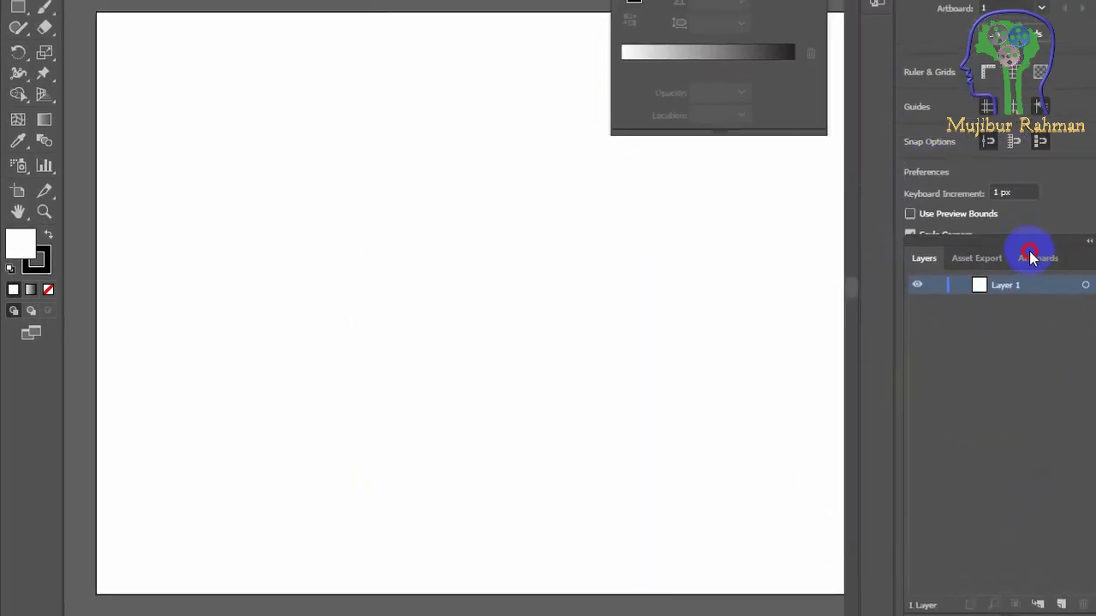
# - Draw a circle about 502 px wide in the middle of the artboard and fill it with colour CEBEBE
pyautogui.click(16, 7)
pyautogui.click(108, 57)
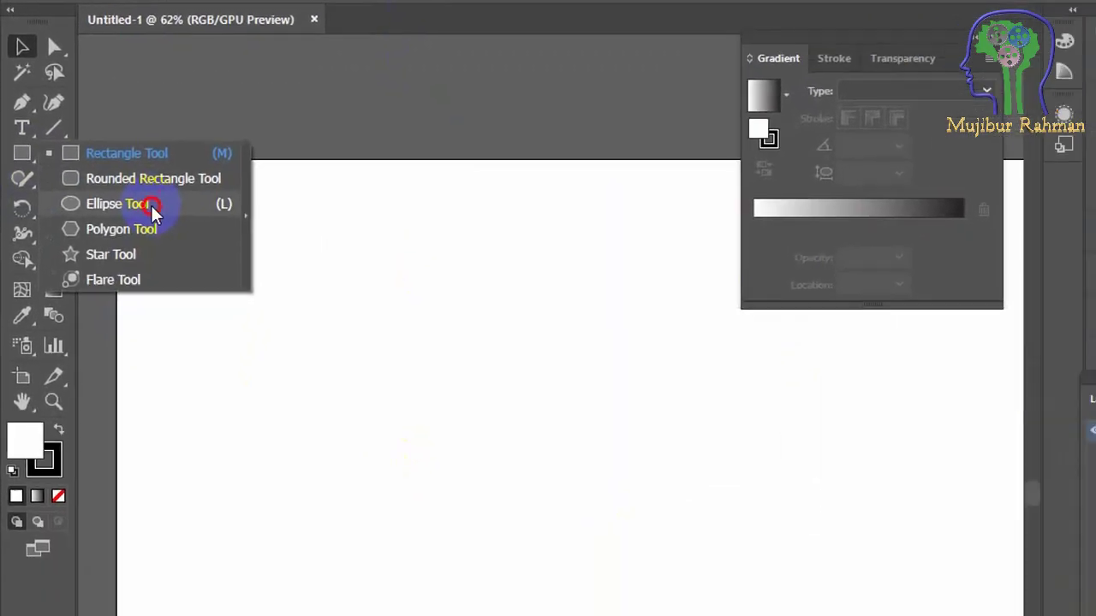
pyautogui.moveTo(387, 263); pyautogui.dragTo(653, 540)
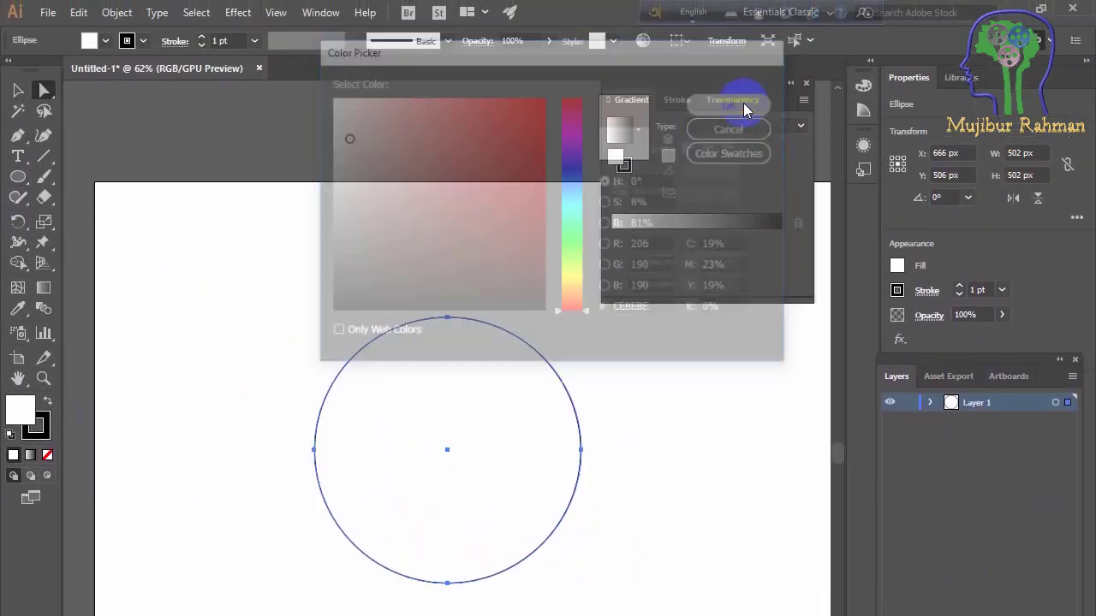
pyautogui.click(734, 5)
# - Remove the circle's stroke and paste a copy of the circle slightly below the original
pyautogui.hotkey('ctrl', 'c')
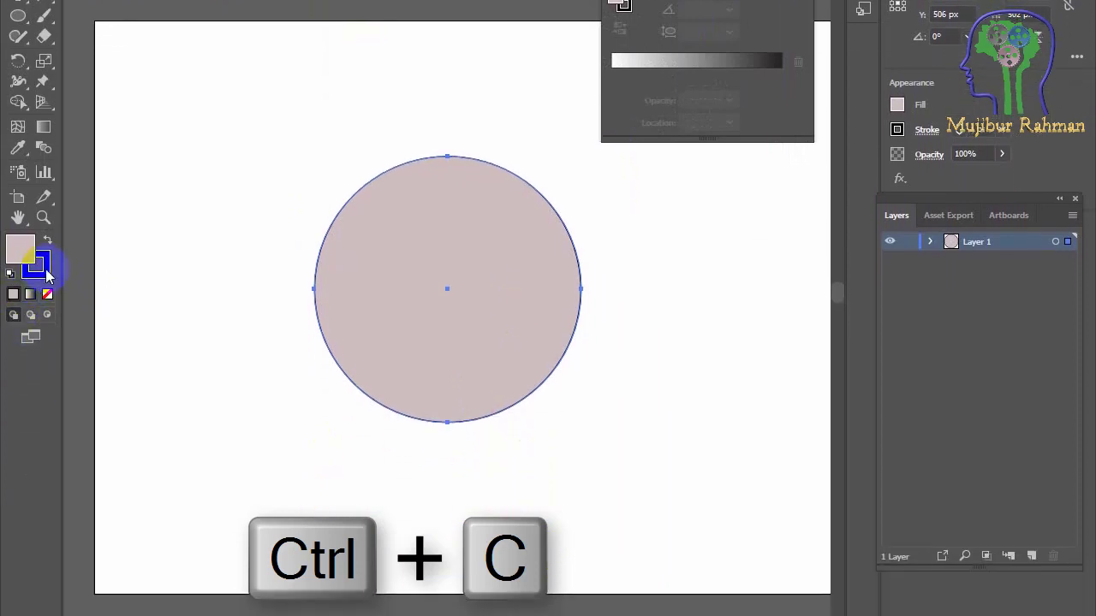
pyautogui.click(47, 294)
pyautogui.hotkey('ctrl', 'v')
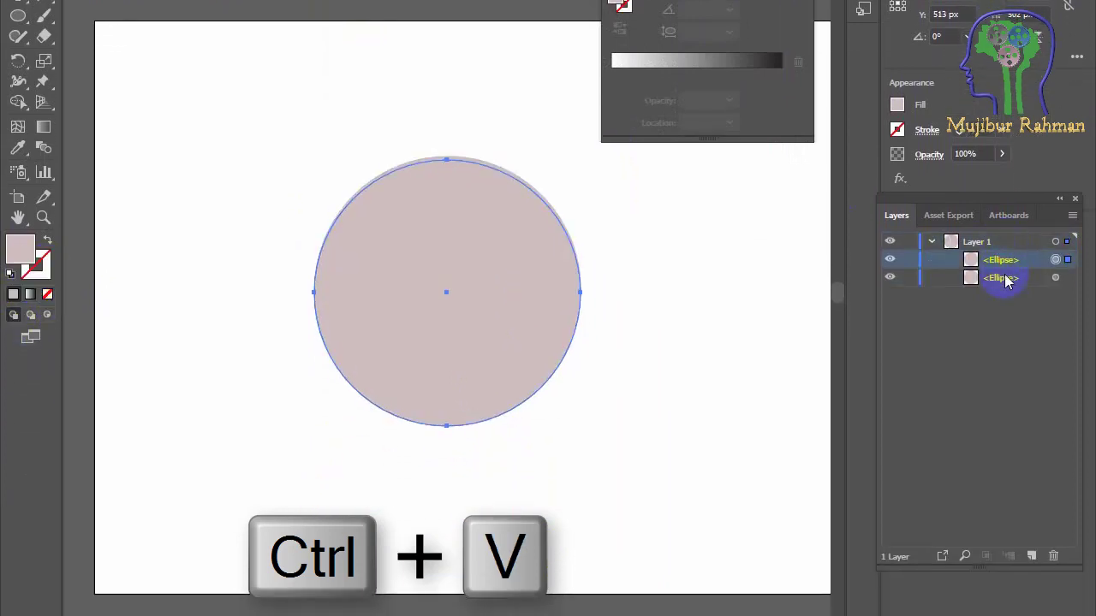
pyautogui.click(1006, 279)
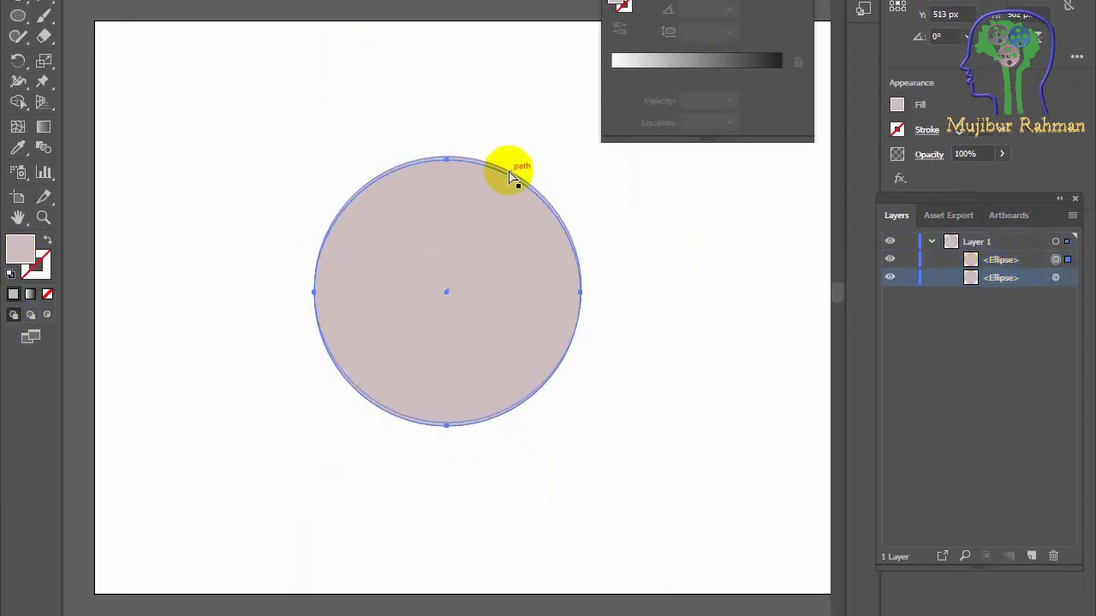
pyautogui.click(508, 176)
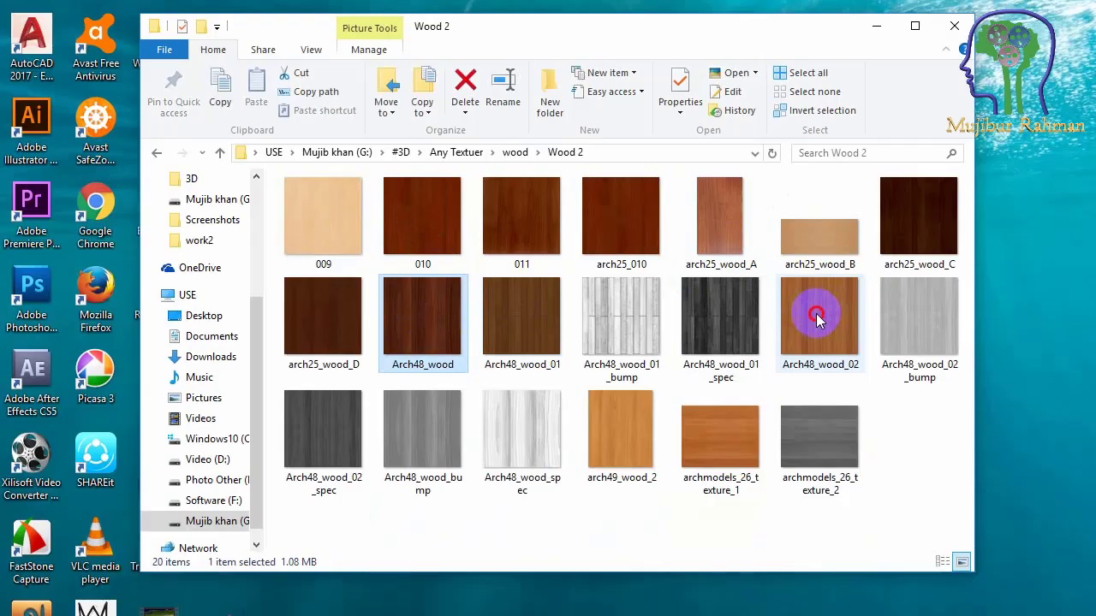
# - Place the Arch48_wood_02 texture in the document and stack both circles above it
pyautogui.click(817, 318)
pyautogui.moveTo(822, 345); pyautogui.dragTo(286, 202)
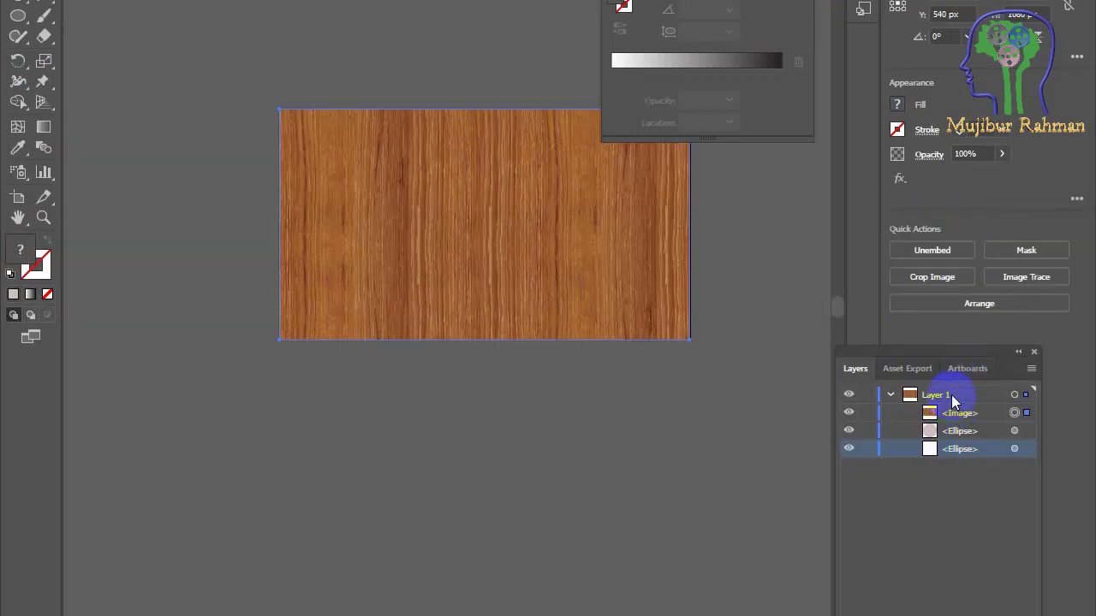
pyautogui.click(972, 437)
pyautogui.moveTo(971, 436); pyautogui.dragTo(968, 388)
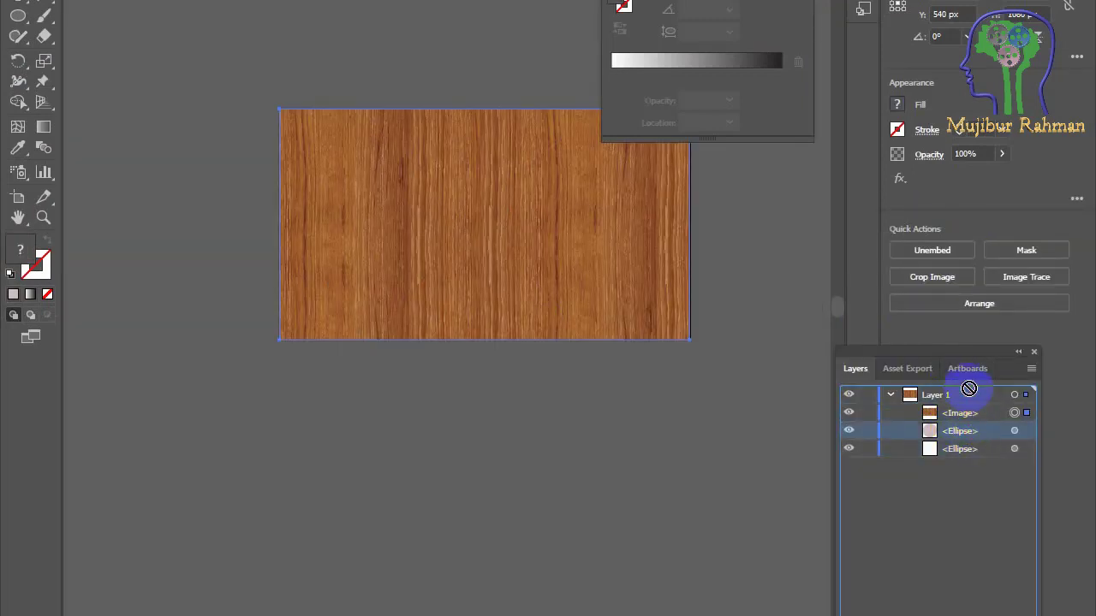
pyautogui.moveTo(972, 432); pyautogui.dragTo(970, 395)
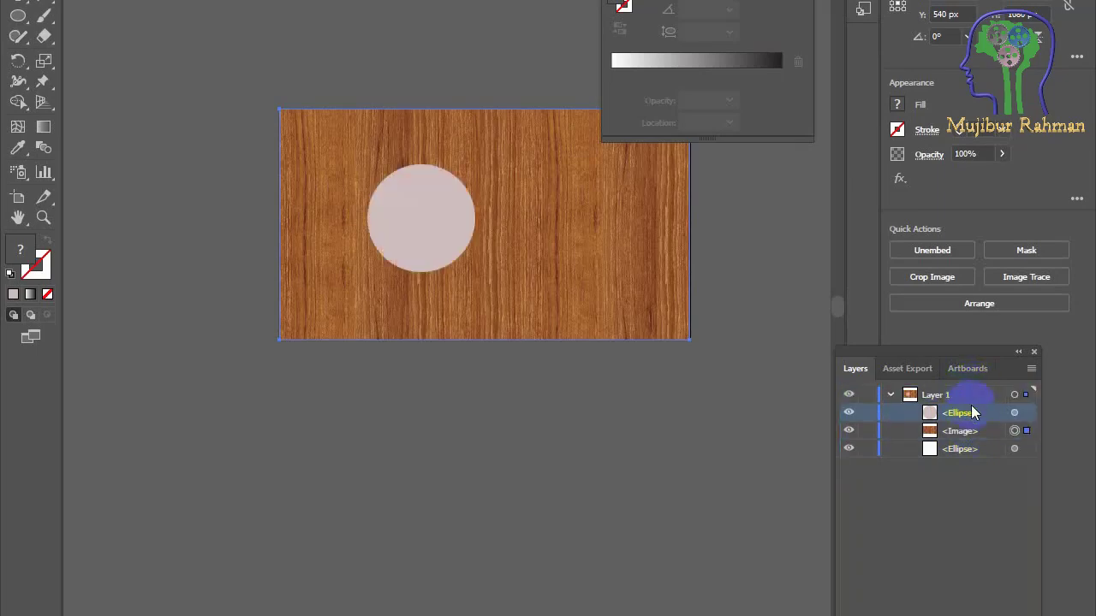
pyautogui.moveTo(974, 458); pyautogui.dragTo(967, 423)
# - Duplicate the pink circle and offset the copy down and to the left, at about X 651, Y 540 px
pyautogui.scroll(4, 419, 196)
pyautogui.hotkey('ctrl', 'c')
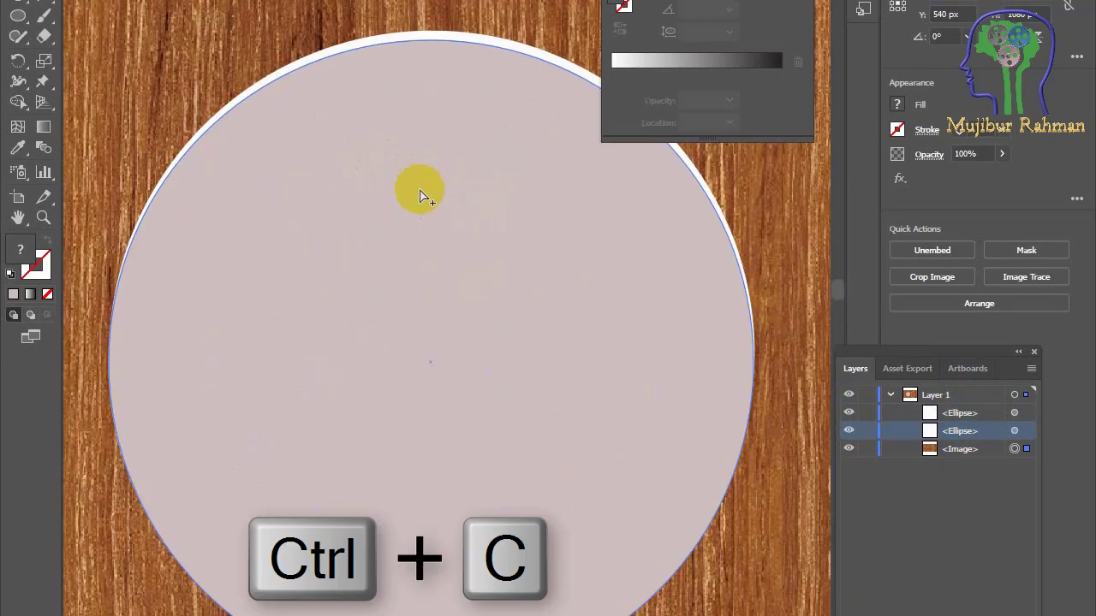
pyautogui.scroll(-1, 418, 196)
pyautogui.click(420, 196)
pyautogui.hotkey('ctrl', 'v')
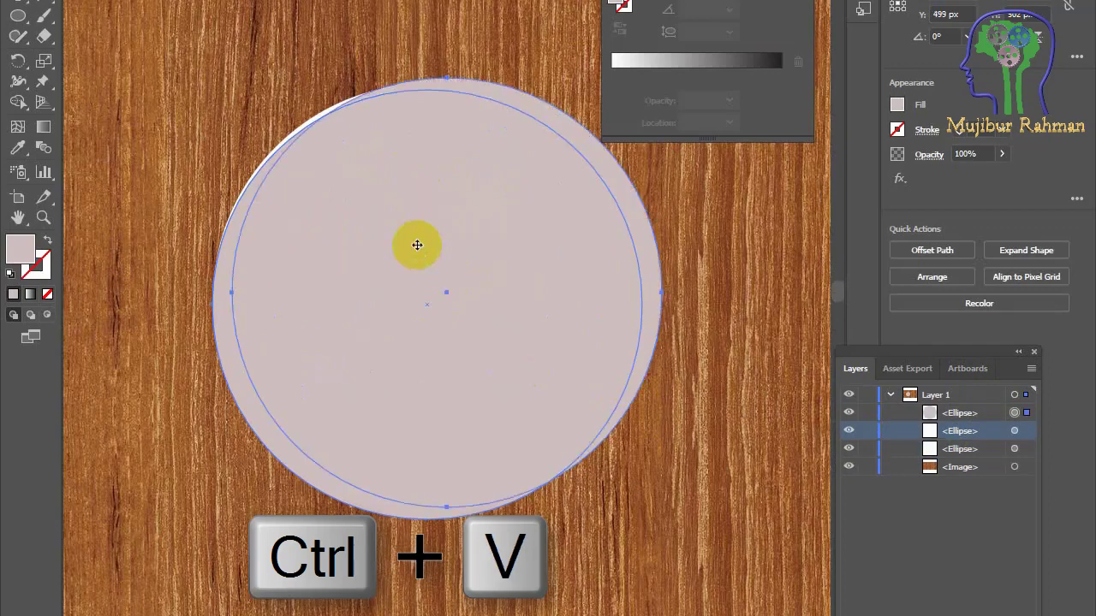
pyautogui.moveTo(476, 201); pyautogui.dragTo(448, 225)
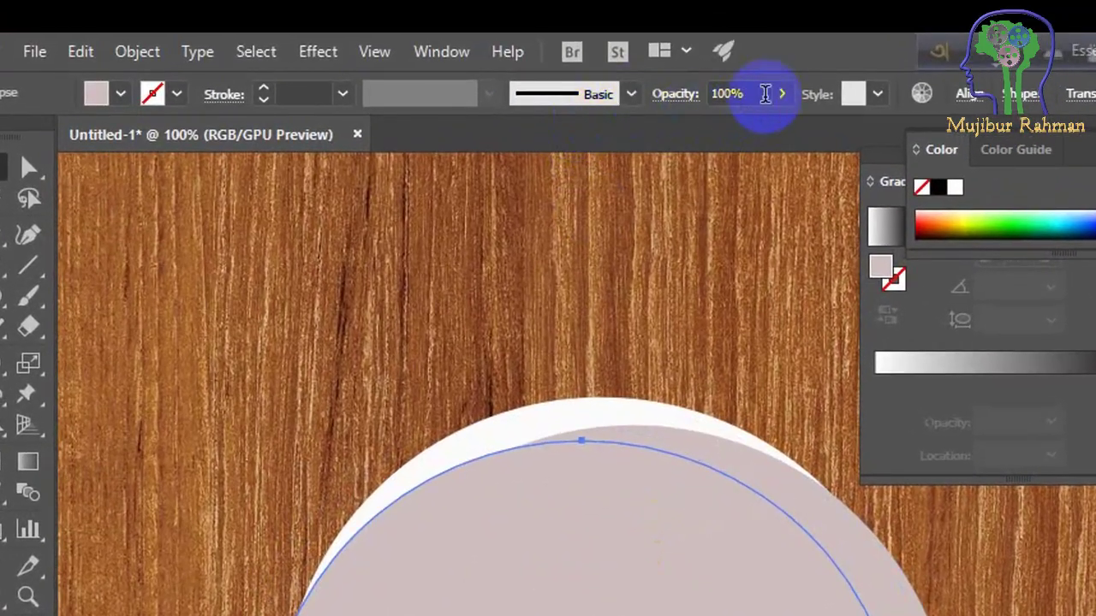
# - Set the newest circle's opacity to 43% and move it to about X 616, Y 642 px
pyautogui.click(782, 94)
pyautogui.moveTo(778, 118); pyautogui.dragTo(728, 122)
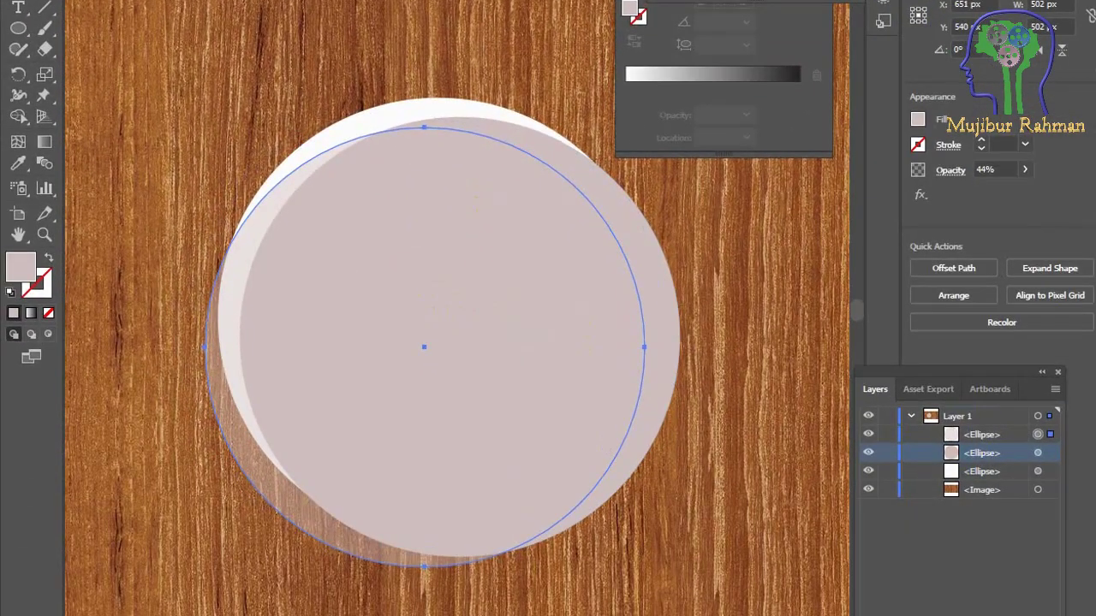
pyautogui.moveTo(456, 2); pyautogui.dragTo(450, 2)
pyautogui.moveTo(361, 316); pyautogui.dragTo(329, 405)
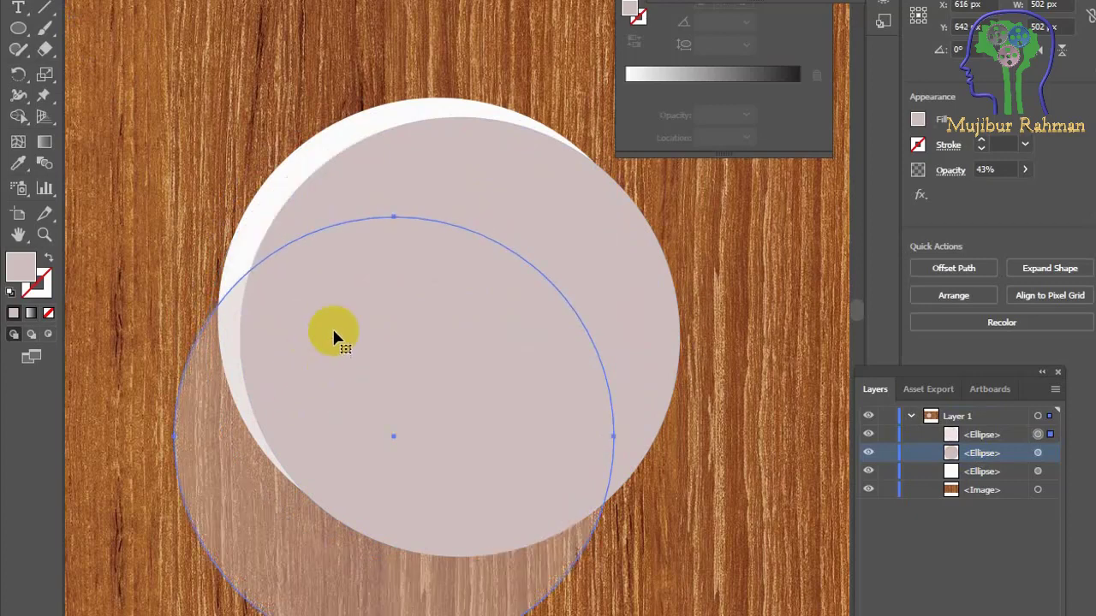
# - Align the opaque pink circle over the white one, and place the translucent circle at about X 661, Y 540 px, just above the wood image in the stack
pyautogui.moveTo(505, 218)
pyautogui.mouseDown()
pyautogui.moveTo(476, 208)
pyautogui.moveTo(489, 205)
pyautogui.mouseUp()
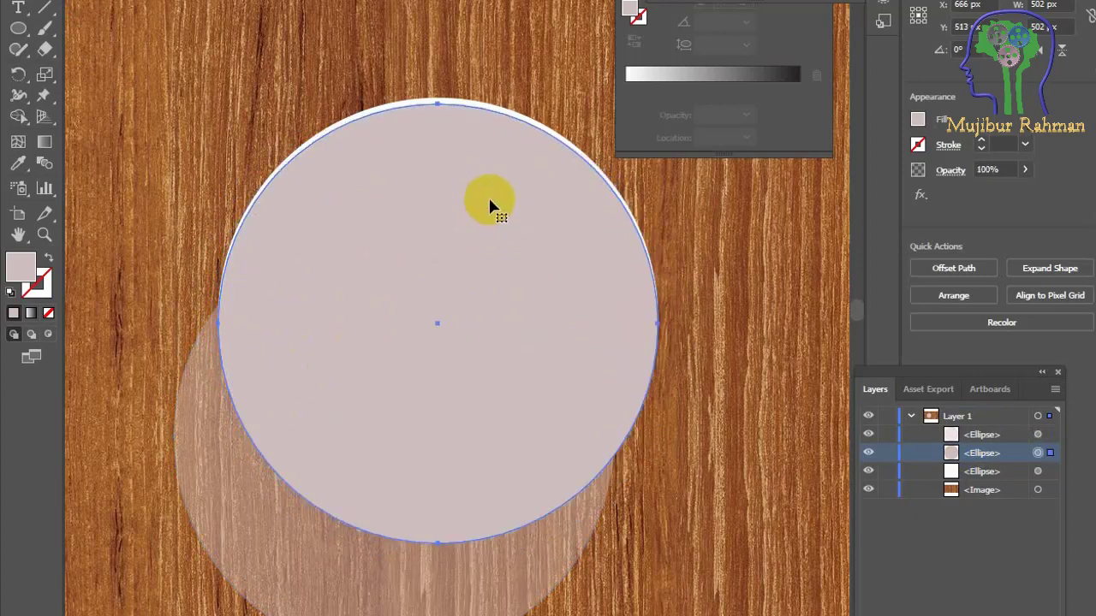
pyautogui.click(339, 569)
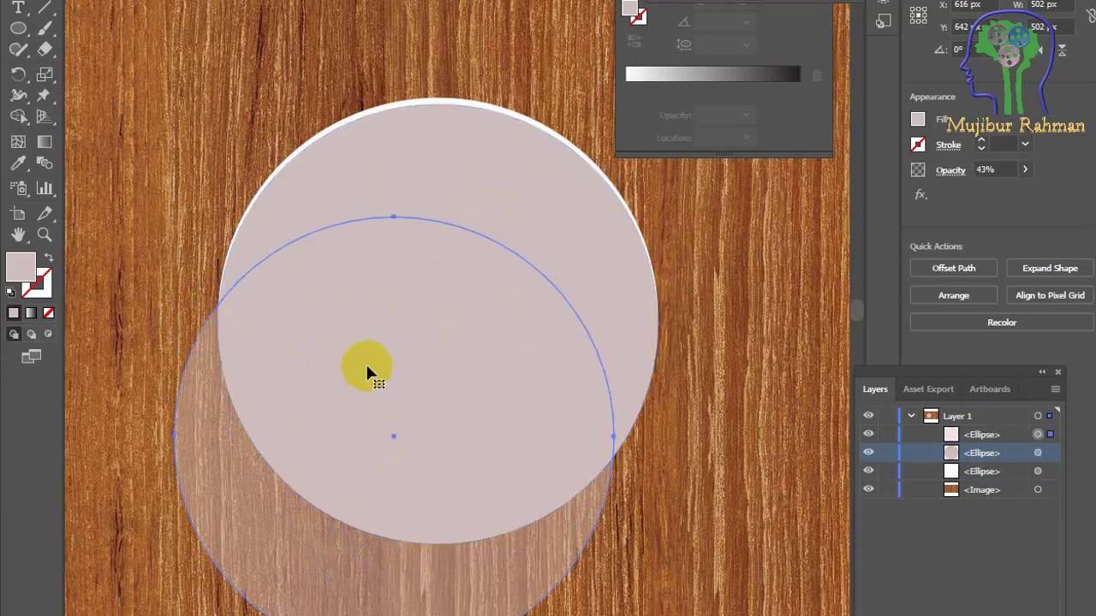
pyautogui.moveTo(349, 386); pyautogui.dragTo(328, 425)
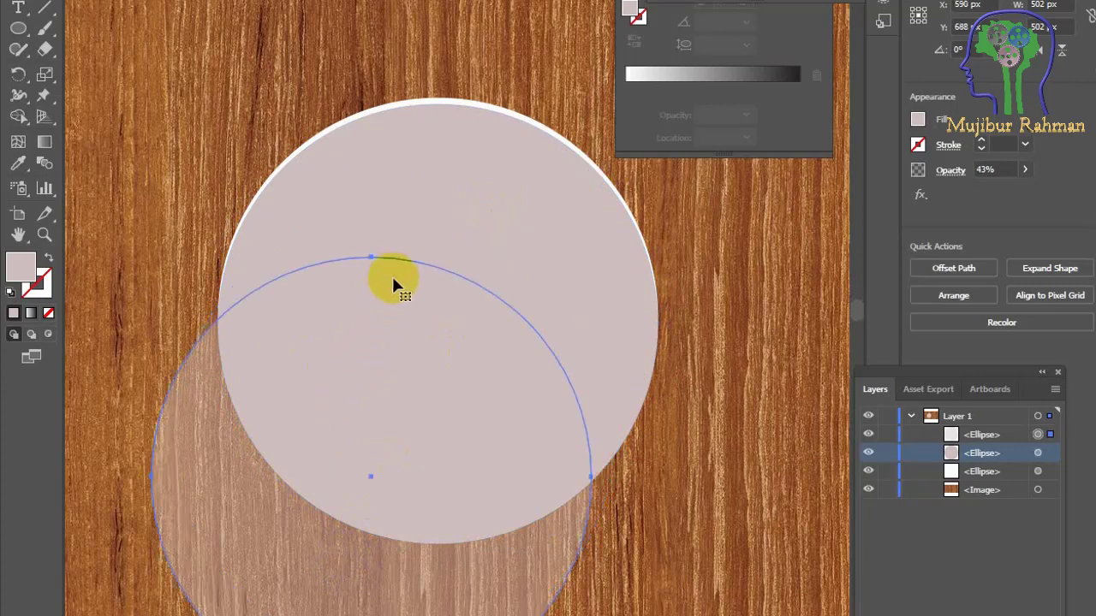
pyautogui.moveTo(368, 475); pyautogui.dragTo(425, 349)
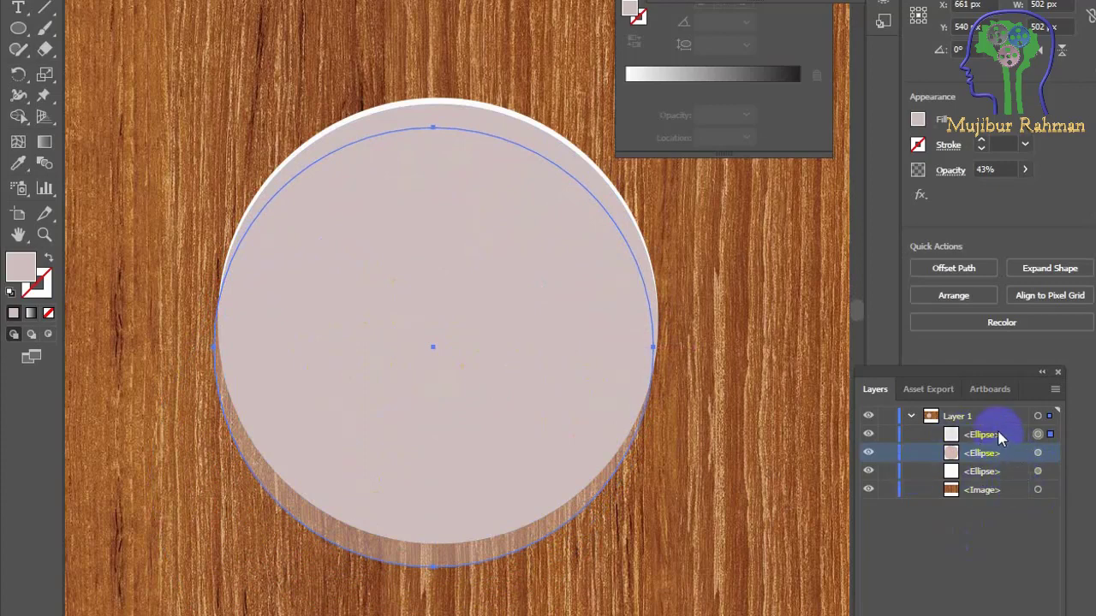
pyautogui.moveTo(1000, 437); pyautogui.dragTo(990, 481)
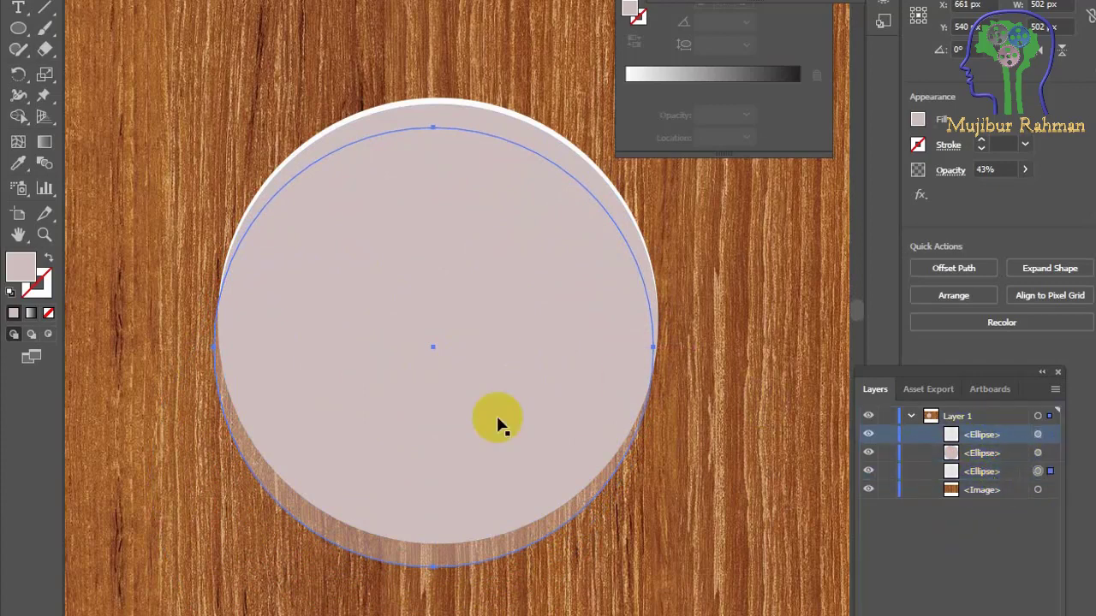
pyautogui.click(196, 372)
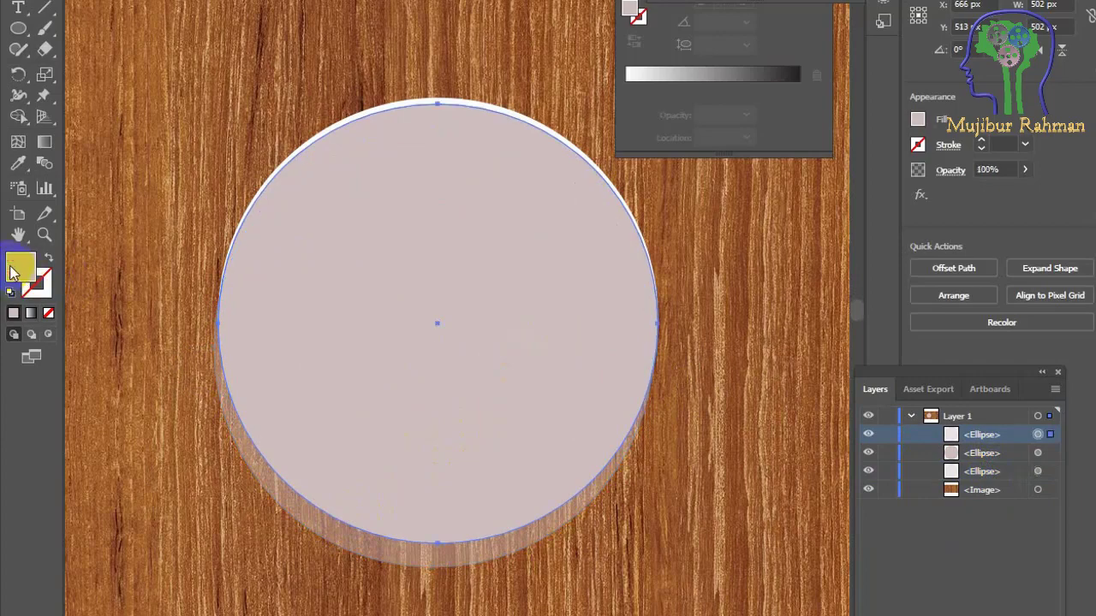
pyautogui.doubleClick(20, 264)
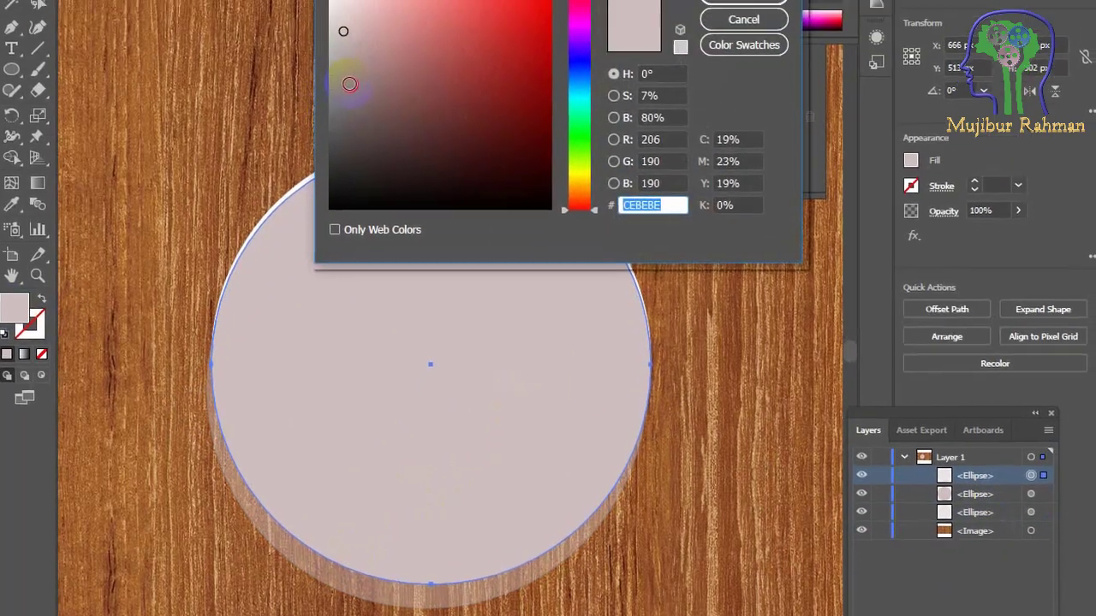
pyautogui.moveTo(350, 83); pyautogui.dragTo(373, 196)
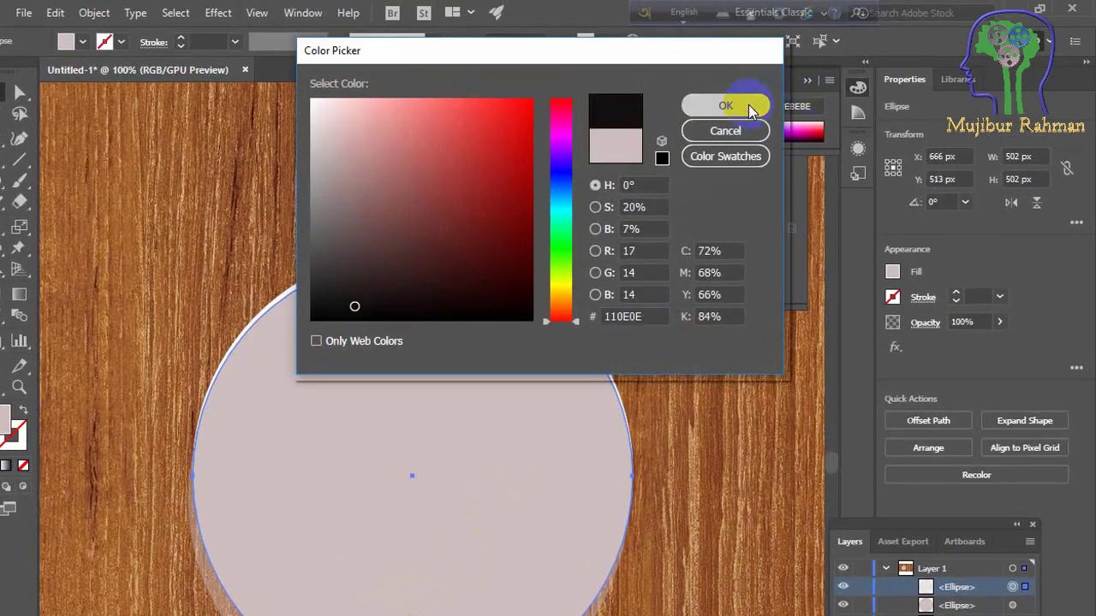
pyautogui.click(745, 106)
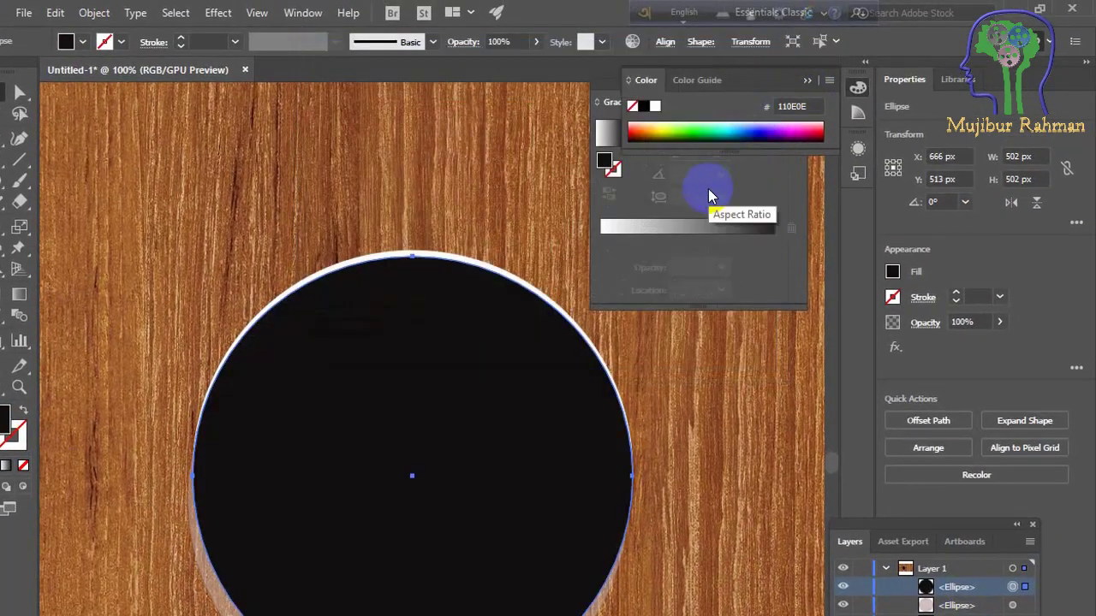
pyautogui.hotkey('ctrl', 'z')
pyautogui.hotkey('ctrl', 'z')
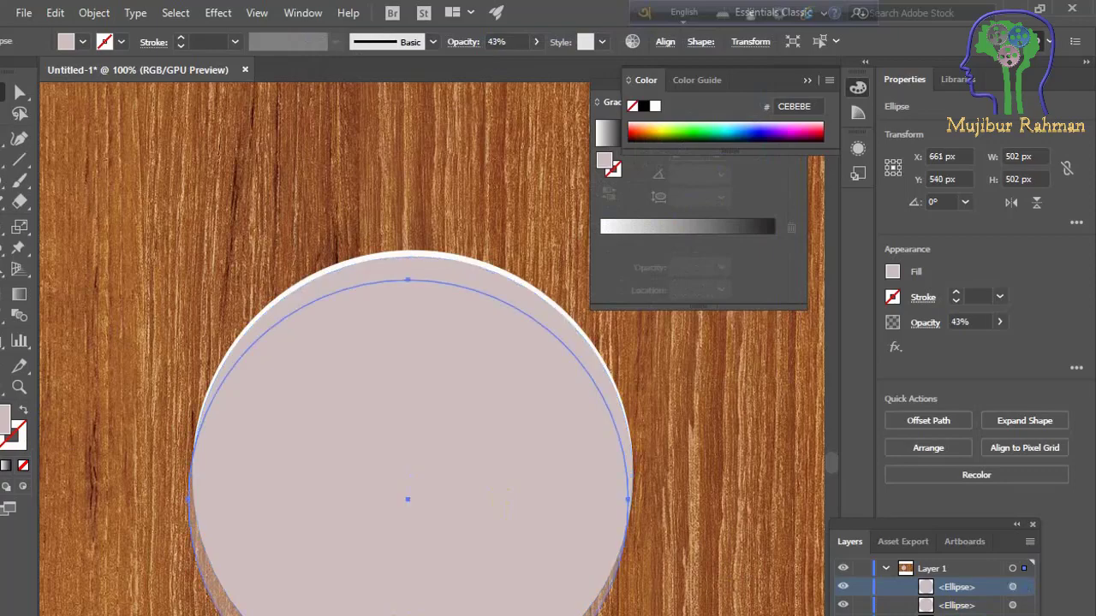
# - Fill the 43% opaque circle with a near-black colour as the plate's shadow
pyautogui.doubleClick(7, 421)
pyautogui.moveTo(326, 248); pyautogui.dragTo(341, 294)
pyautogui.click(743, 96)
pyautogui.click(740, 326)
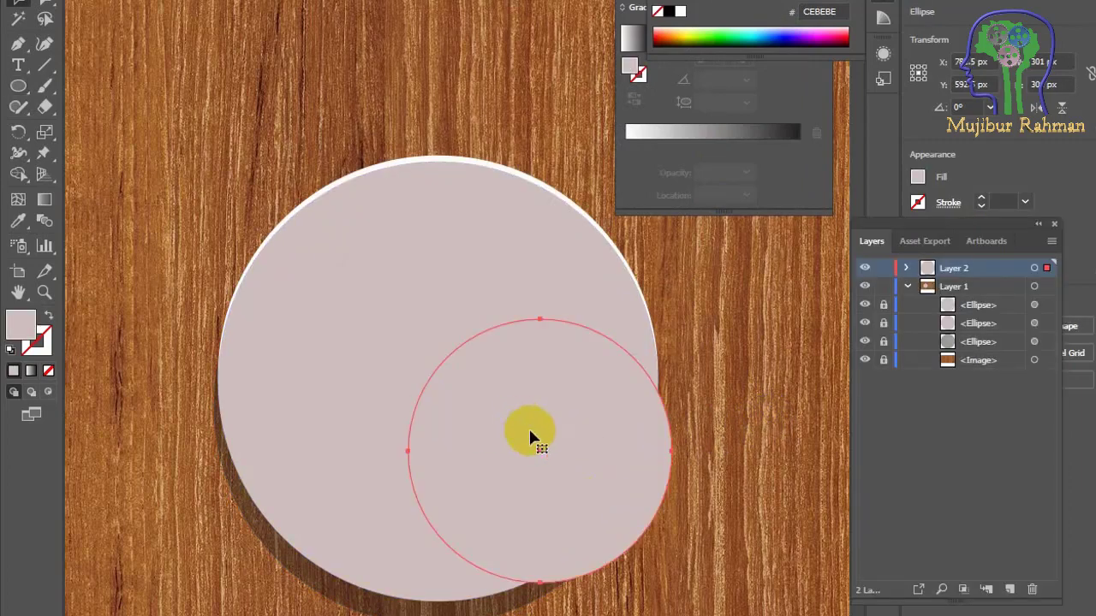
# - Centre the 301 px circle on the plate and fill it with colour F9F9F9
pyautogui.moveTo(529, 435); pyautogui.dragTo(432, 357)
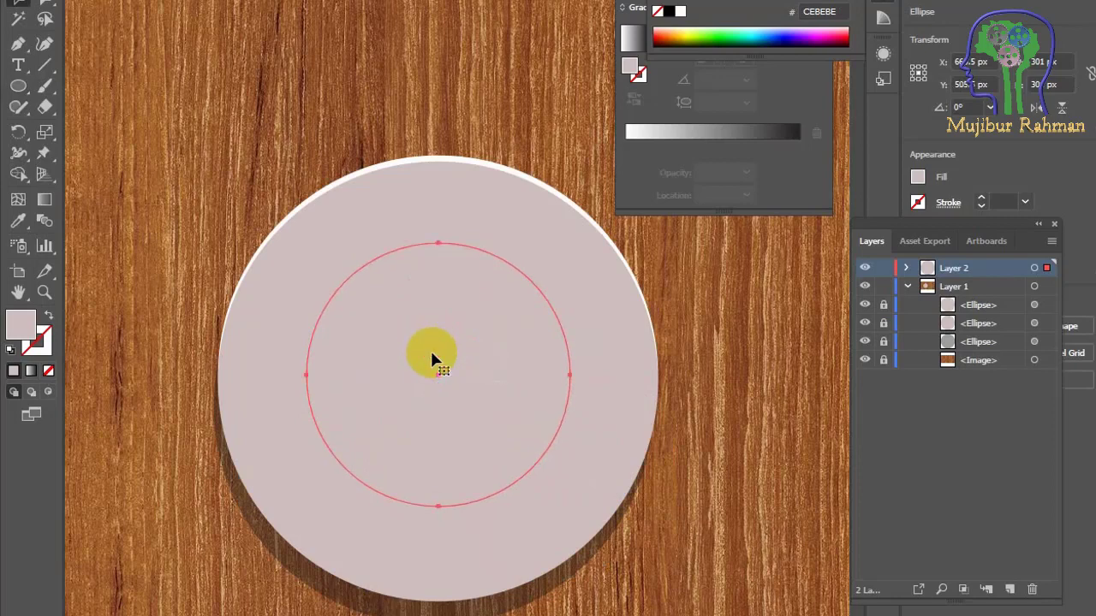
pyautogui.doubleClick(32, 329)
pyautogui.click(339, 10)
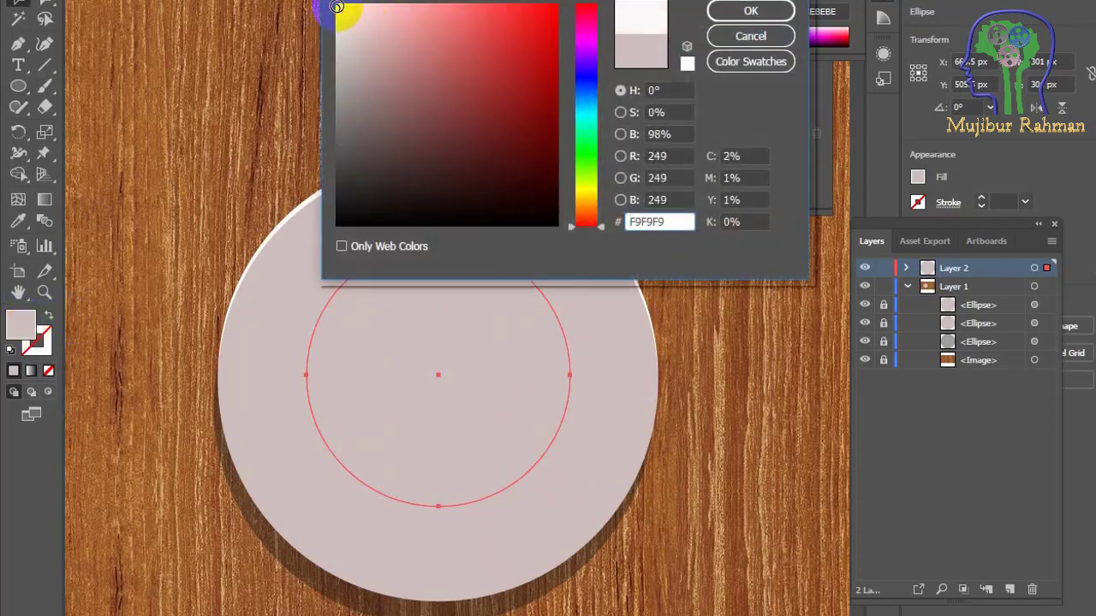
pyautogui.click(750, 11)
pyautogui.moveTo(476, 372); pyautogui.dragTo(471, 374)
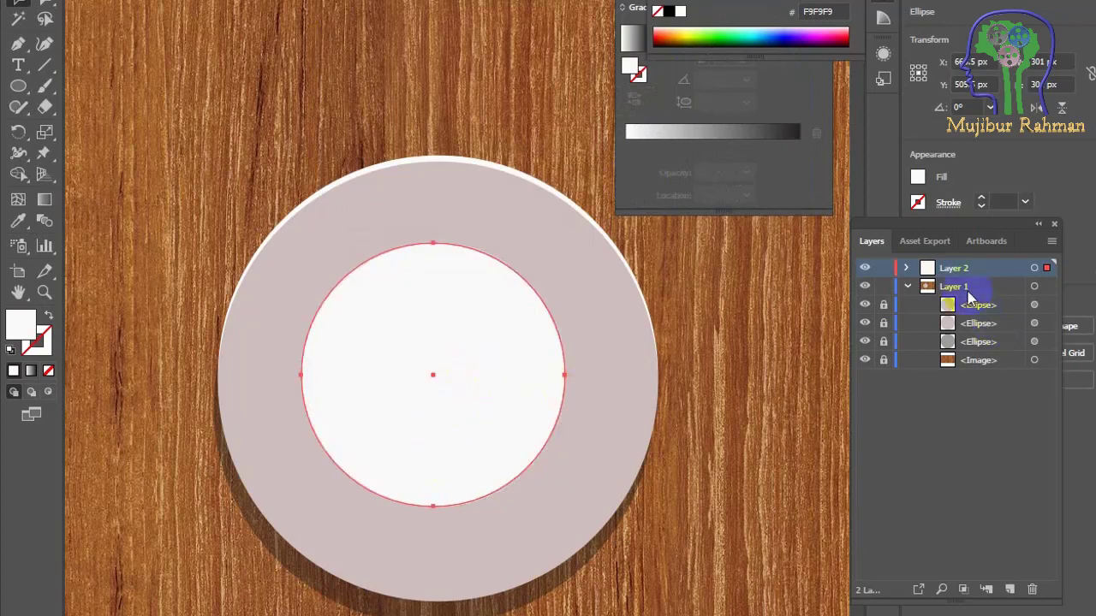
# - Add a new layer and draw a circle about 229 px wide on it, inside the white circle
pyautogui.moveTo(970, 296); pyautogui.dragTo(1019, 604)
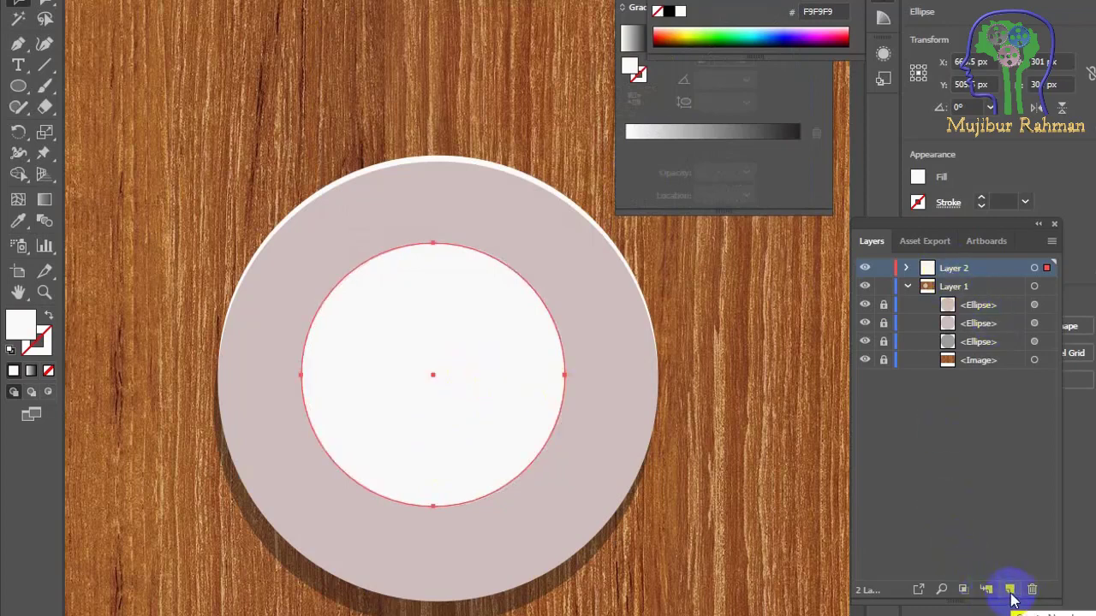
pyautogui.click(1010, 589)
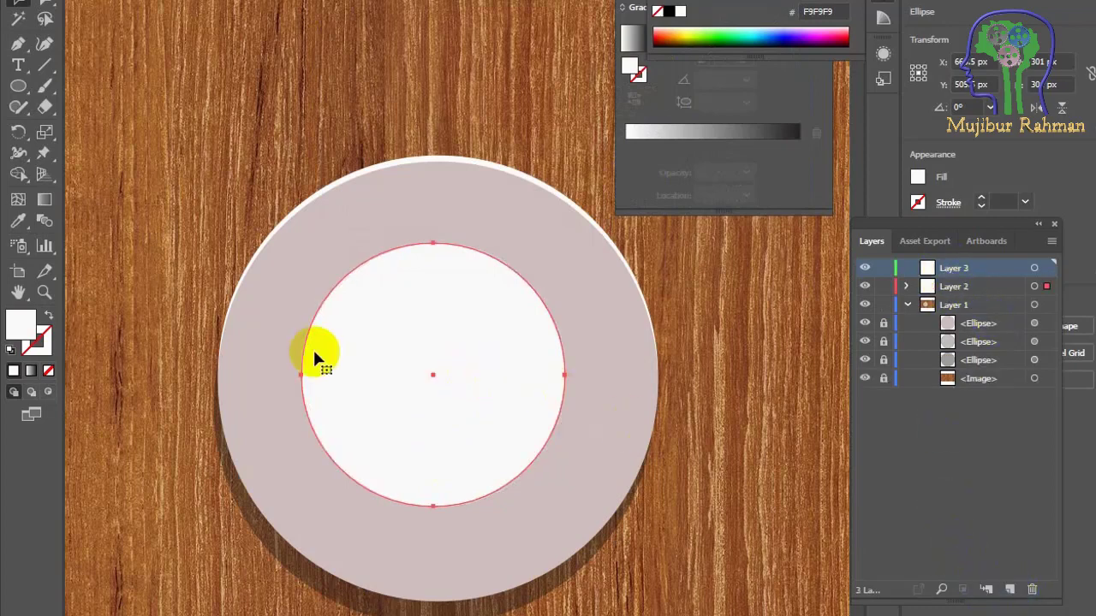
pyautogui.click(19, 84)
pyautogui.press('shift')
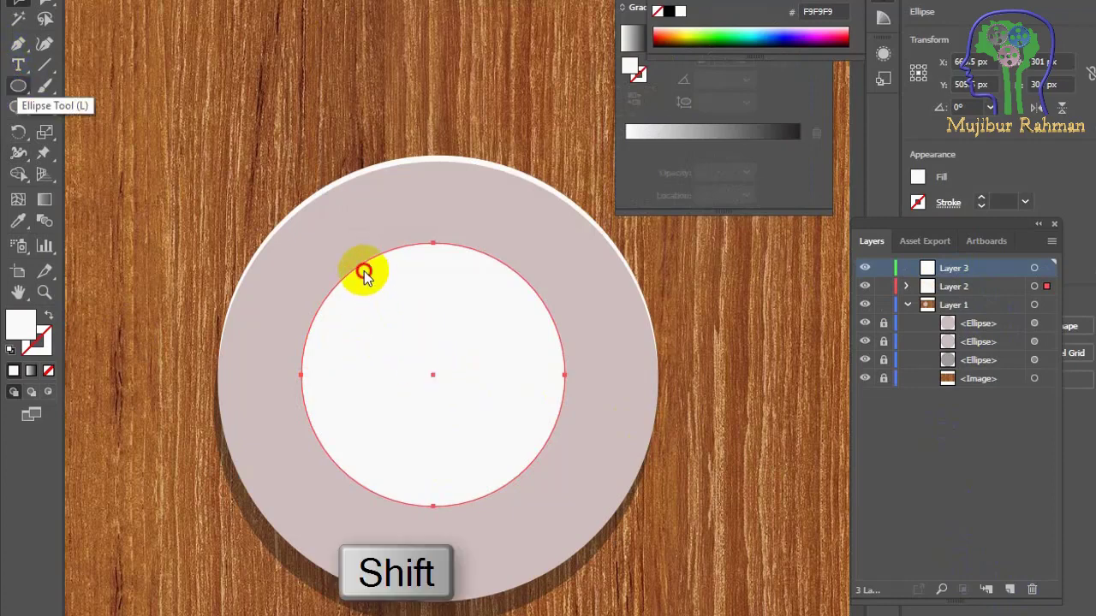
pyautogui.moveTo(363, 271); pyautogui.dragTo(544, 468)
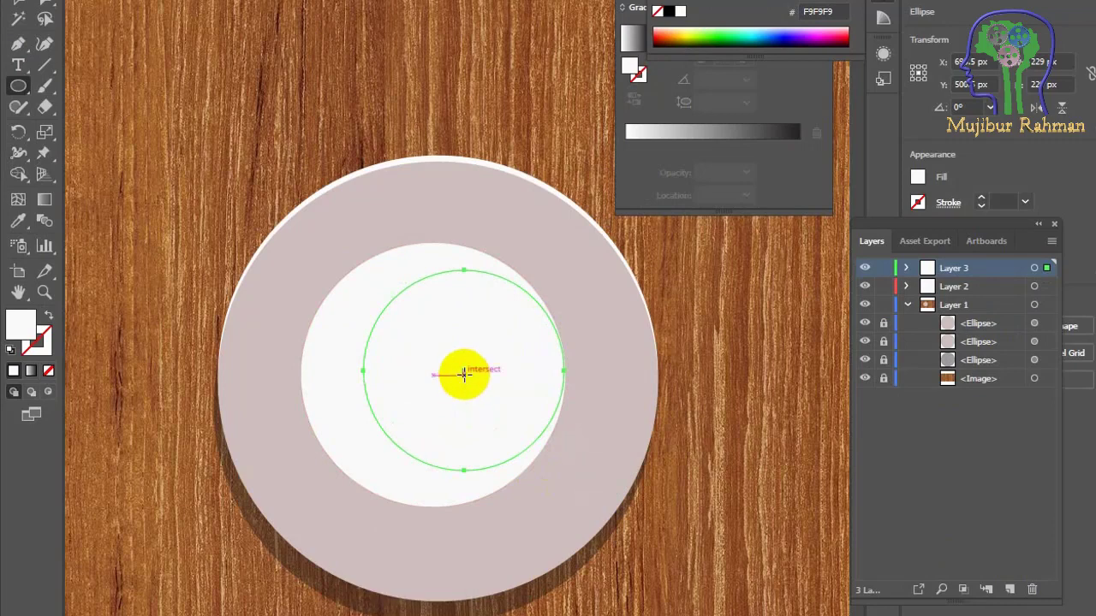
# - Centre the 229 px circle inside the white circle and fill it with dark brown 541F1F
pyautogui.moveTo(463, 377); pyautogui.dragTo(435, 376)
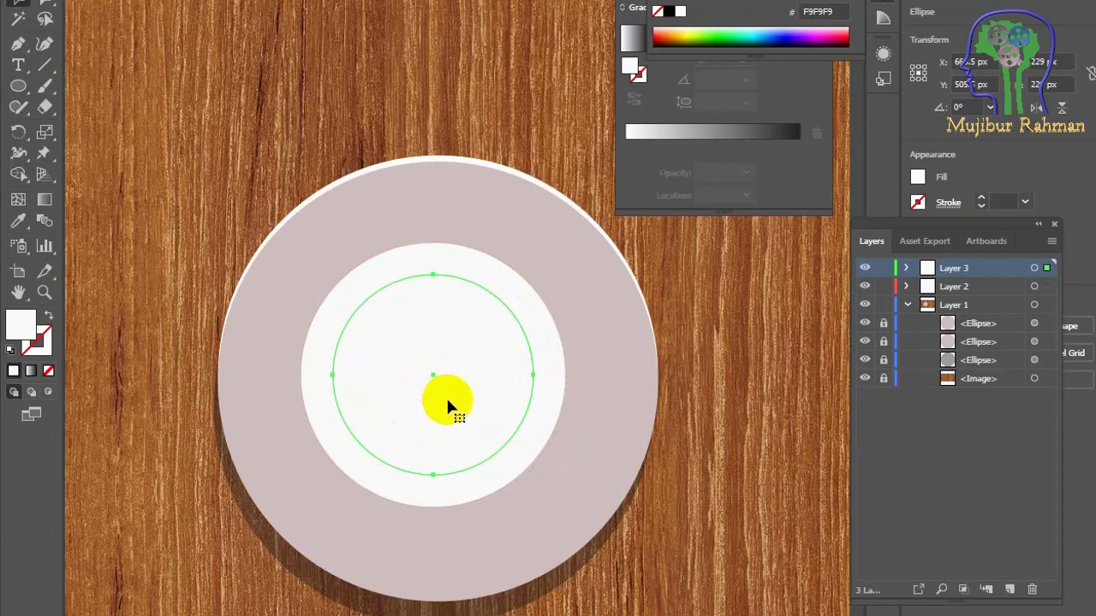
pyautogui.doubleClick(22, 332)
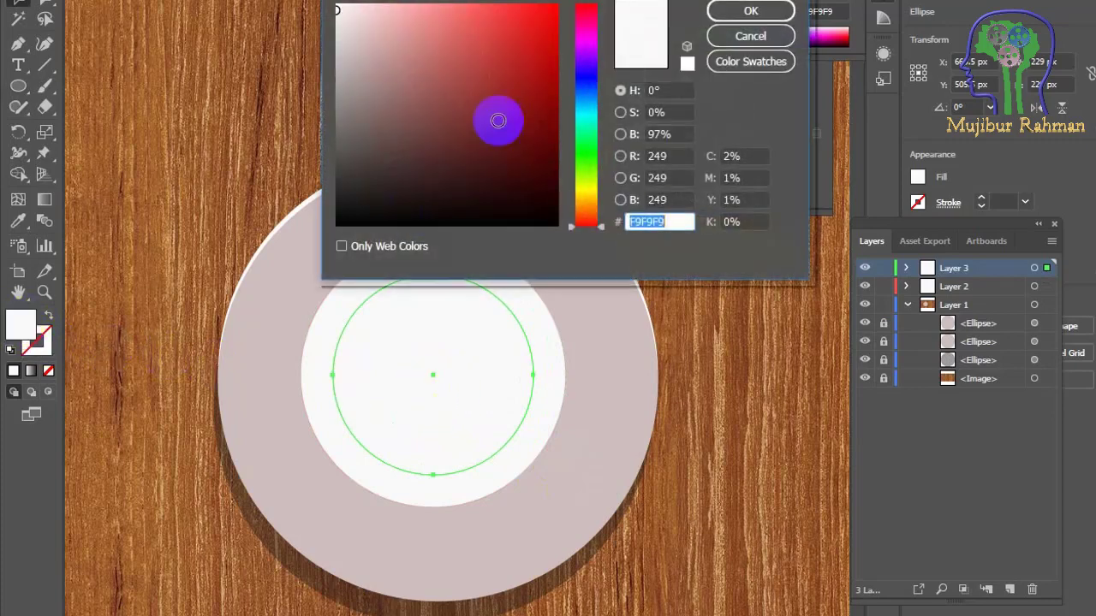
pyautogui.click(472, 152)
pyautogui.click(746, 10)
pyautogui.click(771, 379)
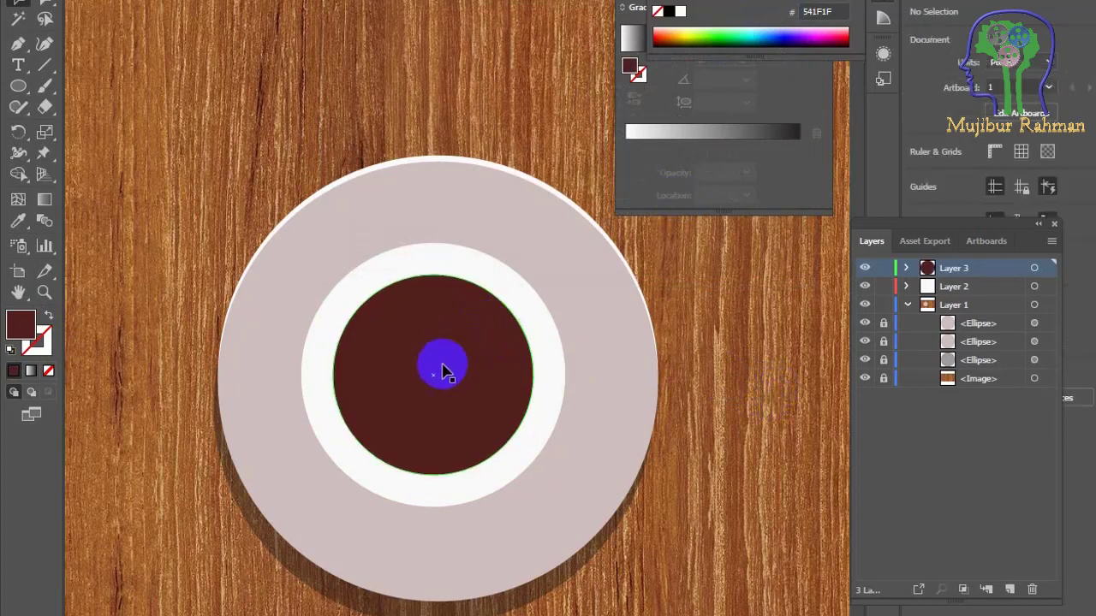
# - Darken the fill of the inner brown circle to 421717
pyautogui.click(453, 352)
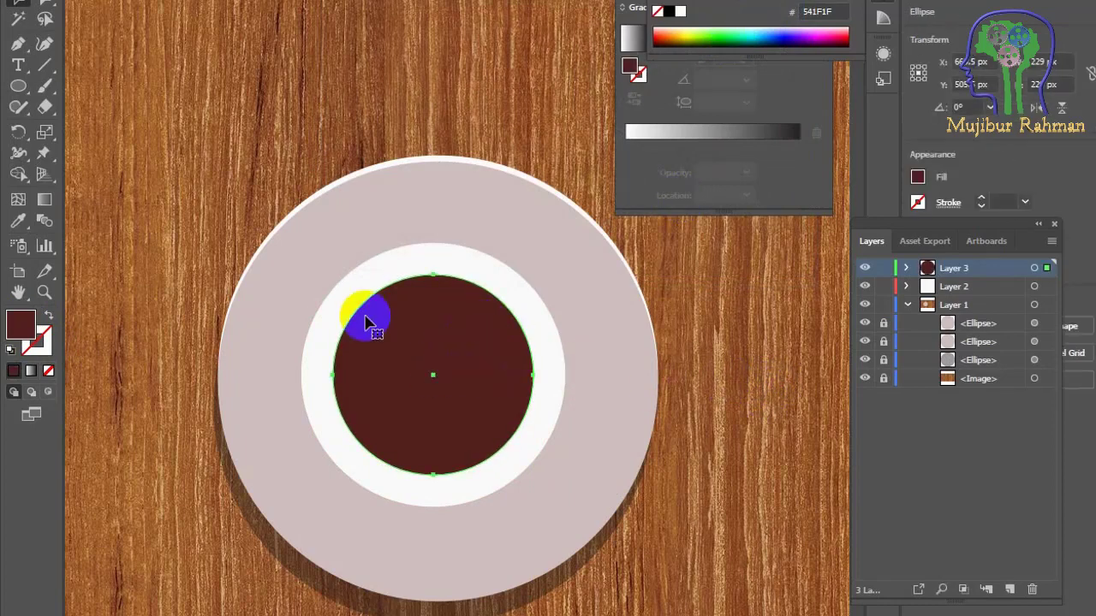
pyautogui.doubleClick(22, 327)
pyautogui.click(480, 163)
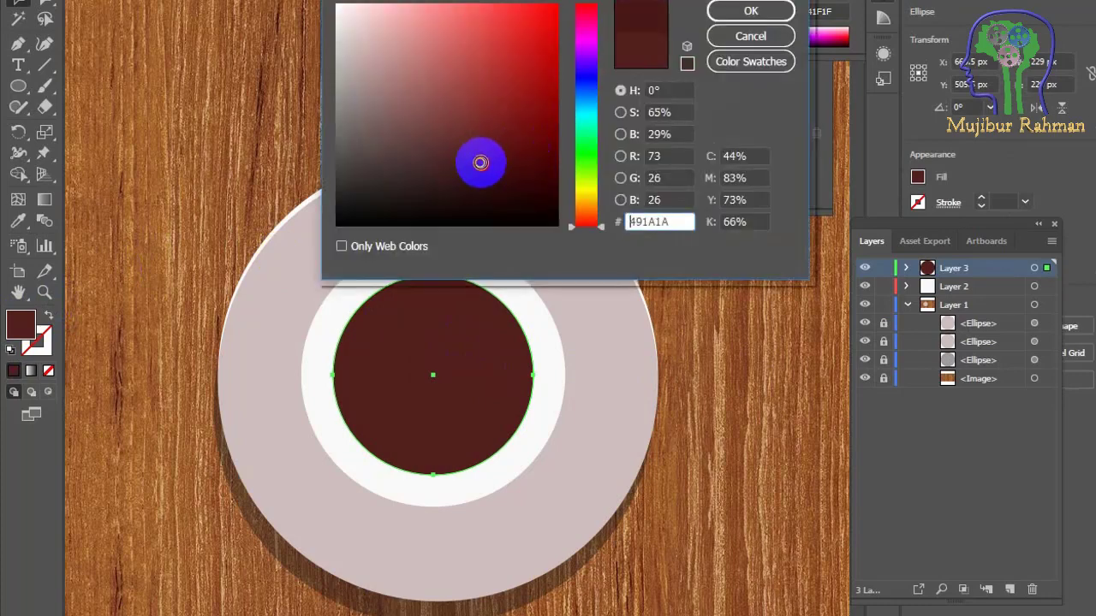
pyautogui.click(750, 11)
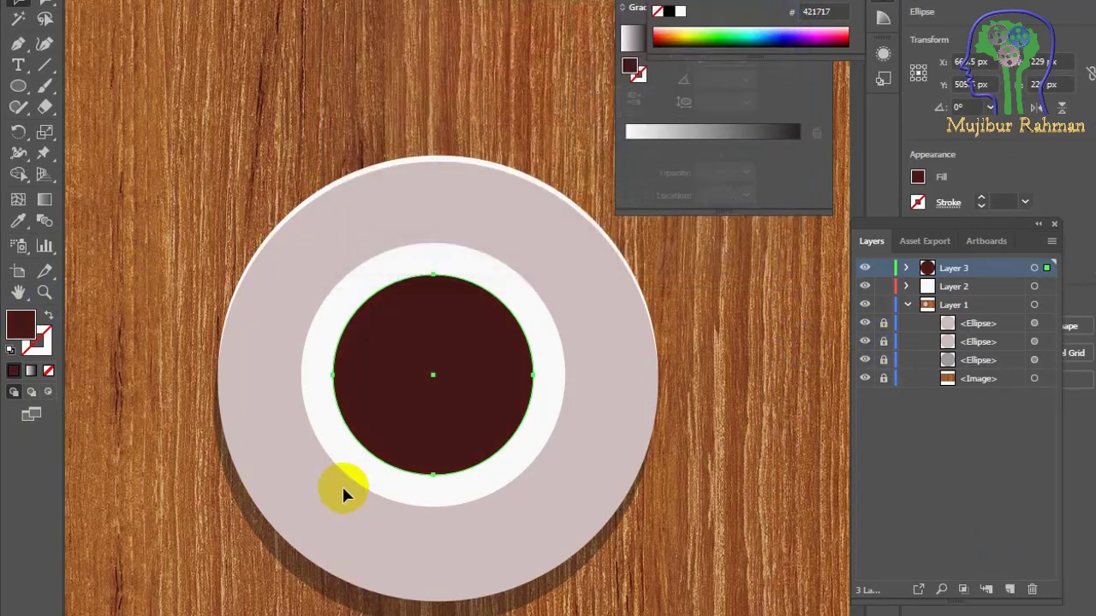
# - Add a new layer and draw a rounded rectangle about 54 px wide on it, from the white ring down past the plate's lower edge
pyautogui.click(40, 130)
pyautogui.click(17, 87)
pyautogui.click(79, 83)
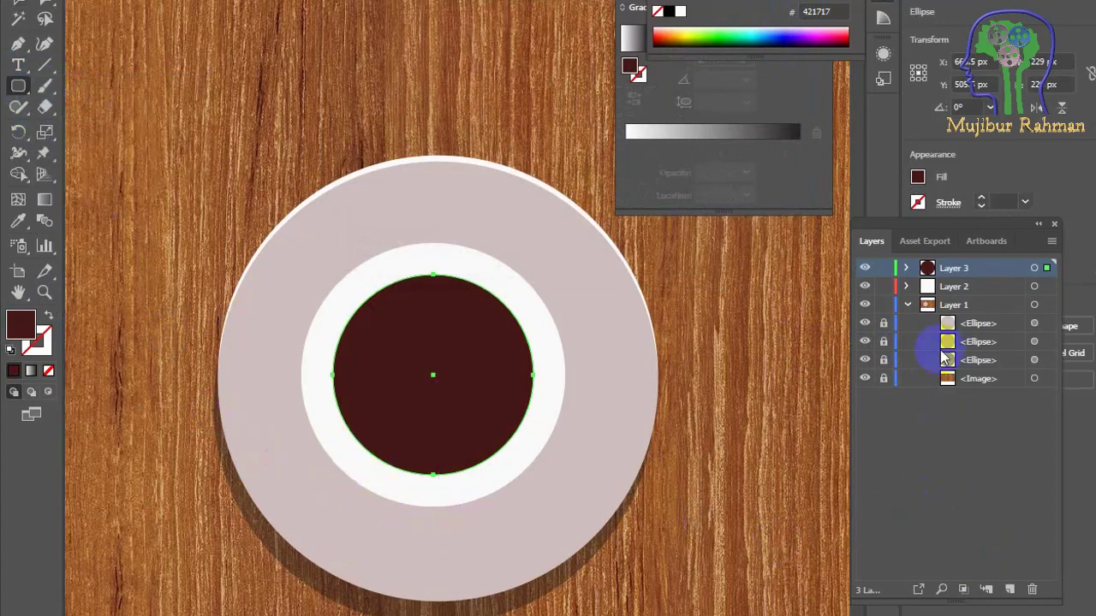
pyautogui.click(1009, 589)
pyautogui.moveTo(425, 508); pyautogui.dragTo(473, 615)
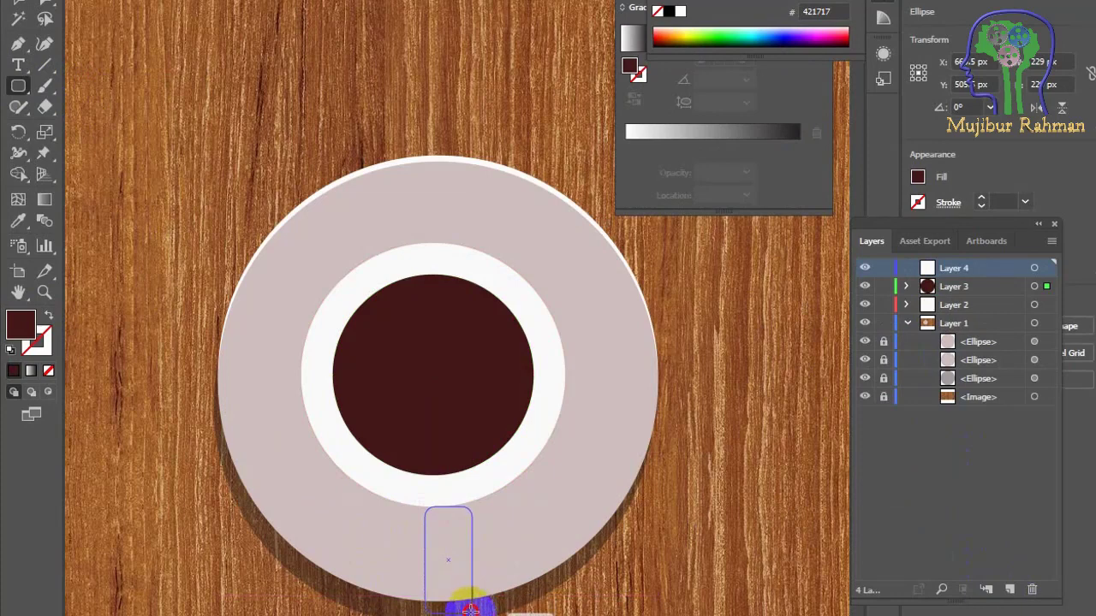
pyautogui.moveTo(472, 608); pyautogui.dragTo(471, 609)
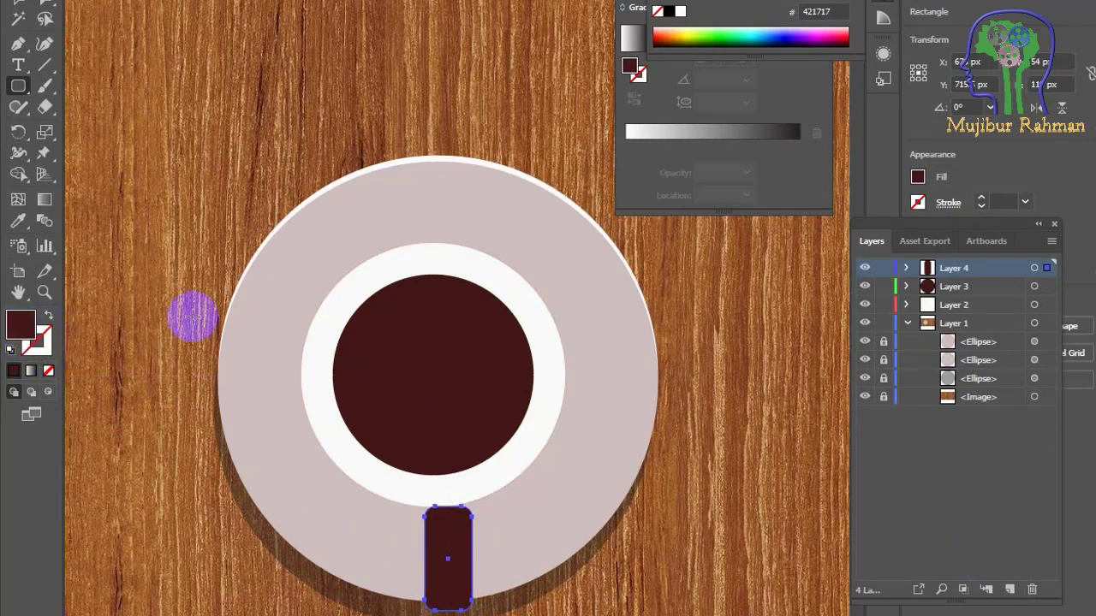
# - Copy the white circle's F9F9F9 fill onto the rounded rectangle and move it up to overlap the white ring as a cup handle
pyautogui.click(18, 220)
pyautogui.click(487, 474)
pyautogui.click(56, 347)
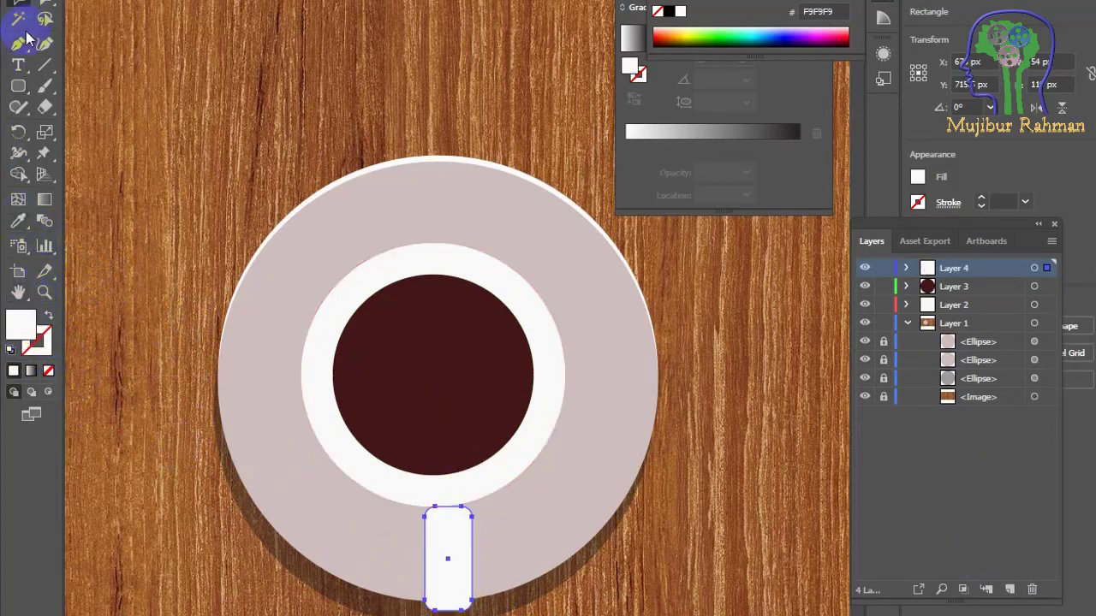
pyautogui.click(451, 558)
pyautogui.moveTo(453, 539); pyautogui.dragTo(452, 540)
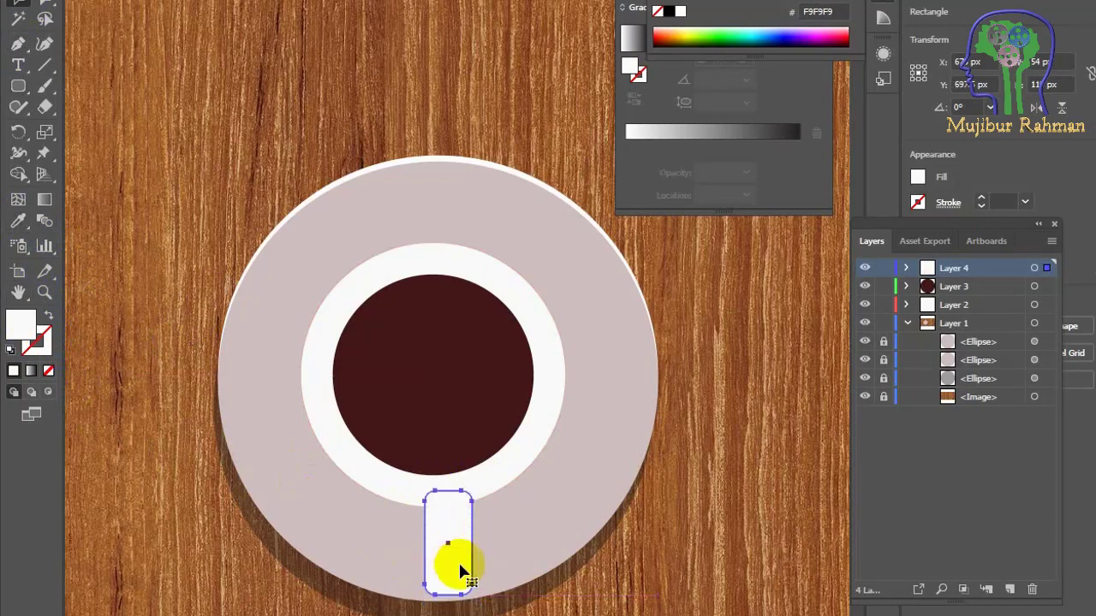
# - Rotate the handle about 16.82° and shift it so it points outward from the cup's lower-right rim
pyautogui.click(19, 132)
pyautogui.moveTo(462, 583)
pyautogui.mouseDown()
pyautogui.moveTo(489, 587)
pyautogui.moveTo(475, 566)
pyautogui.mouseUp()
pyautogui.press('v')
pyautogui.click(19, 132)
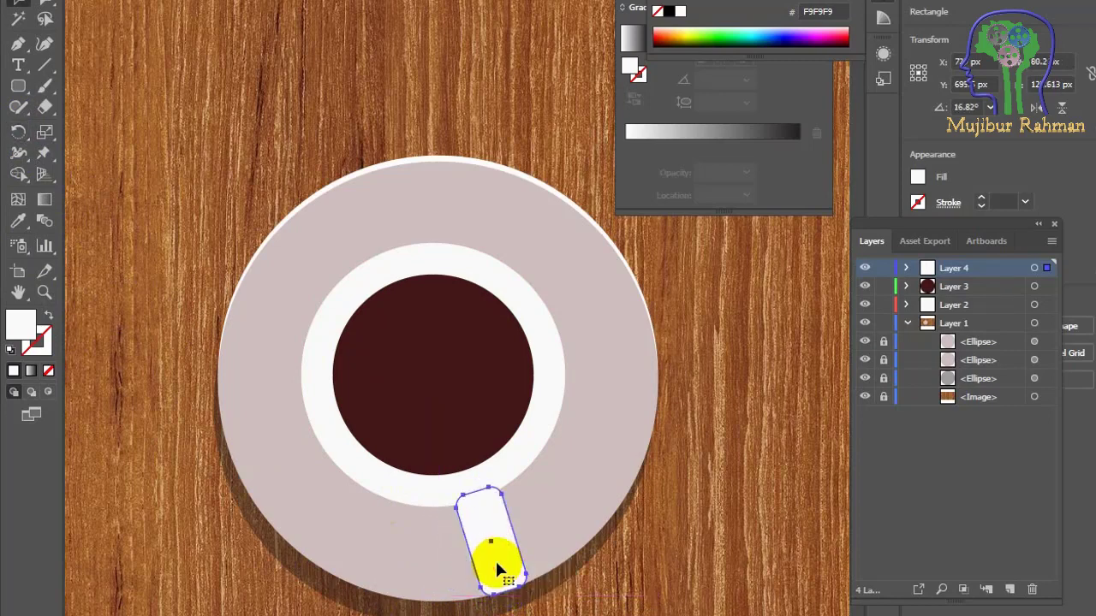
# - Enlarge the white circle about its centre to widen the cup rim
pyautogui.click(318, 395)
pyautogui.click(44, 133)
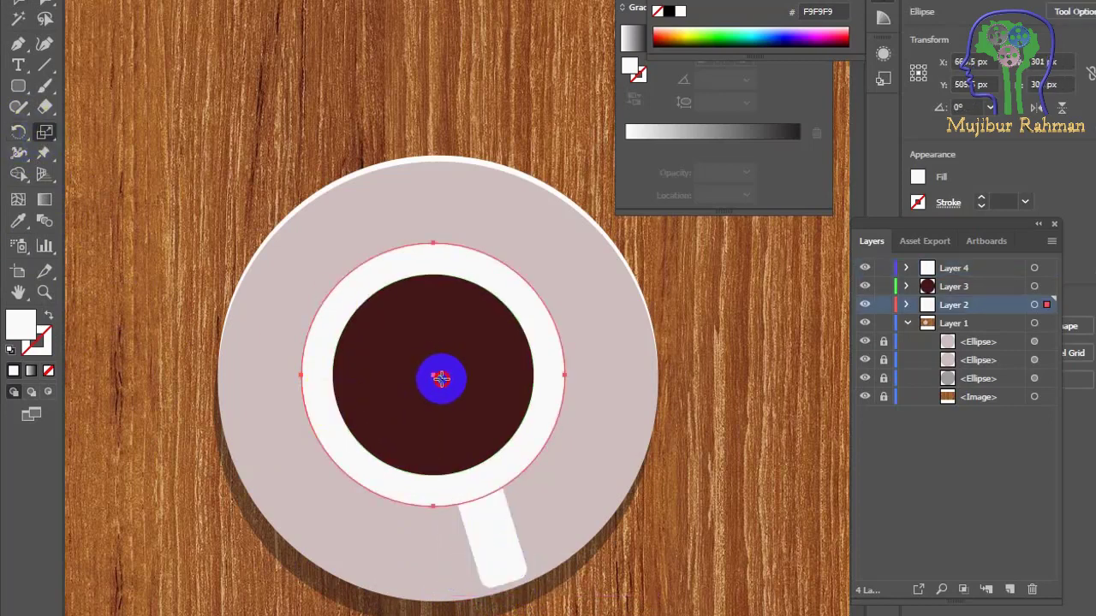
pyautogui.moveTo(440, 379); pyautogui.dragTo(372, 318)
pyautogui.click(19, 3)
# - Enlarge the dark brown circle to about 286 px and move the handle slightly outward on the plate
pyautogui.click(390, 349)
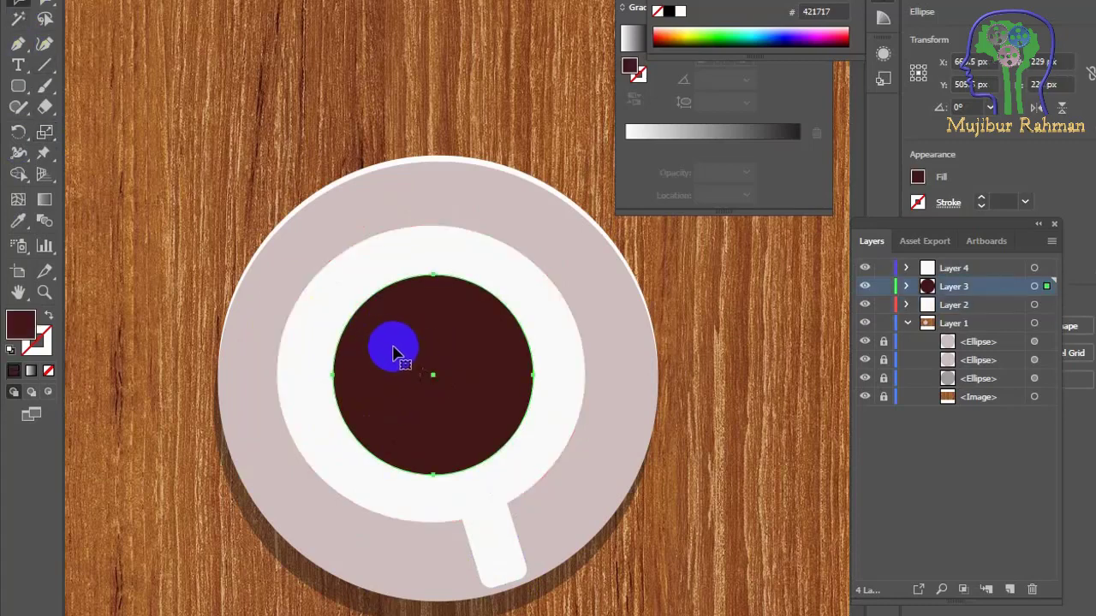
pyautogui.click(47, 135)
pyautogui.moveTo(409, 363); pyautogui.dragTo(403, 359)
pyautogui.press('v')
pyautogui.click(497, 552)
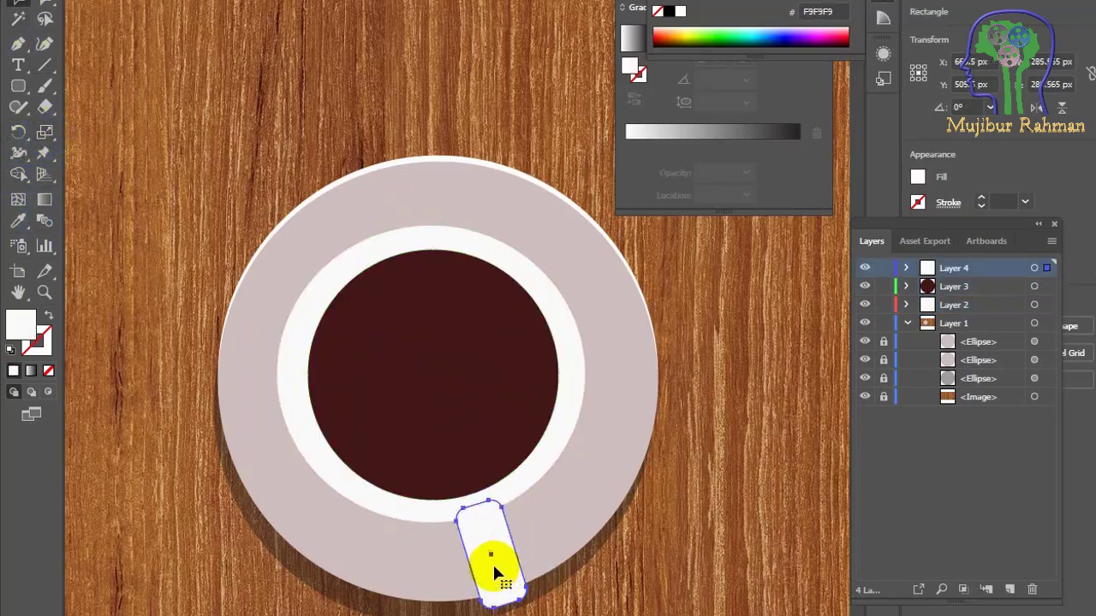
pyautogui.hotkey('ctrl', 'shift', 'a')
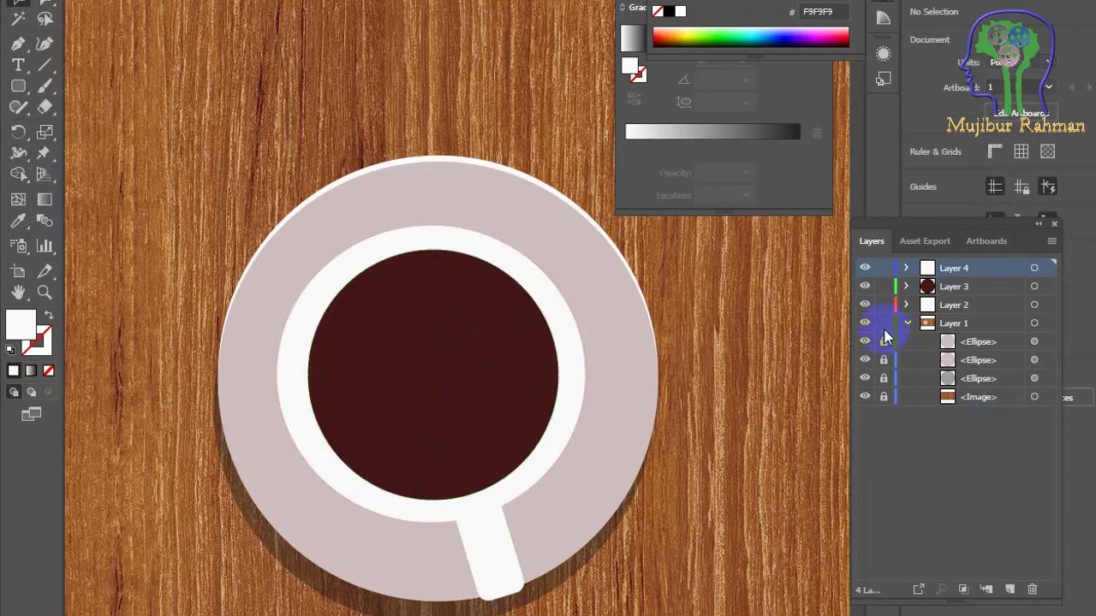
# - Lock Layers 2, 3 and 4, then draw a smaller circle on a new layer above Layer 3, placed at about X 677.5, Y 517.5 px
pyautogui.click(355, 324)
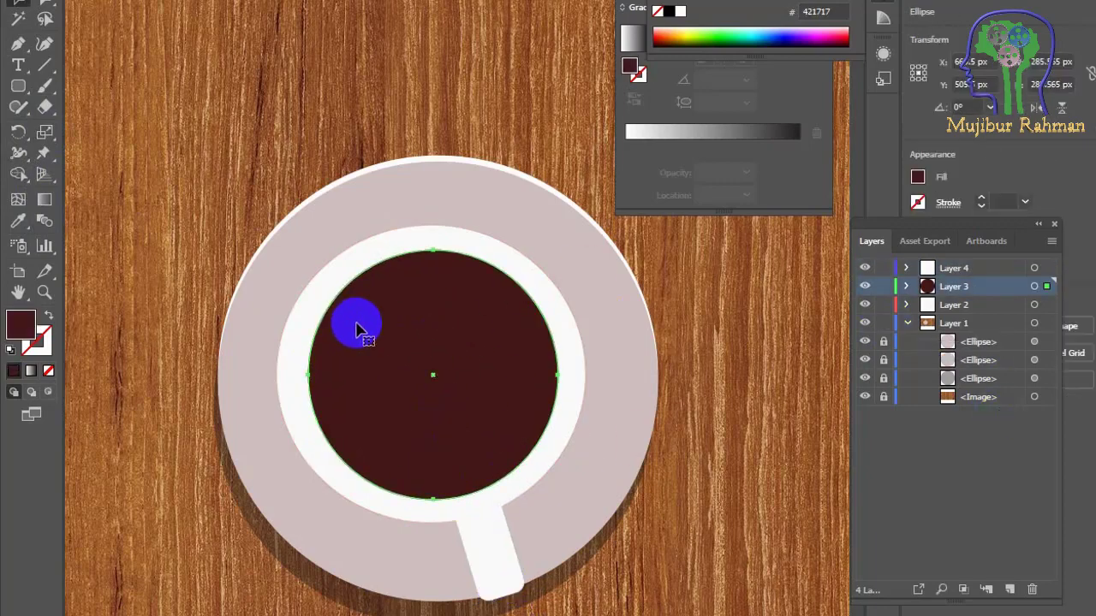
pyautogui.hotkey('ctrl', 'l')
pyautogui.moveTo(18, 86); pyautogui.dragTo(77, 128)
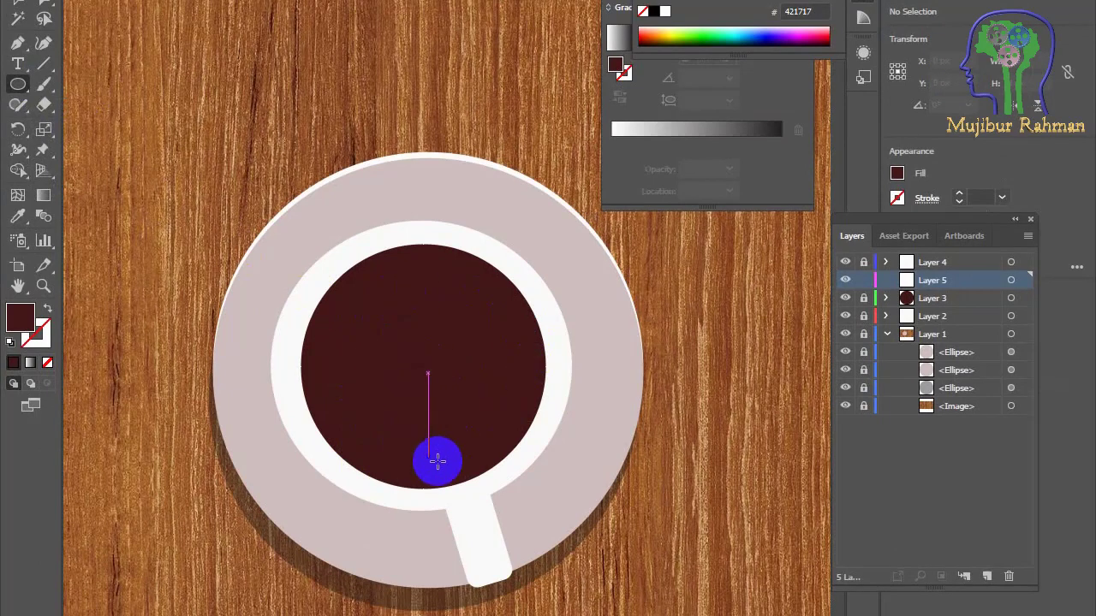
pyautogui.moveTo(410, 372); pyautogui.dragTo(553, 516)
pyautogui.press('v')
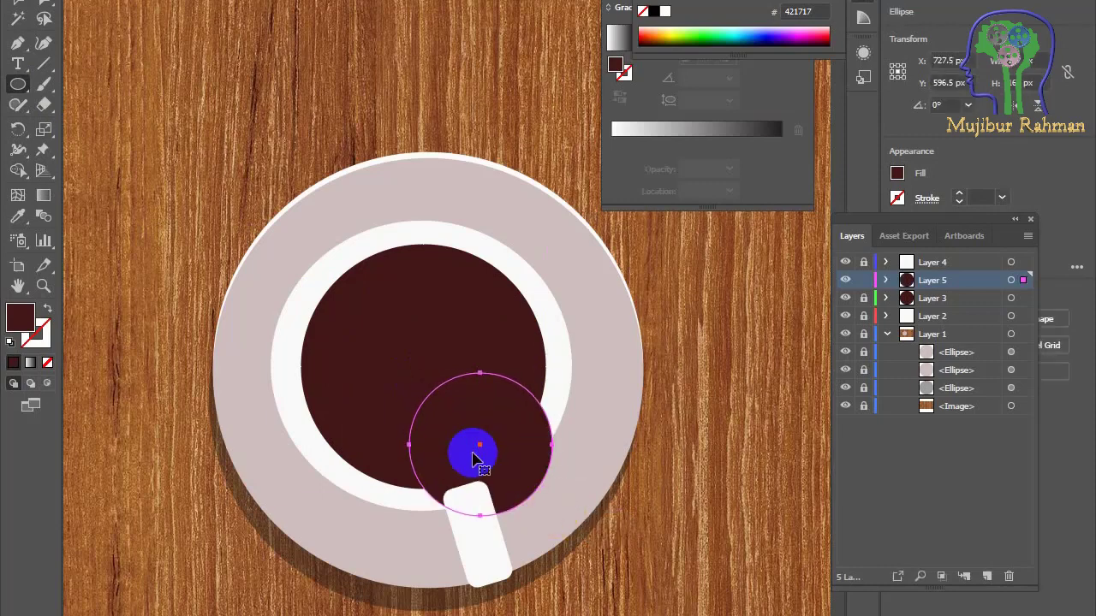
pyautogui.moveTo(473, 450); pyautogui.dragTo(432, 378)
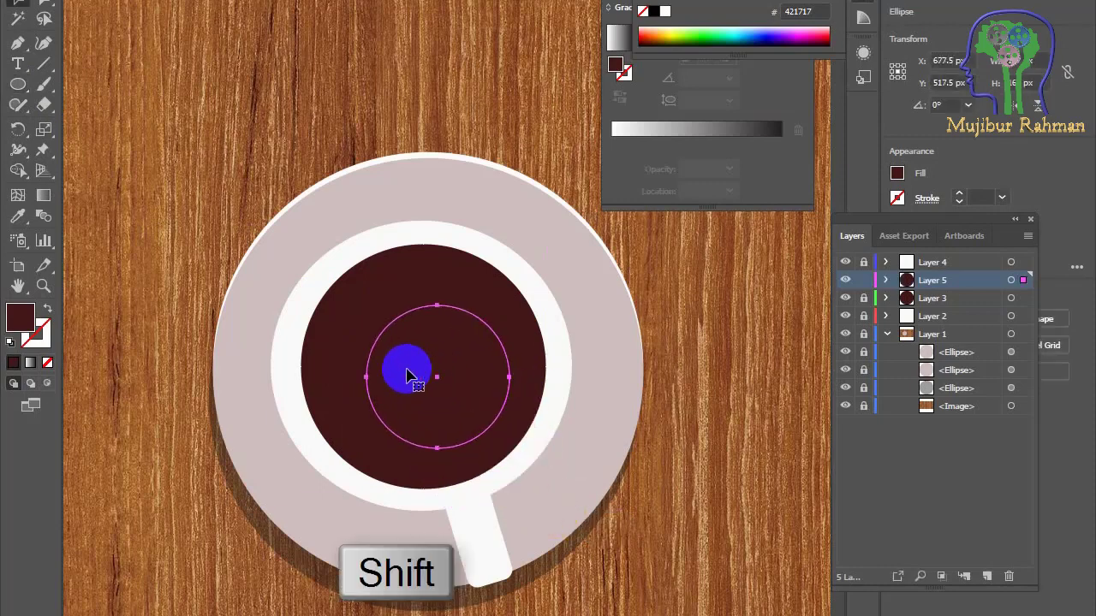
# - Fill the small circle inside the coffee with dusty pink B78484
pyautogui.click(413, 292)
pyautogui.click(437, 366)
pyautogui.click(19, 321)
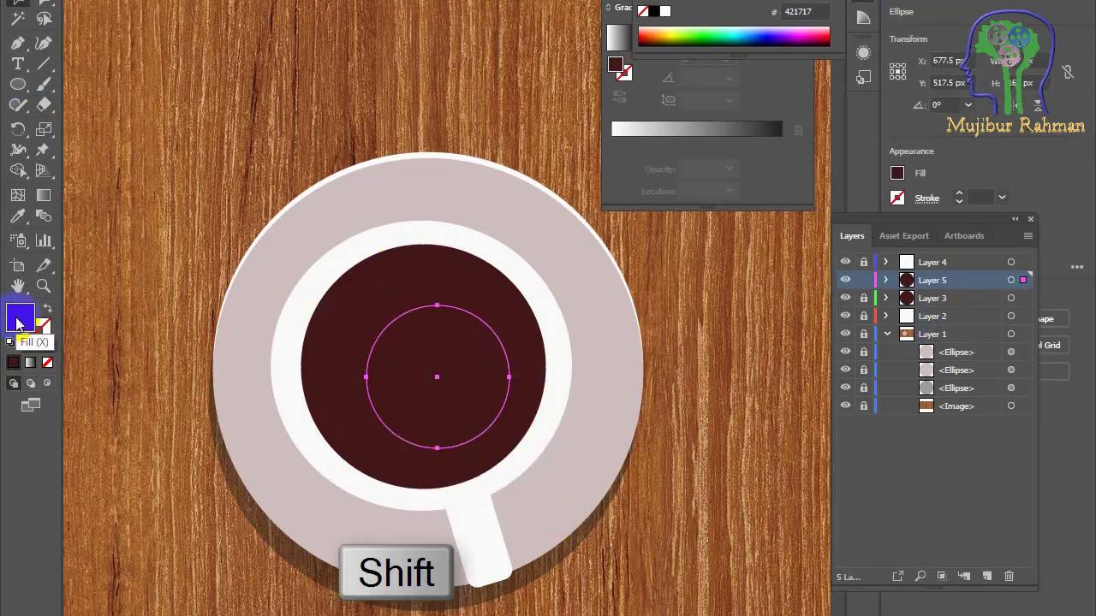
pyautogui.doubleClick(18, 321)
pyautogui.click(387, 65)
pyautogui.click(721, 19)
pyautogui.click(414, 293)
pyautogui.click(864, 298)
pyautogui.click(423, 293)
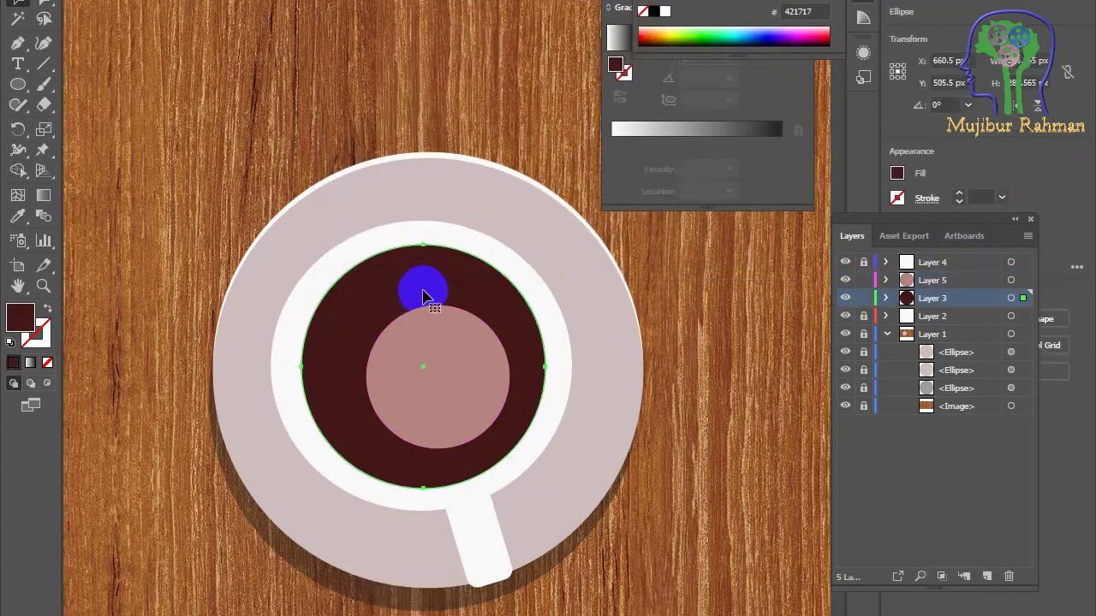
pyautogui.moveTo(423, 293); pyautogui.dragTo(480, 284)
pyautogui.click(864, 298)
pyautogui.click(886, 280)
pyautogui.click(864, 316)
pyautogui.press('Delete')
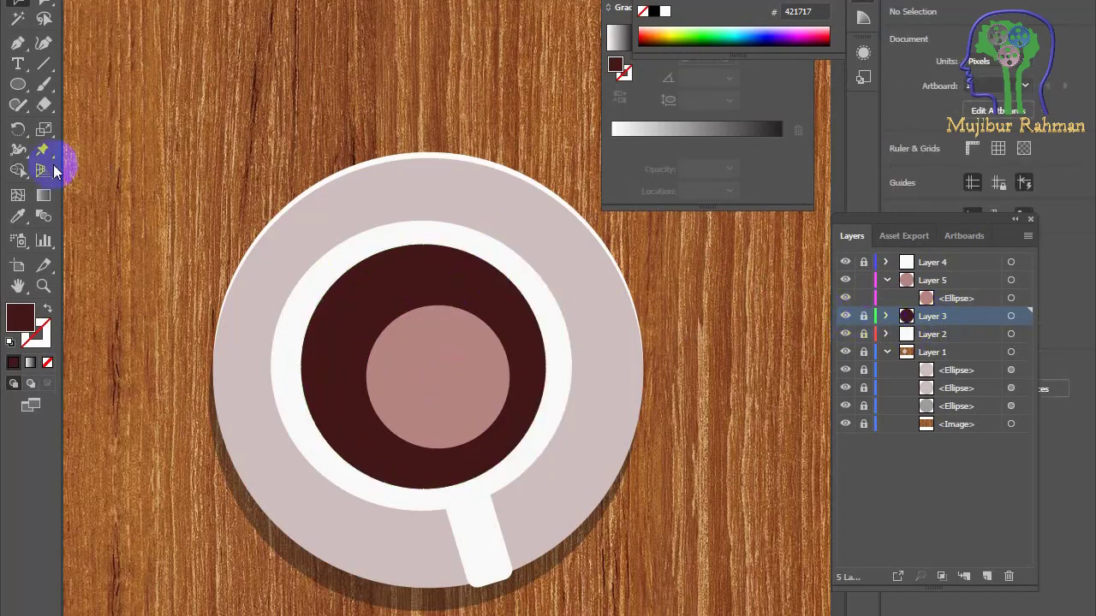
# - Draw another large circle on Layer 5 and move it over the dark brown circle at about X 658.5, Y 499.5 px
pyautogui.click(17, 84)
pyautogui.click(903, 283)
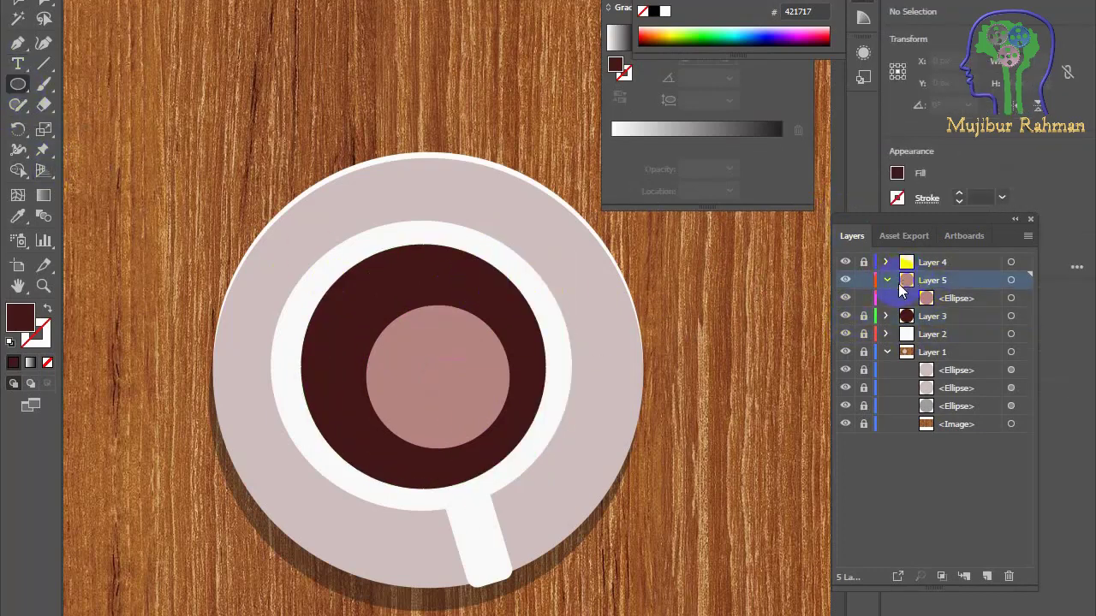
pyautogui.moveTo(358, 262); pyautogui.dragTo(590, 496)
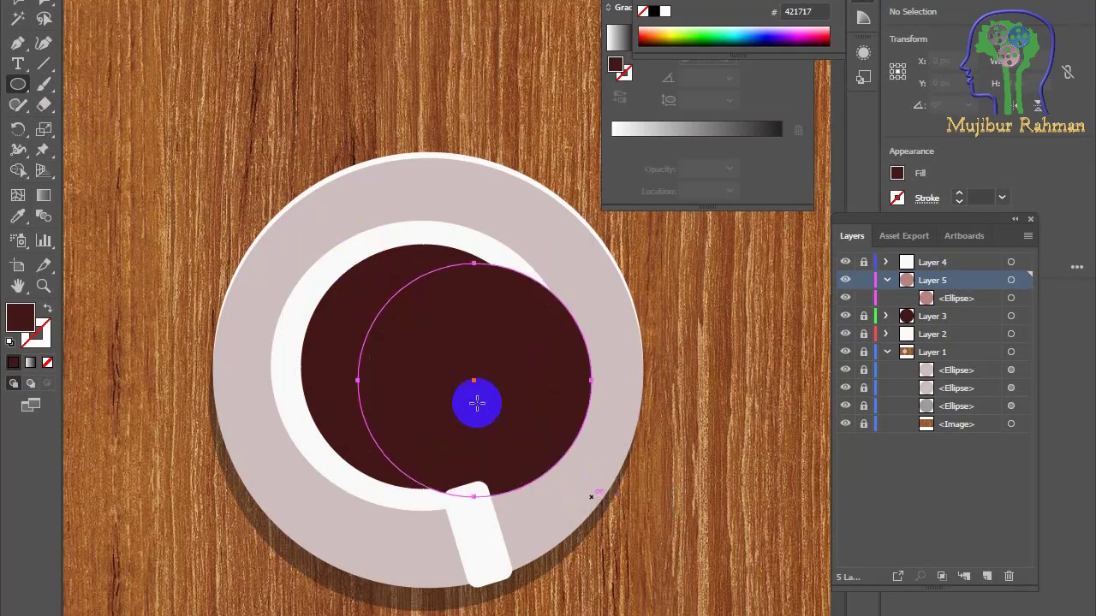
pyautogui.moveTo(477, 403)
pyautogui.mouseDown()
pyautogui.moveTo(471, 384)
pyautogui.moveTo(422, 368)
pyautogui.mouseUp()
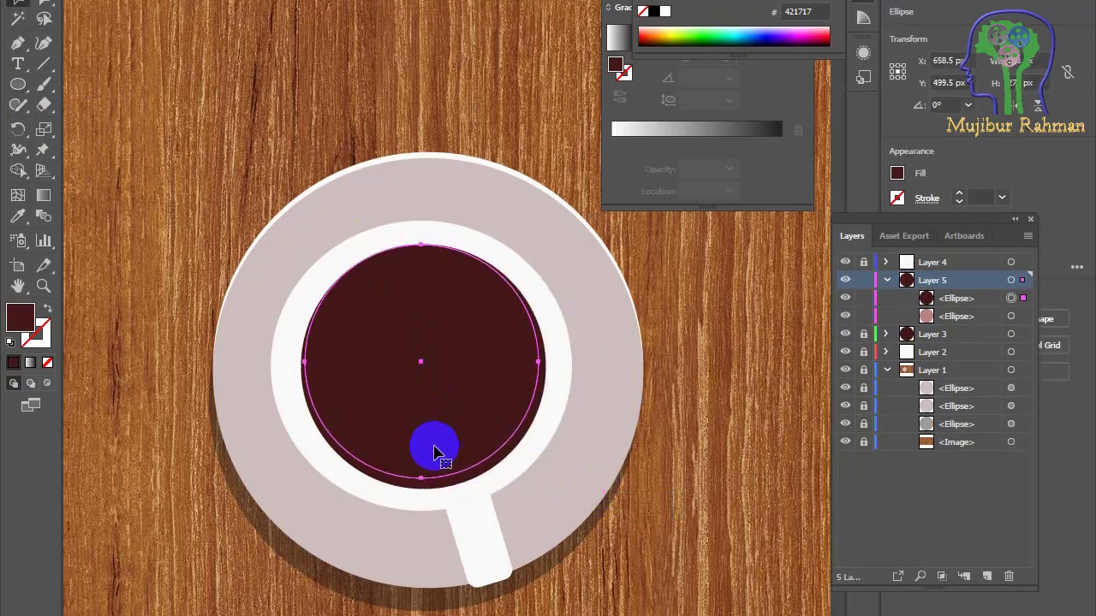
# - Scale the new Layer 5 circle up slightly towards the coffee's edge and make it translucent
pyautogui.press('s')
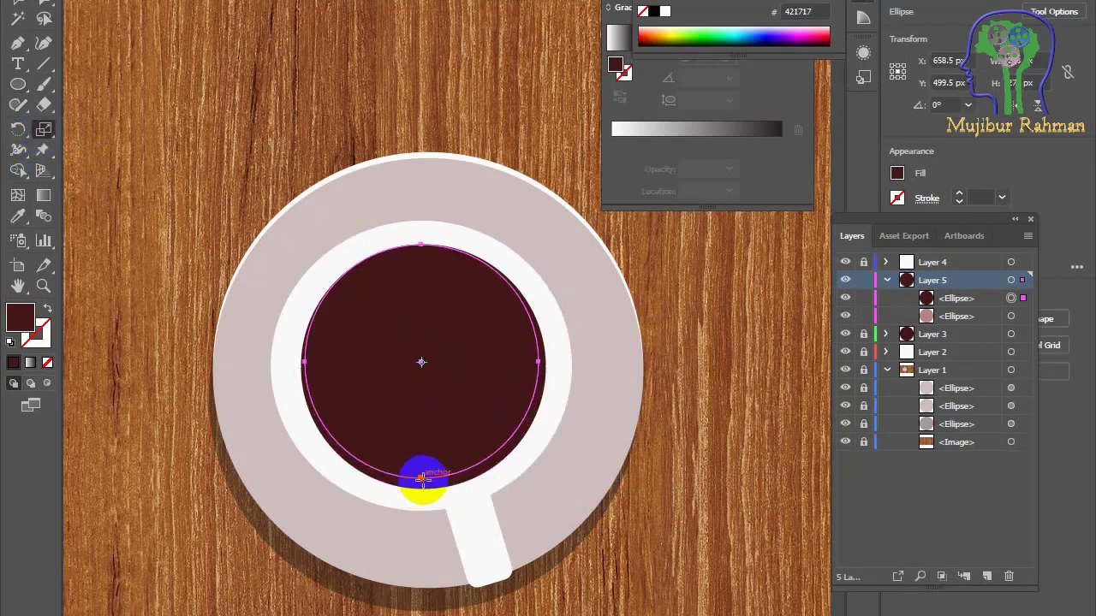
pyautogui.moveTo(448, 419); pyautogui.dragTo(448, 420)
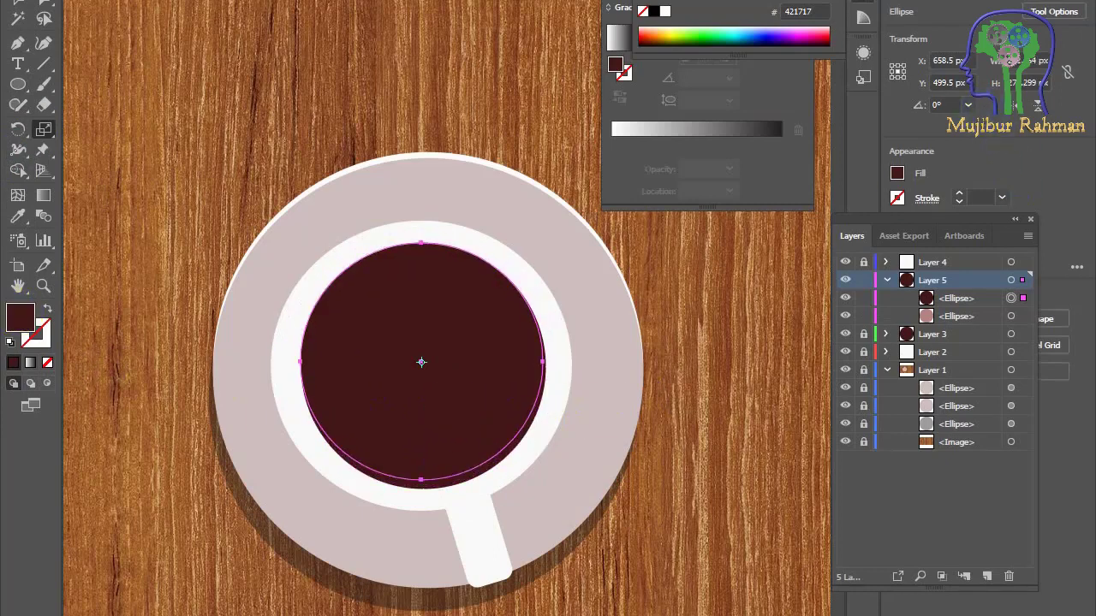
pyautogui.press('Return')
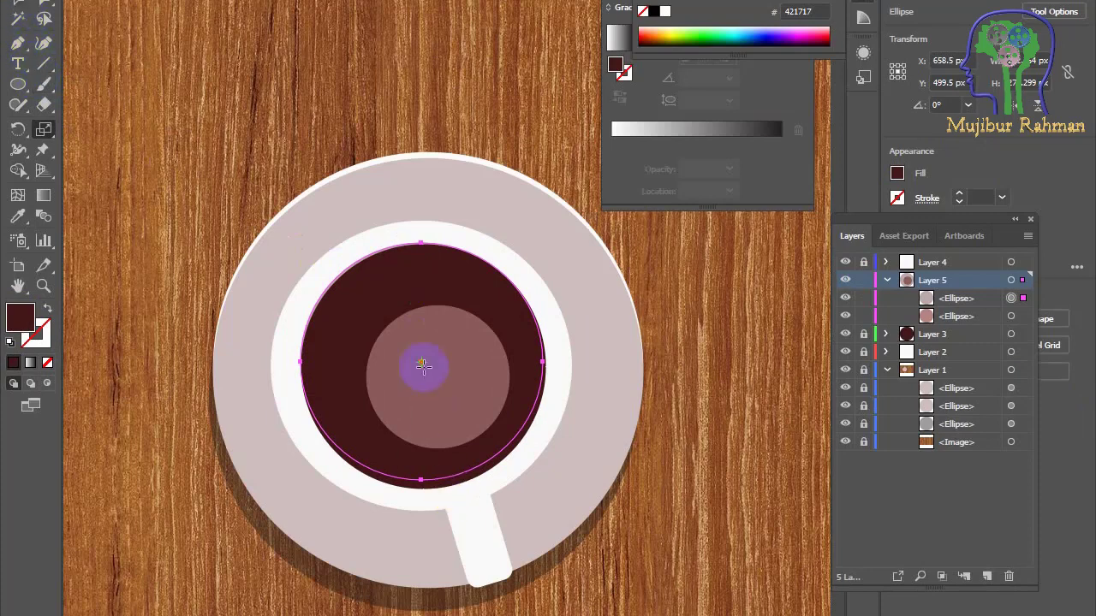
# - Fit the translucent circle over the dark brown circle, at about X 661.5, Y 504.5 px and about 286 px high
pyautogui.moveTo(415, 346); pyautogui.dragTo(416, 350)
pyautogui.hotkey('ctrl', 'z')
pyautogui.press('v')
pyautogui.moveTo(394, 308); pyautogui.dragTo(397, 313)
pyautogui.moveTo(423, 484); pyautogui.dragTo(436, 492)
pyautogui.click(44, 129)
pyautogui.moveTo(415, 497); pyautogui.dragTo(302, 368)
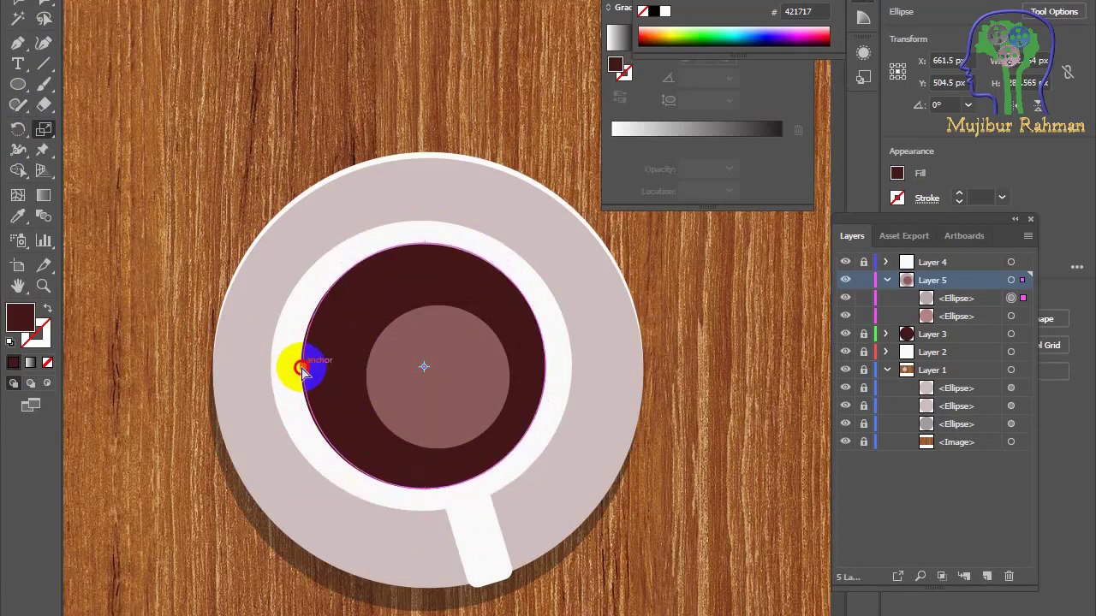
# - Move both Layer 5 circles off the cup onto the wood beyond the plate's upper-left edge, and stack the pink one above the translucent one
pyautogui.press('v')
pyautogui.moveTo(386, 325); pyautogui.dragTo(180, 113)
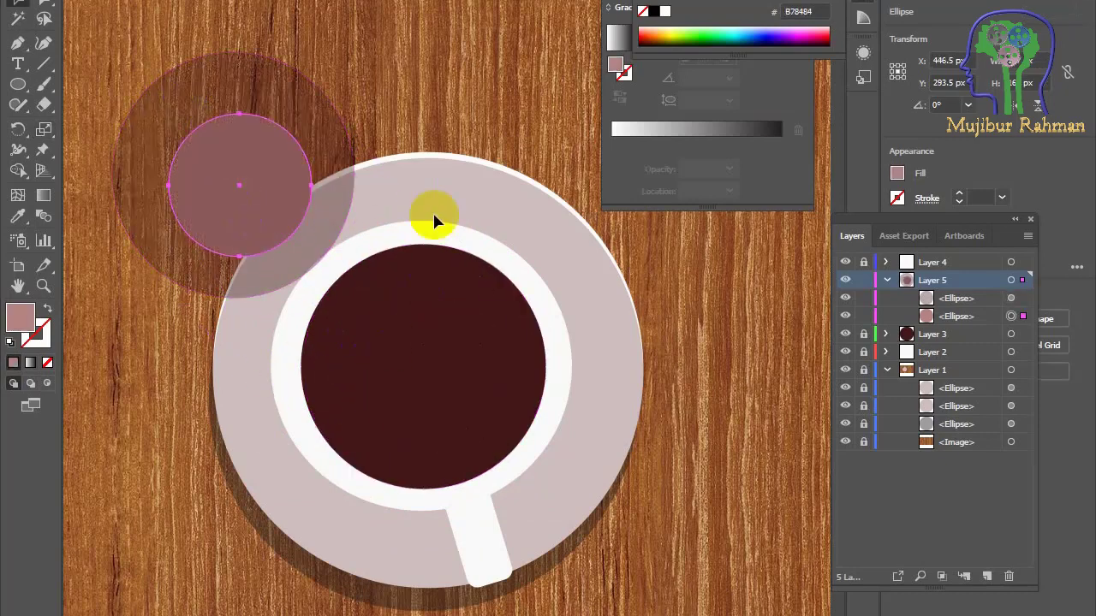
pyautogui.click(955, 298)
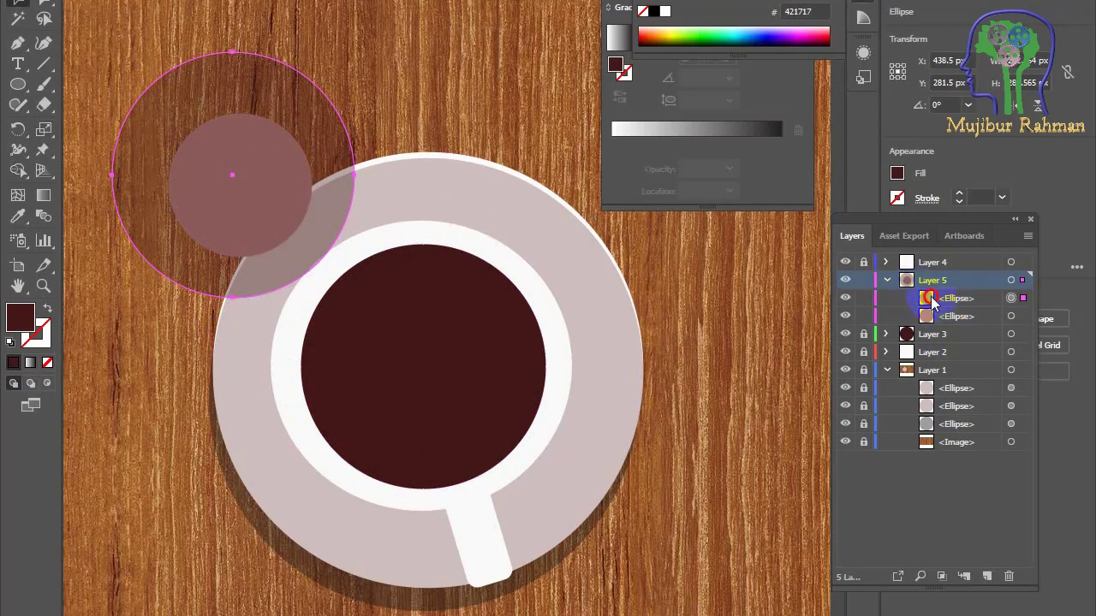
pyautogui.click(1014, 317)
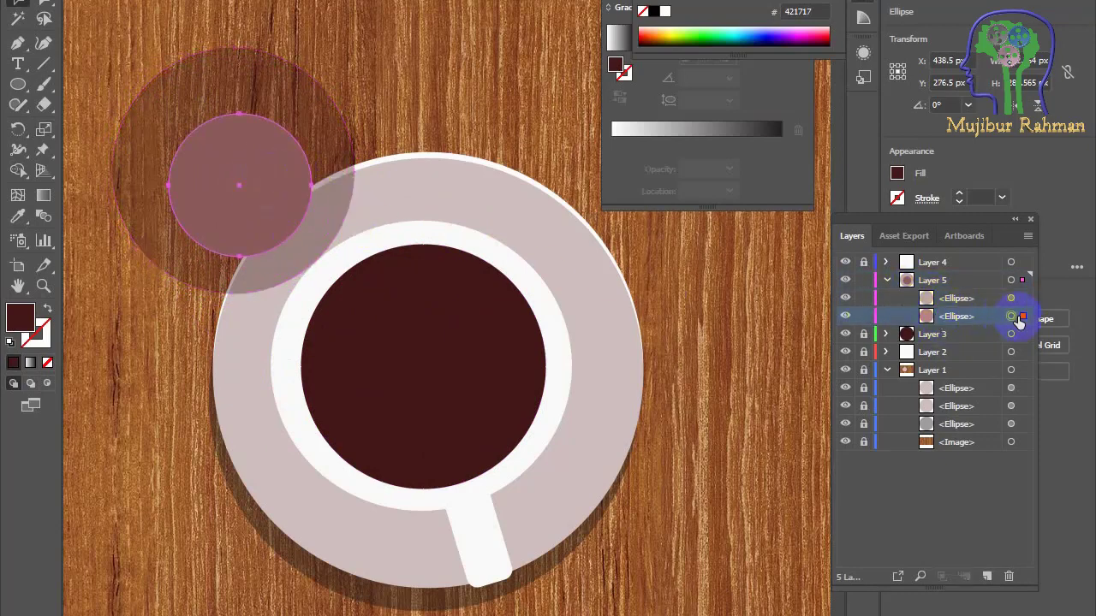
pyautogui.moveTo(229, 169)
pyautogui.mouseDown()
pyautogui.moveTo(212, 152)
pyautogui.moveTo(249, 164)
pyautogui.mouseUp()
pyautogui.click(955, 316)
# - Reshape the pink circle into an uneven rounded blob by moving its four anchor points and adjusting the curve at its top
pyautogui.moveTo(227, 103); pyautogui.dragTo(229, 83)
pyautogui.moveTo(168, 174); pyautogui.dragTo(169, 181)
pyautogui.moveTo(227, 237); pyautogui.dragTo(219, 245)
pyautogui.moveTo(299, 159); pyautogui.dragTo(315, 167)
pyautogui.moveTo(229, 84); pyautogui.dragTo(232, 92)
pyautogui.moveTo(272, 89); pyautogui.dragTo(254, 104)
pyautogui.click(230, 92)
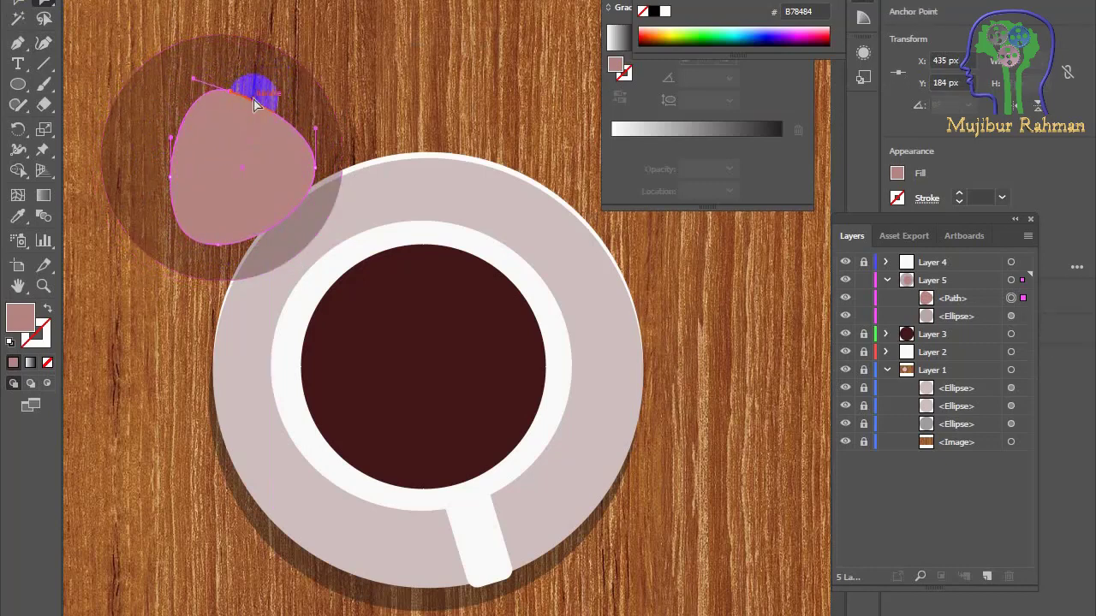
# - Pull the pink blob's left anchor outward, raise its top anchor, and move its right anchor to X 545, Y 255 px
pyautogui.moveTo(171, 178); pyautogui.dragTo(143, 181)
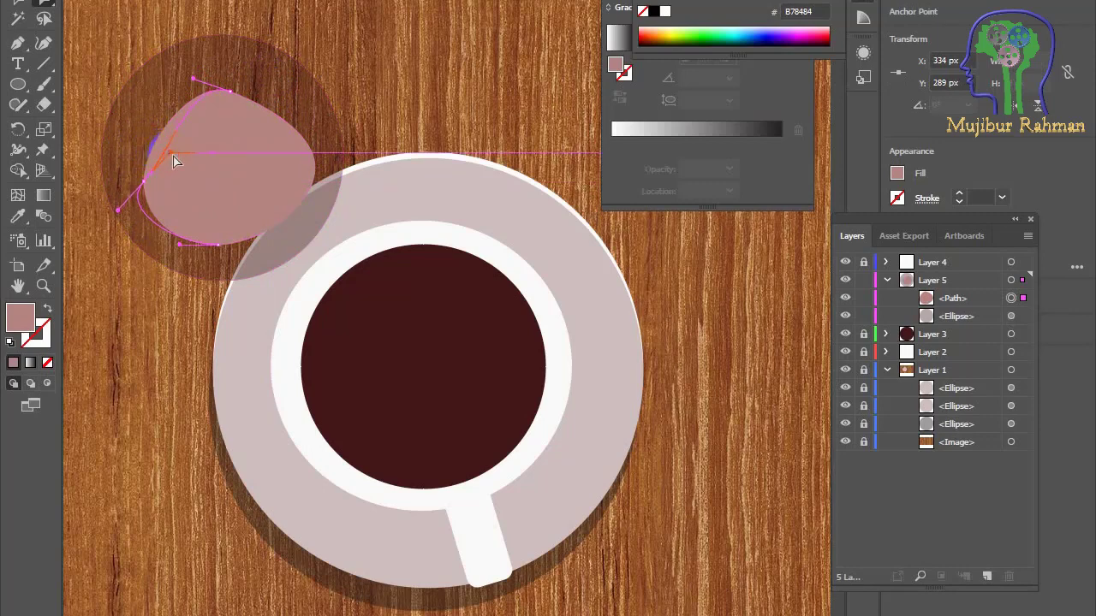
pyautogui.moveTo(220, 160); pyautogui.dragTo(231, 163)
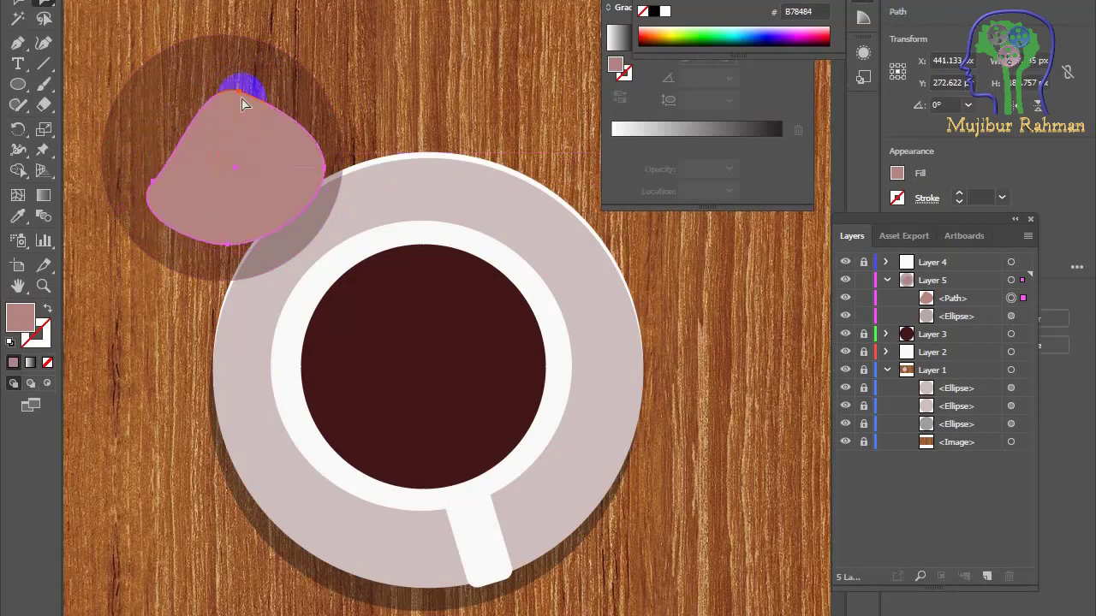
pyautogui.moveTo(245, 85); pyautogui.dragTo(220, 77)
pyautogui.click(310, 126)
pyautogui.moveTo(326, 167); pyautogui.dragTo(325, 152)
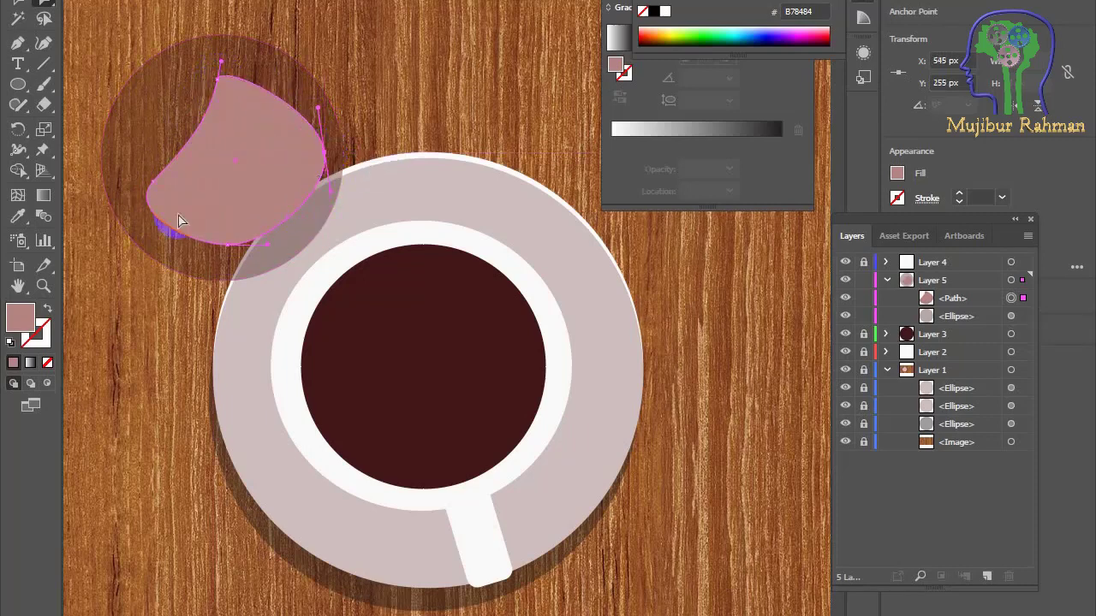
# - Refine the pink blob with an inward-curving upper-left edge and its lowest anchor at X 437, Y 374 px
pyautogui.moveTo(153, 181); pyautogui.dragTo(165, 173)
pyautogui.moveTo(218, 79); pyautogui.dragTo(216, 90)
pyautogui.click(158, 179)
pyautogui.moveTo(227, 244); pyautogui.dragTo(232, 254)
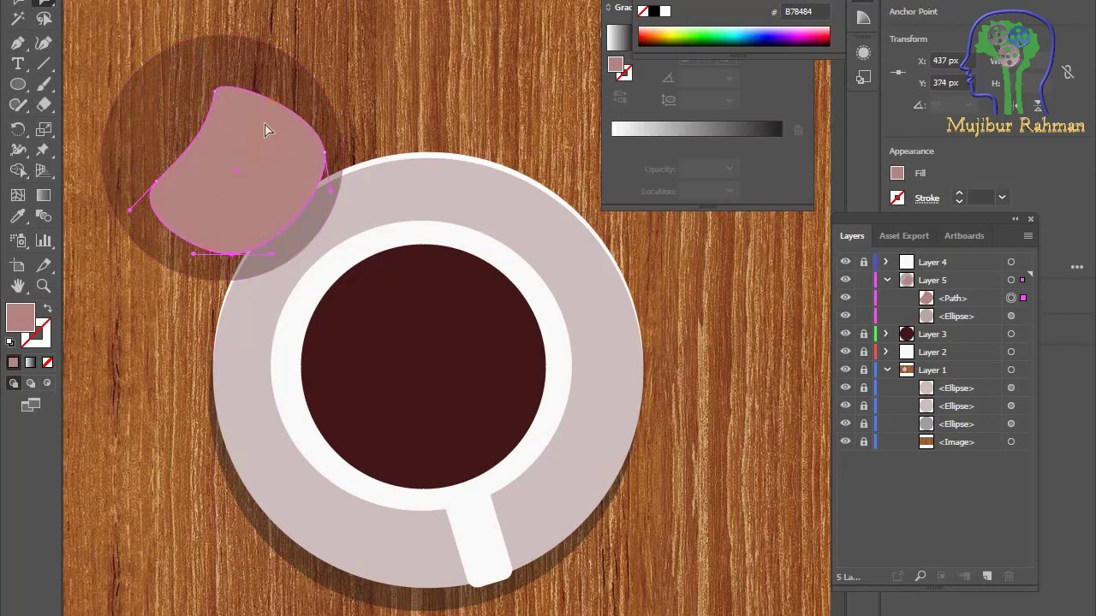
pyautogui.click(104, 79)
# - Place the pink blob on the coffee circle, towards its lower right, at about X 676.5, Y 529.7 px
pyautogui.click(385, 359)
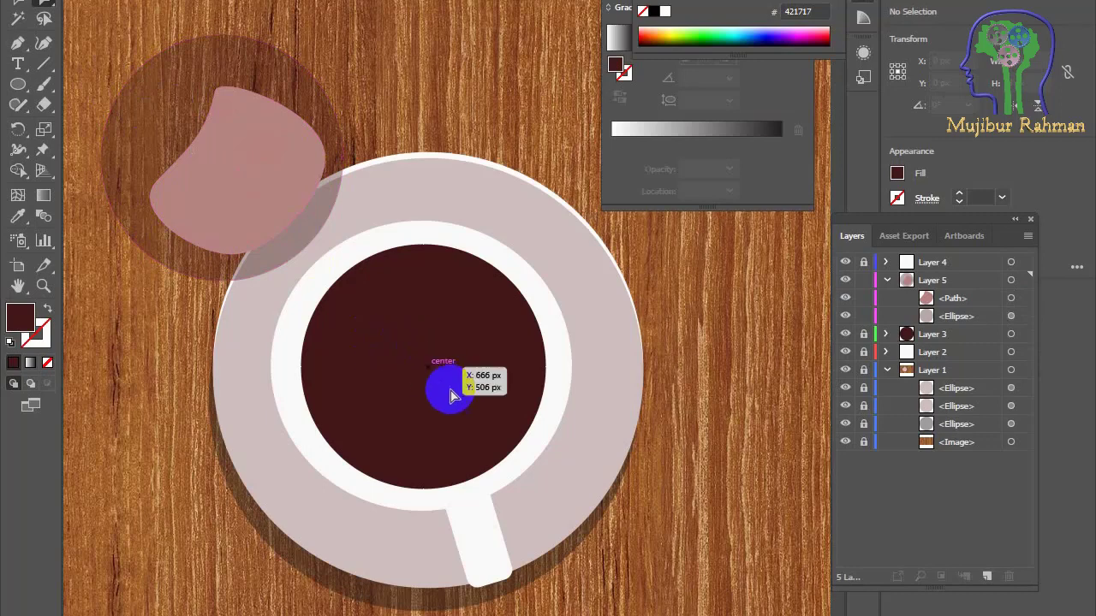
pyautogui.moveTo(224, 189); pyautogui.dragTo(428, 403)
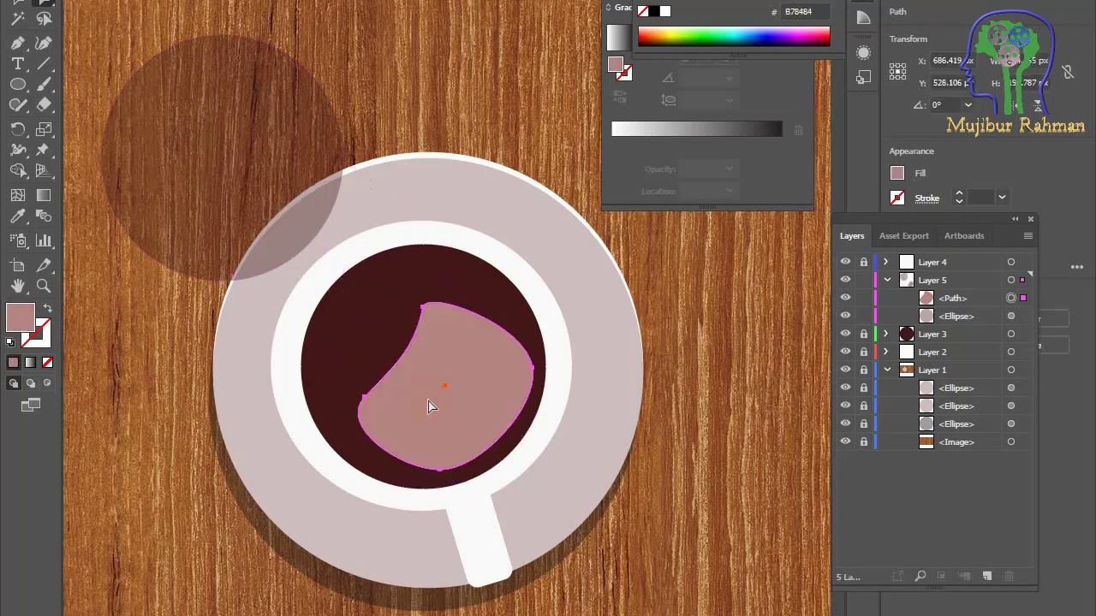
pyautogui.click(384, 306)
# - Unlock Layer 3 and recolour the dark coffee circle to light pink CEAEAE
pyautogui.click(863, 334)
pyautogui.click(387, 304)
pyautogui.click(16, 323)
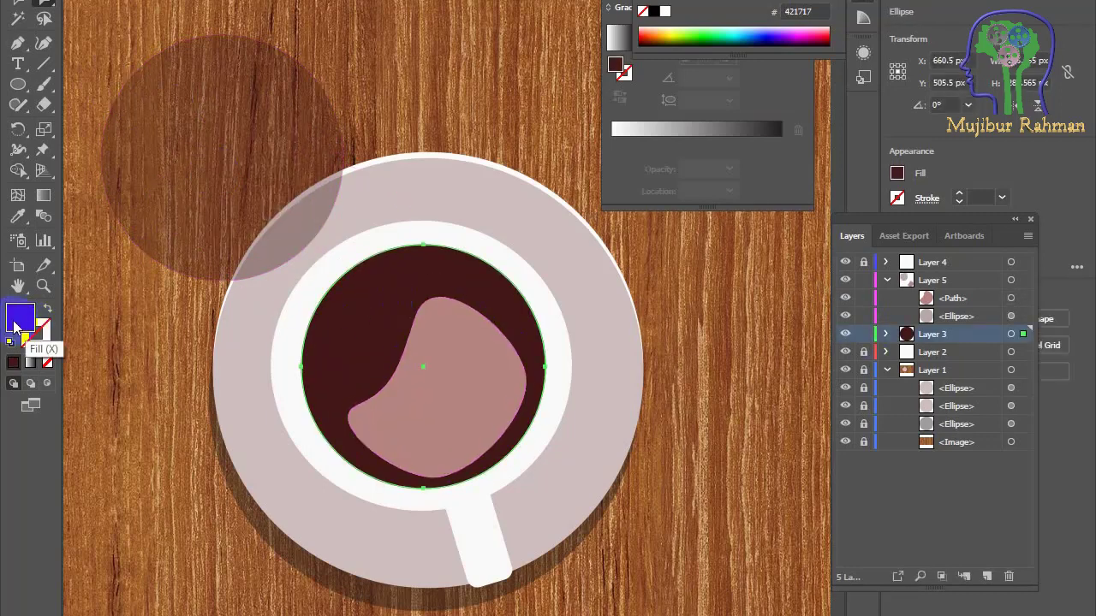
pyautogui.doubleClick(15, 324)
pyautogui.moveTo(341, 49); pyautogui.dragTo(366, 45)
pyautogui.click(733, 10)
# - Recolour the blob on the coffee to dark brown 3F1010
pyautogui.click(482, 329)
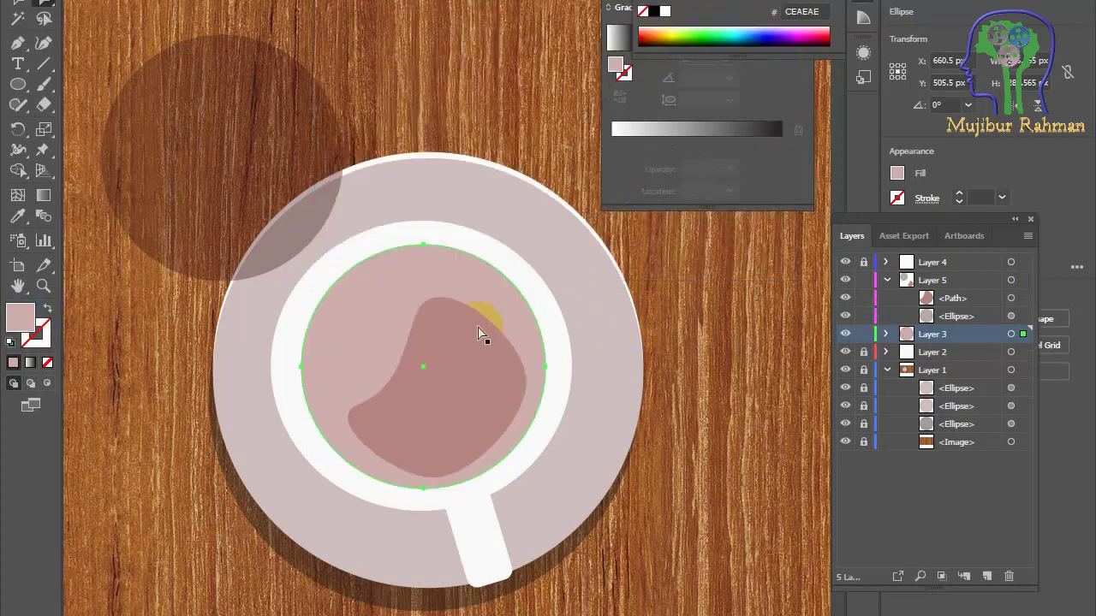
pyautogui.doubleClick(19, 317)
pyautogui.moveTo(496, 98); pyautogui.dragTo(492, 157)
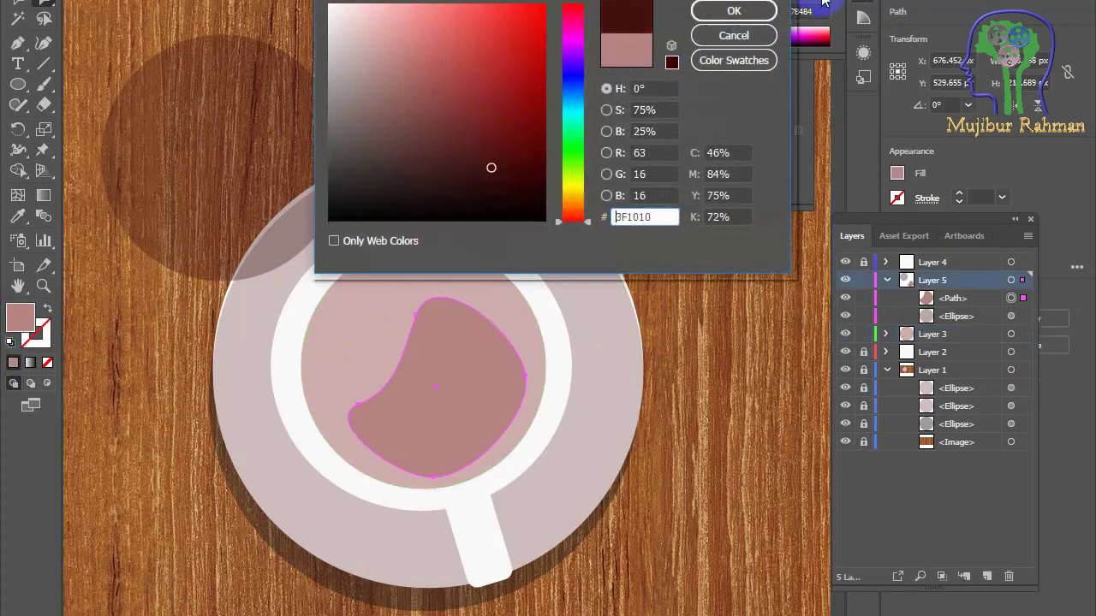
pyautogui.press('Return')
pyautogui.click(783, 396)
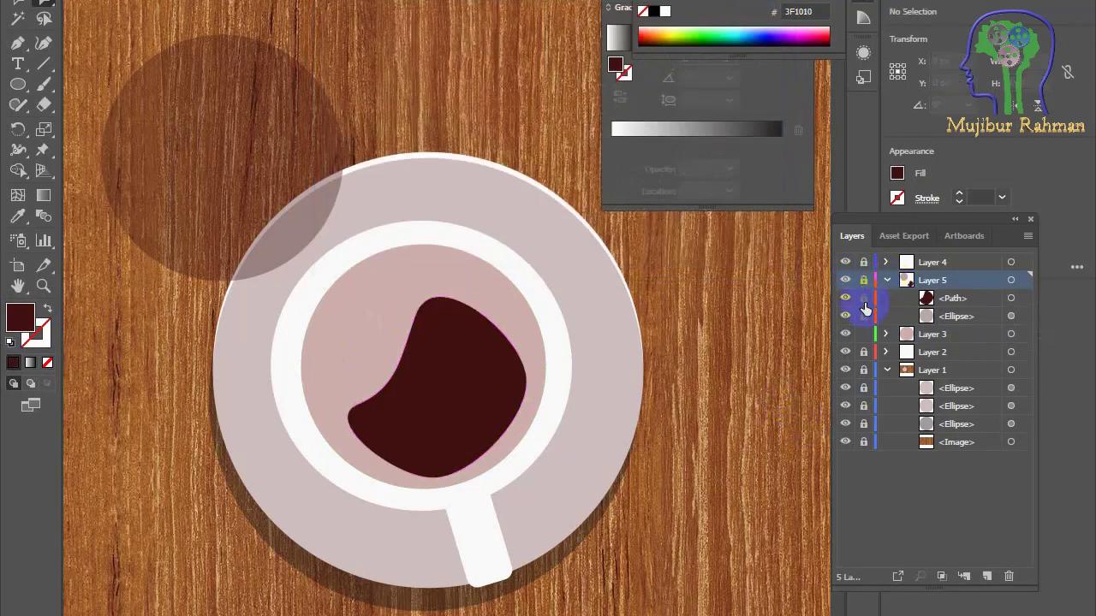
# - Add a new layer above Layer 5 and draw the first dark brown bubbles on the foam's left side
pyautogui.click(986, 576)
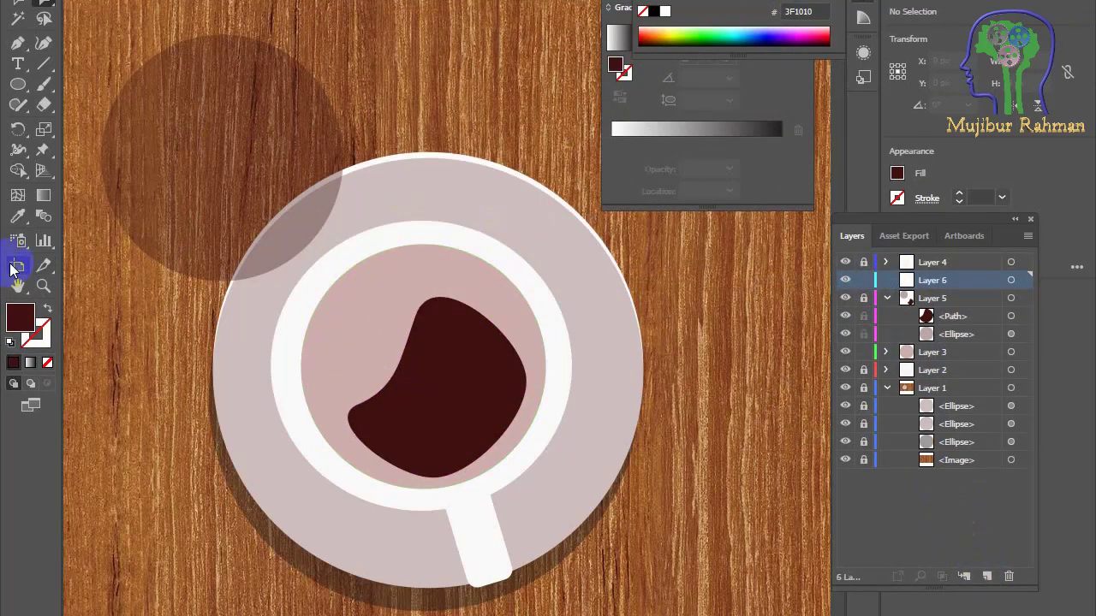
pyautogui.scroll(3, 347, 348)
pyautogui.moveTo(348, 323); pyautogui.dragTo(349, 323)
pyautogui.moveTo(298, 389); pyautogui.dragTo(366, 456)
pyautogui.moveTo(267, 350); pyautogui.dragTo(275, 358)
pyautogui.moveTo(287, 373); pyautogui.dragTo(297, 382)
pyautogui.moveTo(297, 326); pyautogui.dragTo(298, 328)
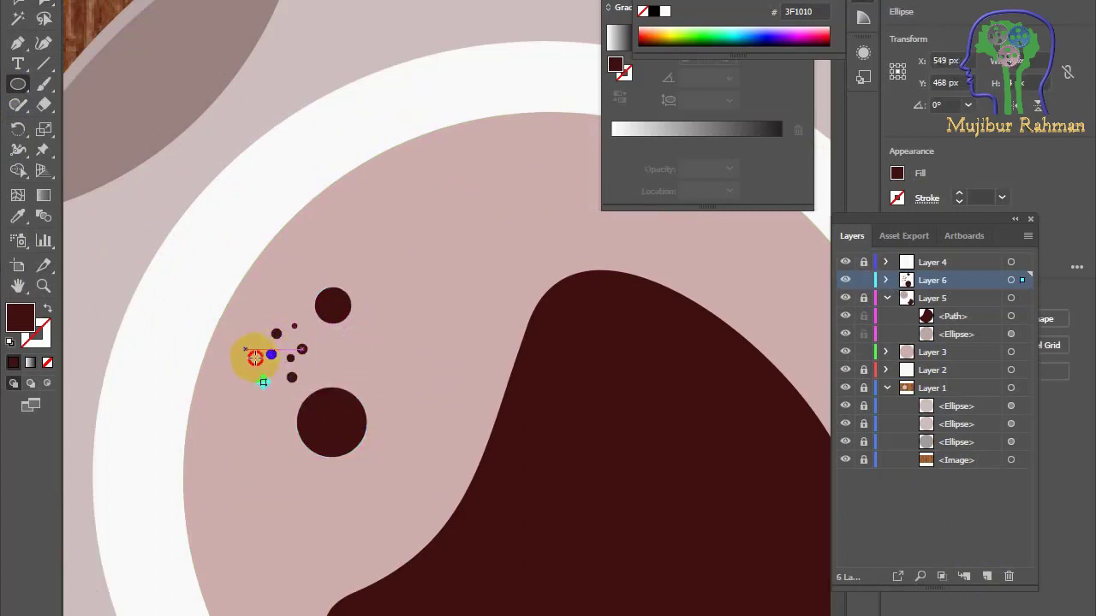
# - Draw more small and medium bubbles around the first cluster and up towards the foam's upper-left edge
pyautogui.moveTo(256, 357); pyautogui.dragTo(255, 360)
pyautogui.moveTo(323, 373); pyautogui.dragTo(341, 390)
pyautogui.moveTo(341, 350); pyautogui.dragTo(351, 360)
pyautogui.moveTo(310, 285); pyautogui.dragTo(320, 295)
pyautogui.moveTo(330, 264); pyautogui.dragTo(364, 298)
pyautogui.moveTo(336, 234); pyautogui.dragTo(346, 244)
pyautogui.moveTo(366, 200); pyautogui.dragTo(379, 210)
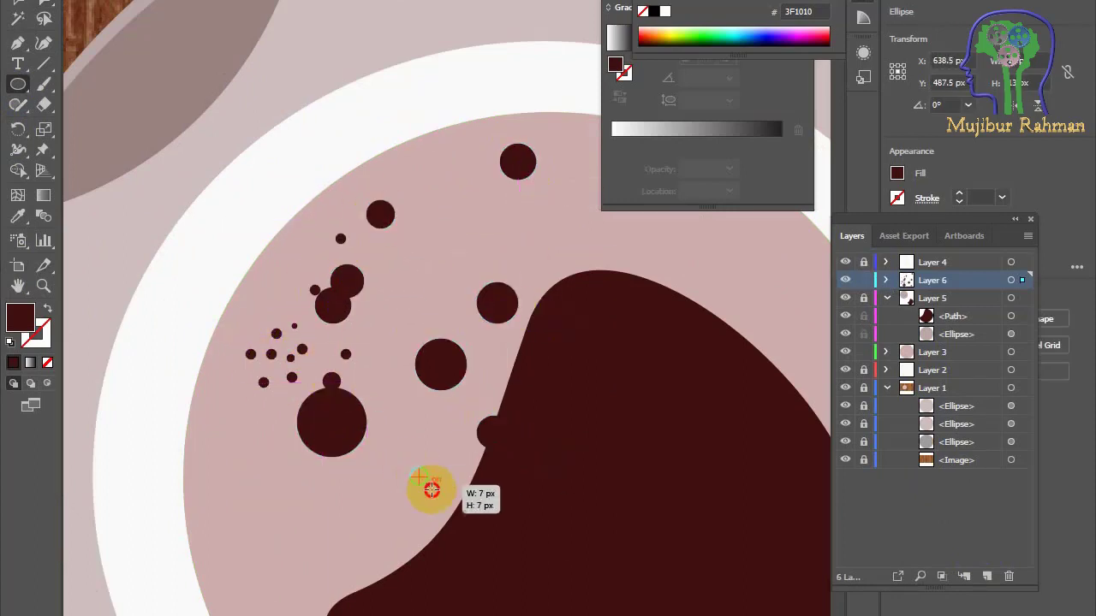
# - Add small bubbles, about 7 px and less, plus a larger one between the left cluster and the dark blob
pyautogui.moveTo(432, 489); pyautogui.dragTo(430, 487)
pyautogui.moveTo(405, 410); pyautogui.dragTo(421, 427)
pyautogui.click(492, 383)
pyautogui.click(522, 371)
pyautogui.moveTo(415, 283); pyautogui.dragTo(423, 290)
pyautogui.moveTo(441, 248)
pyautogui.mouseDown()
pyautogui.moveTo(456, 257)
pyautogui.moveTo(459, 288)
pyautogui.mouseUp()
pyautogui.moveTo(403, 323); pyautogui.dragTo(418, 339)
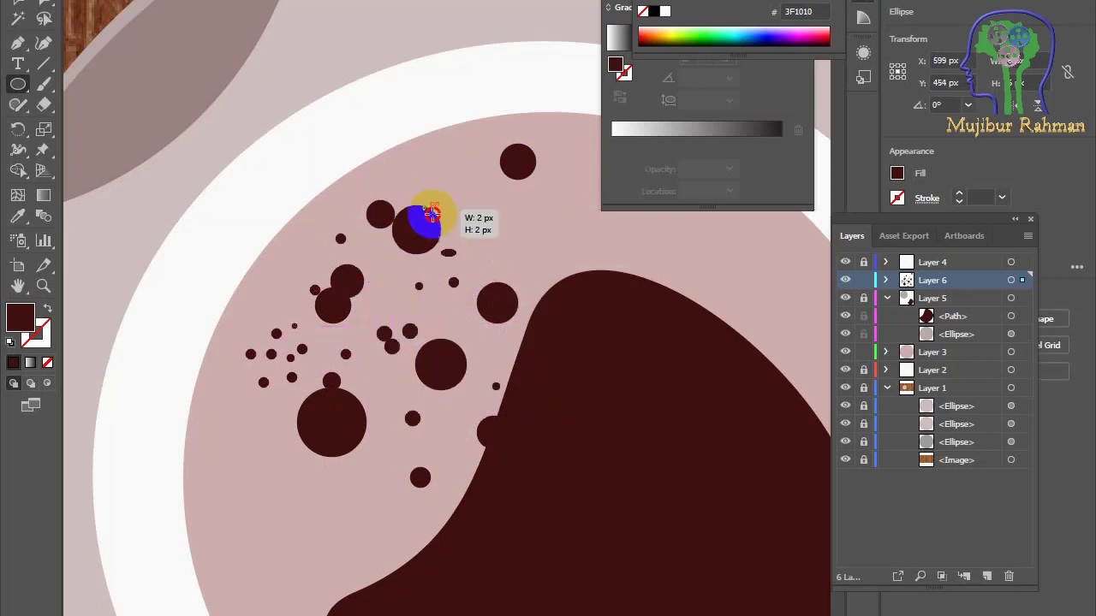
# - Draw a group of tiny bubbles on the foam above the dark blob's upper-left side
pyautogui.moveTo(423, 206); pyautogui.dragTo(434, 214)
pyautogui.click(442, 218)
pyautogui.click(588, 366)
pyautogui.moveTo(449, 161); pyautogui.dragTo(456, 169)
pyautogui.moveTo(492, 205)
pyautogui.mouseDown()
pyautogui.moveTo(502, 216)
pyautogui.moveTo(471, 201)
pyautogui.mouseUp()
pyautogui.moveTo(492, 244); pyautogui.dragTo(502, 254)
# - Fill the foam's lower-left area with bubbles, including one about 15 px wide at X 544.5, Y 534.5 px
pyautogui.moveTo(233, 534); pyautogui.dragTo(271, 572)
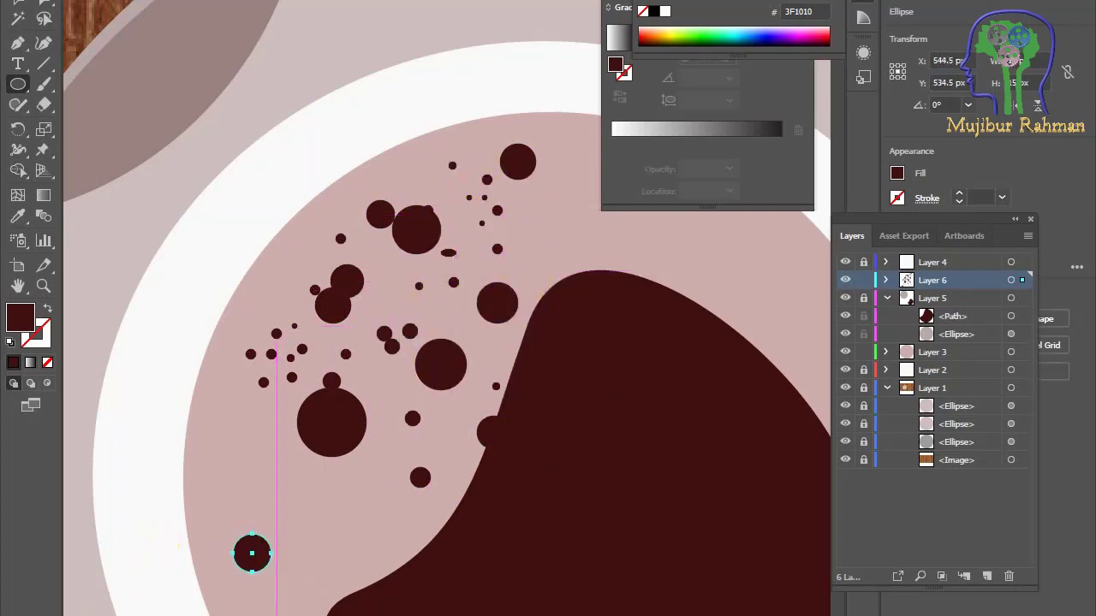
pyautogui.moveTo(212, 403); pyautogui.dragTo(241, 457)
pyautogui.moveTo(256, 423); pyautogui.dragTo(271, 439)
pyautogui.moveTo(272, 473); pyautogui.dragTo(303, 503)
pyautogui.moveTo(372, 377); pyautogui.dragTo(433, 421)
pyautogui.click(449, 463)
pyautogui.click(525, 368)
pyautogui.moveTo(209, 490); pyautogui.dragTo(212, 518)
pyautogui.moveTo(214, 534); pyautogui.dragTo(227, 548)
# - Draw scattered bubbles of mixed sizes along the foam's top, above and beyond the tip of the dark blob
pyautogui.moveTo(552, 219); pyautogui.dragTo(567, 234)
pyautogui.scroll(3, 489, 528)
pyautogui.hscroll(5, 489, 528)
pyautogui.moveTo(400, 261); pyautogui.dragTo(425, 282)
pyautogui.moveTo(518, 333); pyautogui.dragTo(547, 362)
pyautogui.moveTo(426, 305); pyautogui.dragTo(475, 353)
pyautogui.moveTo(479, 269); pyautogui.dragTo(485, 274)
pyautogui.moveTo(489, 294); pyautogui.dragTo(503, 310)
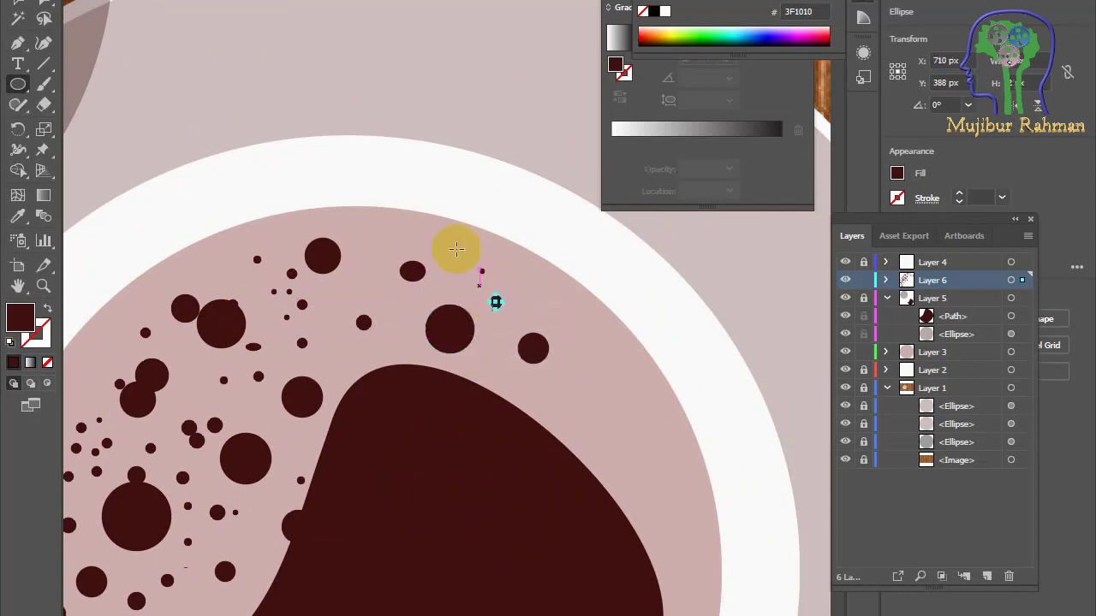
# - Fill the gaps in the top foam with small bubbles, including one beside the blob's tip at X 665, Y 422 px
pyautogui.moveTo(430, 233); pyautogui.dragTo(446, 251)
pyautogui.moveTo(372, 238); pyautogui.dragTo(385, 250)
pyautogui.moveTo(389, 299); pyautogui.dragTo(408, 317)
pyautogui.moveTo(356, 279); pyautogui.dragTo(366, 290)
pyautogui.moveTo(364, 357); pyautogui.dragTo(371, 369)
# - Continue the small bubbles down the narrow foam strip along the blob's lower-left edge
pyautogui.scroll(-9, 372, 368)
pyautogui.hscroll(-2, 372, 368)
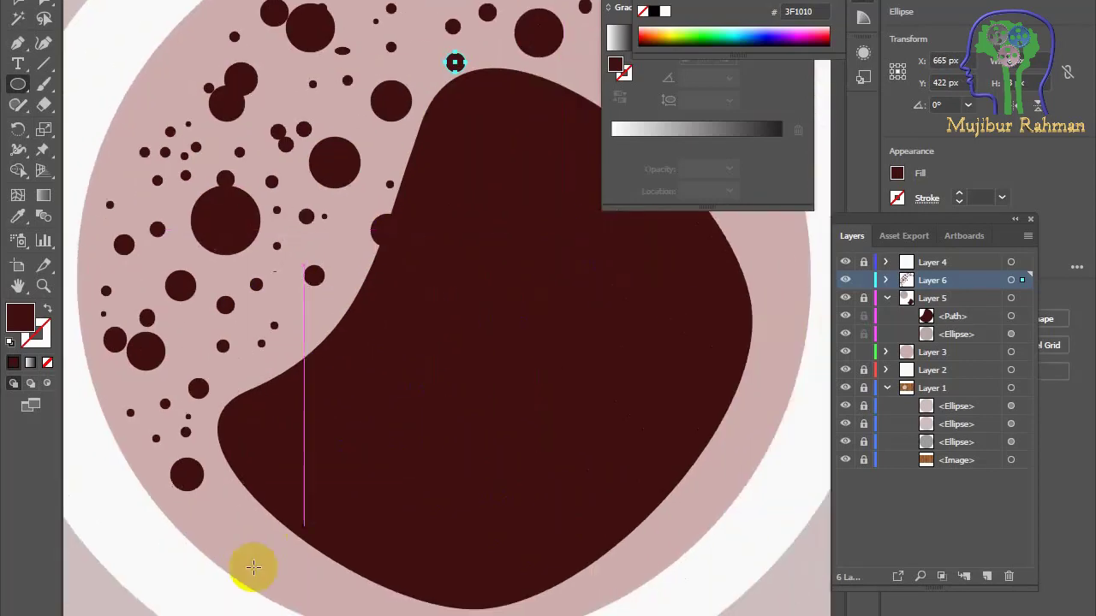
pyautogui.moveTo(212, 516); pyautogui.dragTo(219, 519)
pyautogui.click(282, 548)
pyautogui.click(587, 373)
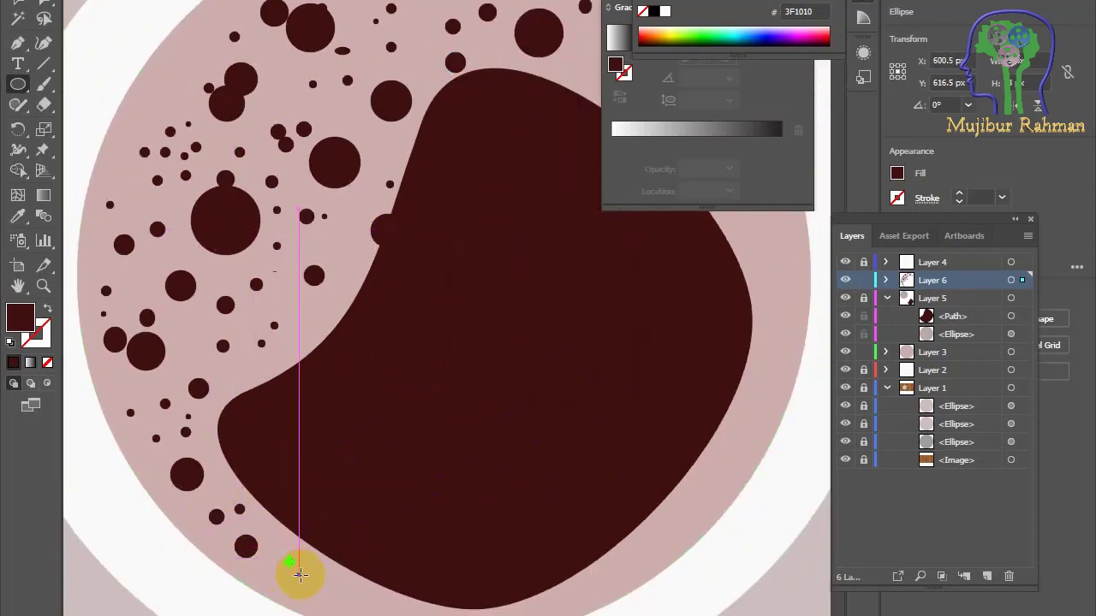
pyautogui.scroll(2, 296, 573)
pyautogui.moveTo(292, 516); pyautogui.dragTo(300, 524)
pyautogui.click(302, 522)
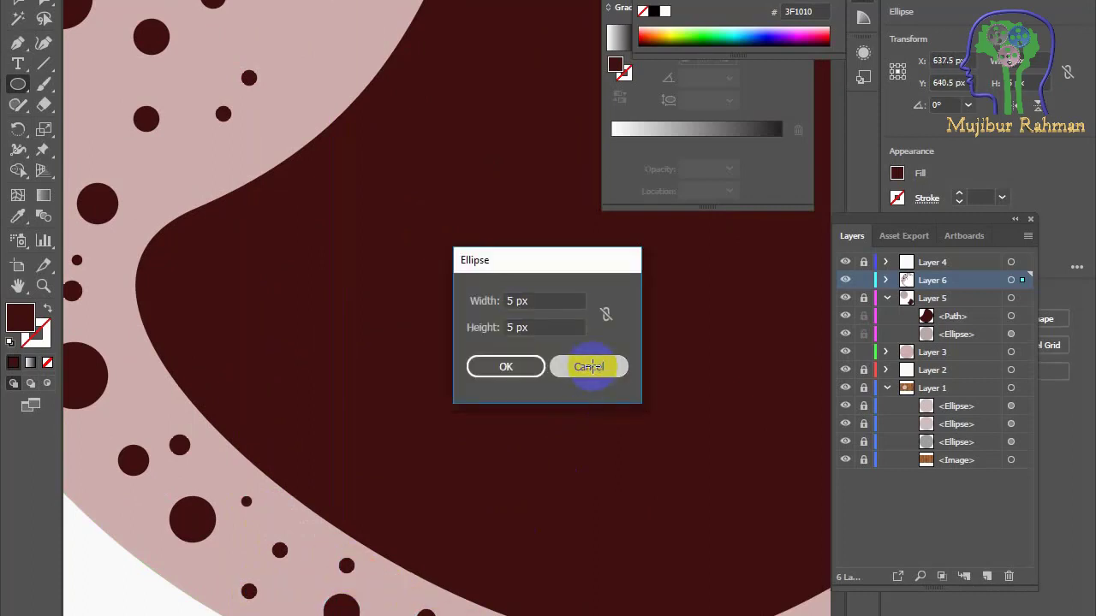
pyautogui.click(591, 367)
# - Draw small bubbles along the foam strip beneath the blob at the cup's lowest edge
pyautogui.click(374, 0)
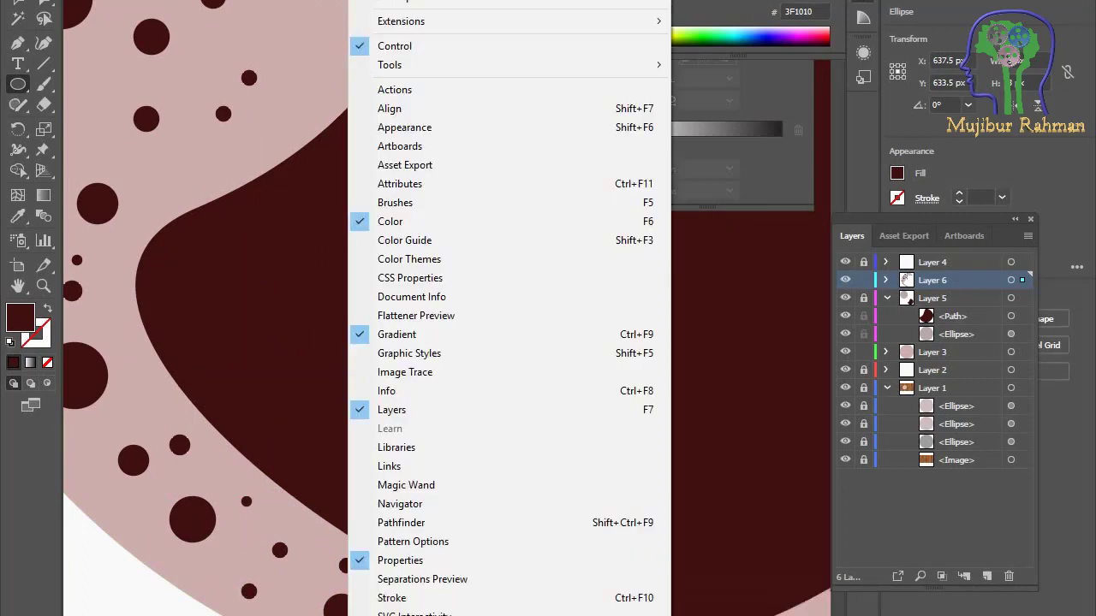
pyautogui.click(272, 362)
pyautogui.click(593, 372)
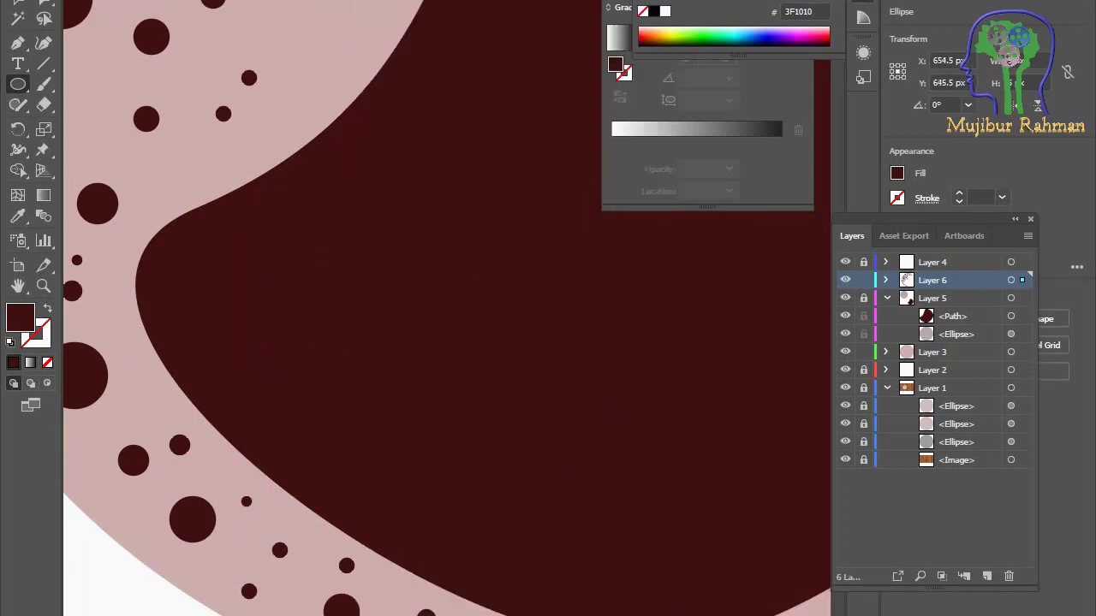
pyautogui.scroll(-3, 220, 477)
pyautogui.moveTo(176, 560); pyautogui.dragTo(186, 574)
pyautogui.moveTo(327, 545); pyautogui.dragTo(343, 562)
pyautogui.moveTo(281, 556); pyautogui.dragTo(305, 587)
pyautogui.scroll(-5, 303, 469)
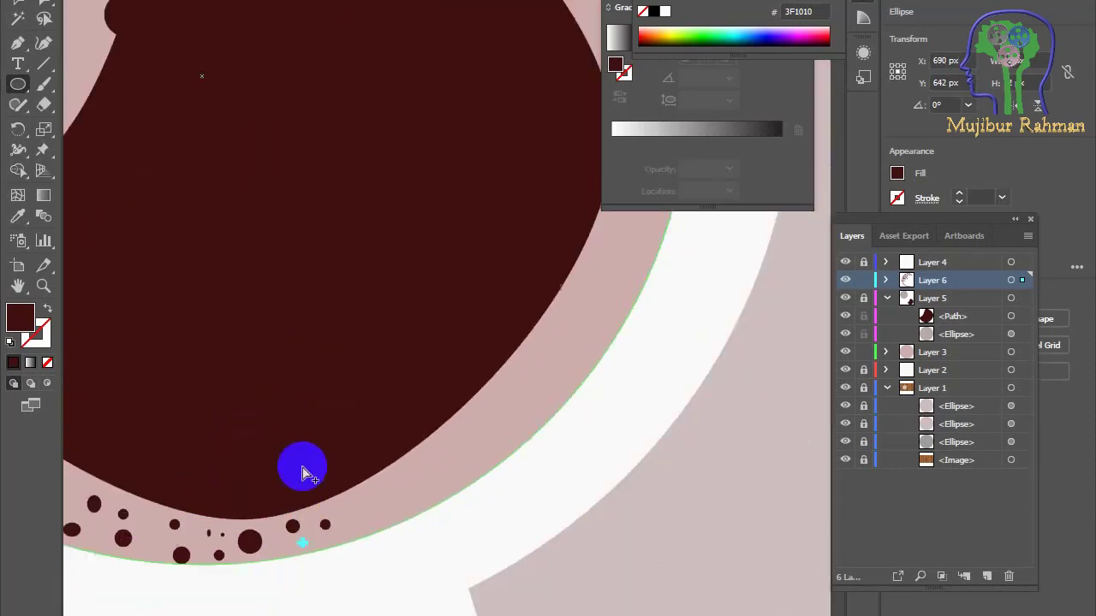
# - Draw small and medium bubbles across the foam's upper-right area, down to one at X 787.5, Y 485.5 px
pyautogui.scroll(4, 528, 442)
pyautogui.moveTo(480, 384); pyautogui.dragTo(504, 408)
pyautogui.moveTo(549, 439); pyautogui.dragTo(596, 487)
pyautogui.moveTo(497, 463); pyautogui.dragTo(513, 481)
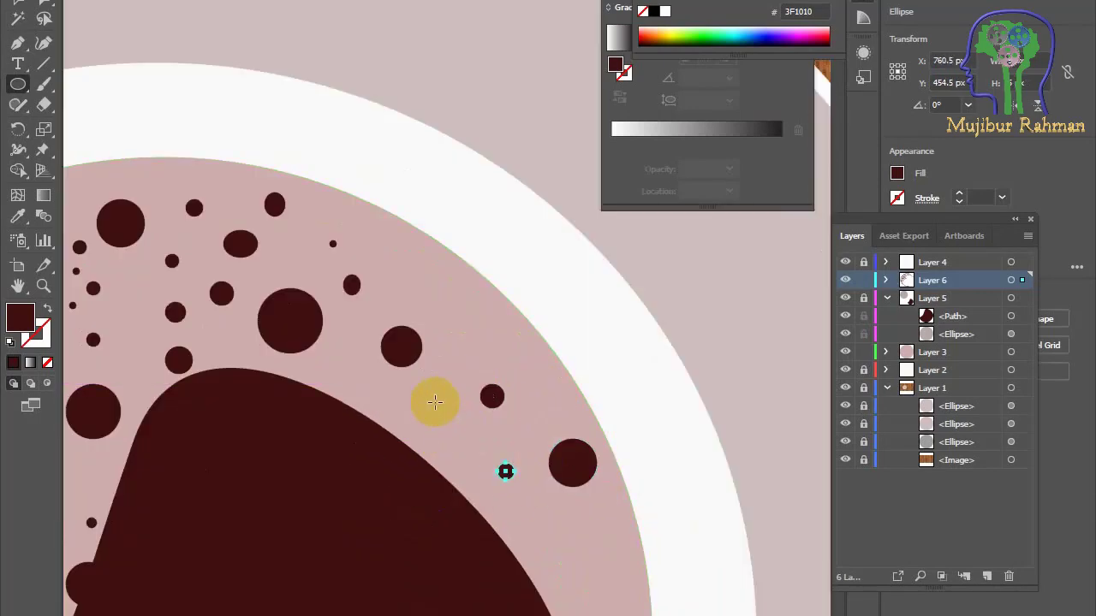
pyautogui.click(465, 334)
pyautogui.click(577, 367)
pyautogui.moveTo(456, 333); pyautogui.dragTo(477, 353)
pyautogui.moveTo(432, 275); pyautogui.dragTo(460, 303)
pyautogui.moveTo(583, 563); pyautogui.dragTo(613, 593)
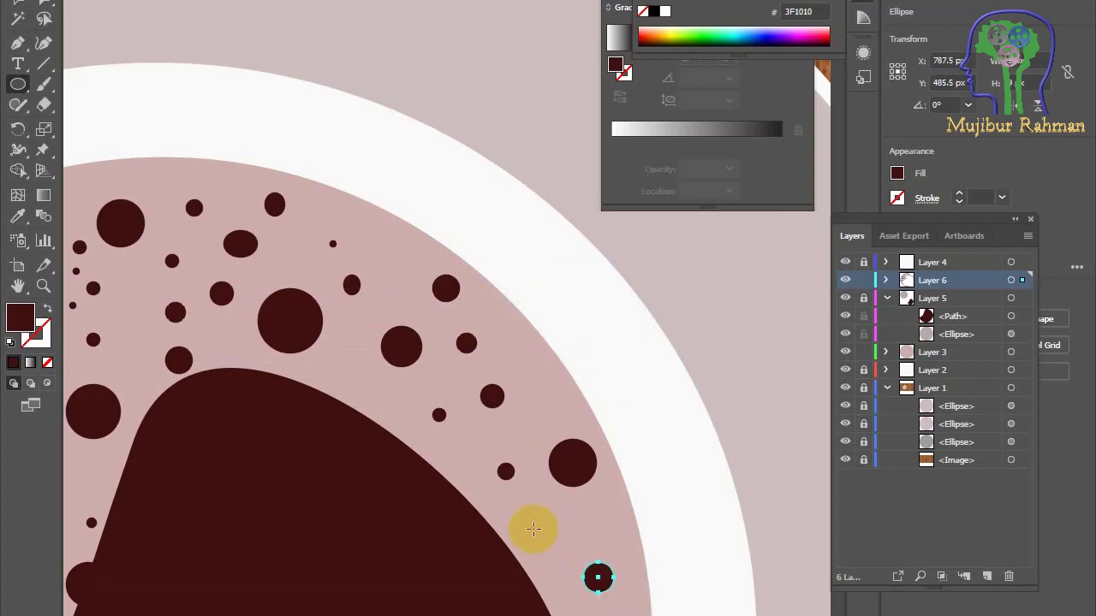
# - Add a cluster of small bubbles near the foam's right edge, beside the dark blob
pyautogui.moveTo(535, 529); pyautogui.dragTo(549, 542)
pyautogui.moveTo(582, 521); pyautogui.dragTo(596, 535)
pyautogui.moveTo(555, 504)
pyautogui.mouseDown()
pyautogui.moveTo(566, 515)
pyautogui.moveTo(607, 507)
pyautogui.mouseUp()
pyautogui.moveTo(617, 542); pyautogui.dragTo(628, 556)
pyautogui.moveTo(572, 562); pyautogui.dragTo(583, 577)
pyautogui.click(541, 419)
pyautogui.click(587, 366)
# - Undo the stray bubble near the right edge and draw small ones higher up, including one at X 762, Y 410 px
pyautogui.moveTo(549, 411)
pyautogui.mouseDown()
pyautogui.moveTo(565, 422)
pyautogui.moveTo(546, 418)
pyautogui.mouseUp()
pyautogui.hotkey('ctrl', 'z')
pyautogui.click(534, 366)
pyautogui.click(587, 365)
pyautogui.moveTo(527, 369); pyautogui.dragTo(537, 379)
pyautogui.moveTo(504, 313); pyautogui.dragTo(517, 324)
# - Draw medium bubbles along the foam's upper-left rim, including one about 12 px at X 535, Y 471 px
pyautogui.scroll(-3, 522, 396)
pyautogui.scroll(3, 248, 387)
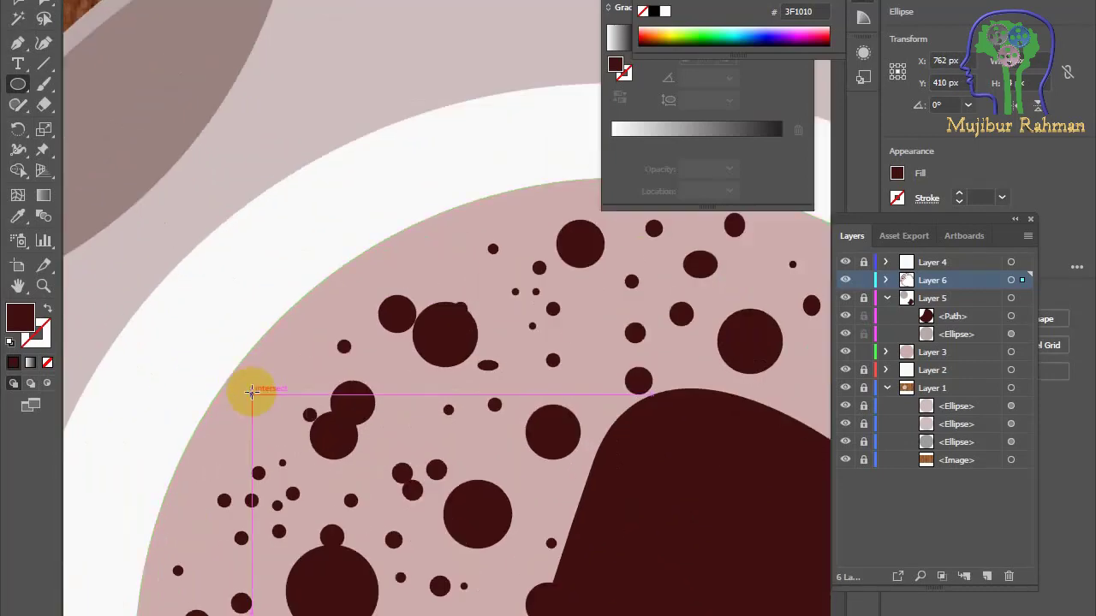
pyautogui.moveTo(248, 388); pyautogui.dragTo(282, 422)
pyautogui.moveTo(294, 327); pyautogui.dragTo(327, 365)
pyautogui.moveTo(437, 244); pyautogui.dragTo(480, 287)
pyautogui.moveTo(173, 528); pyautogui.dragTo(214, 569)
pyautogui.scroll(-3, 259, 548)
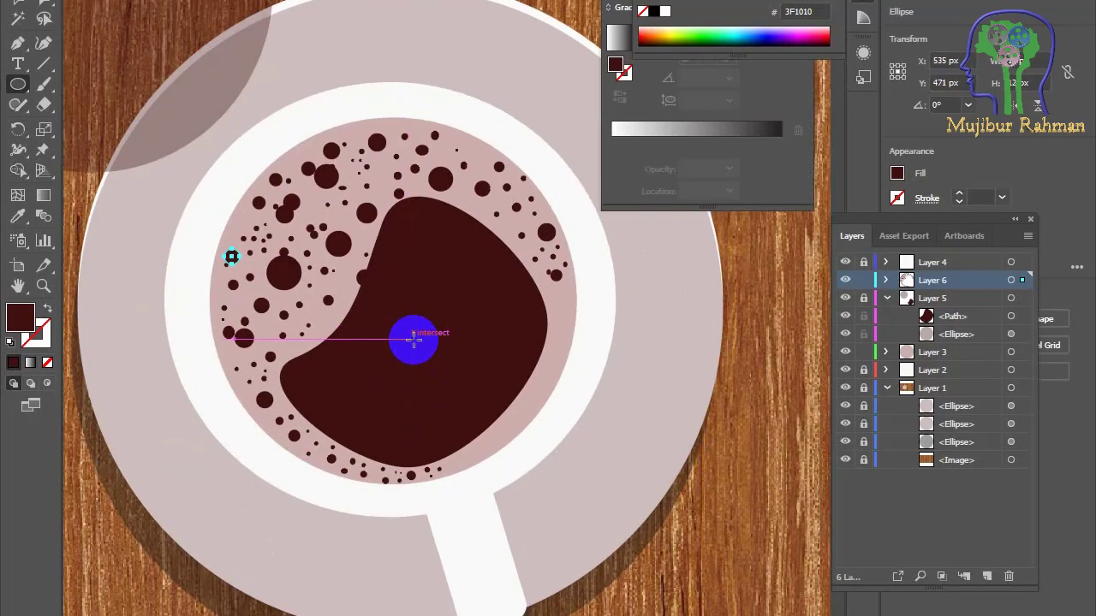
# - Scale the white cup circle on Layer 2 down slightly to narrow the rim, and lock the layer
pyautogui.keyDown('ctrl'); pyautogui.click(191, 345); pyautogui.keyUp('ctrl')
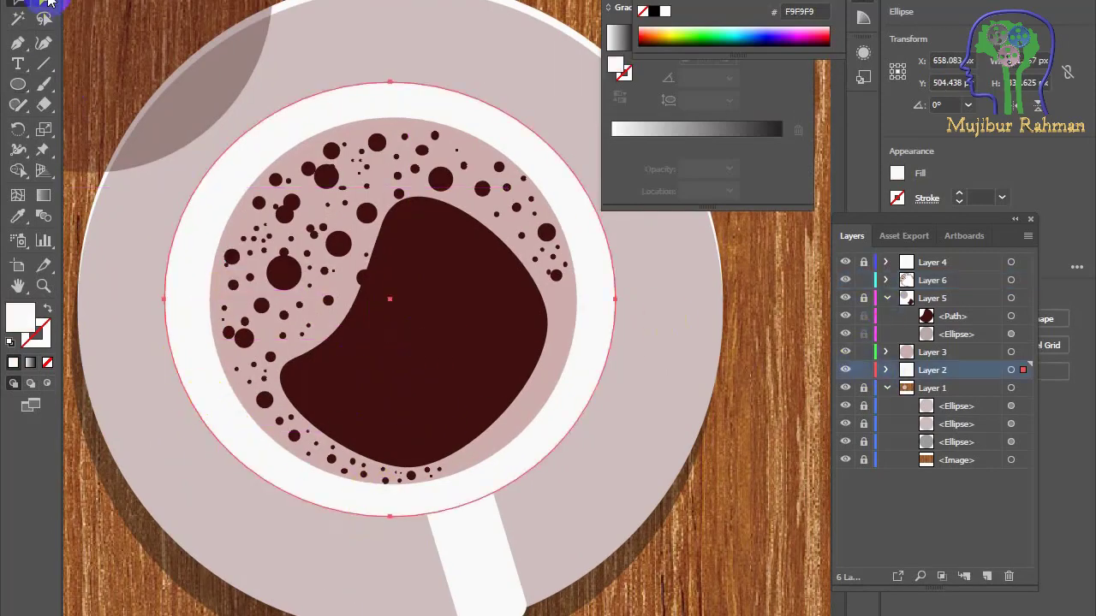
pyautogui.press('s')
pyautogui.moveTo(166, 299); pyautogui.dragTo(173, 301)
pyautogui.press('a')
pyautogui.hotkey('ctrl', '2')
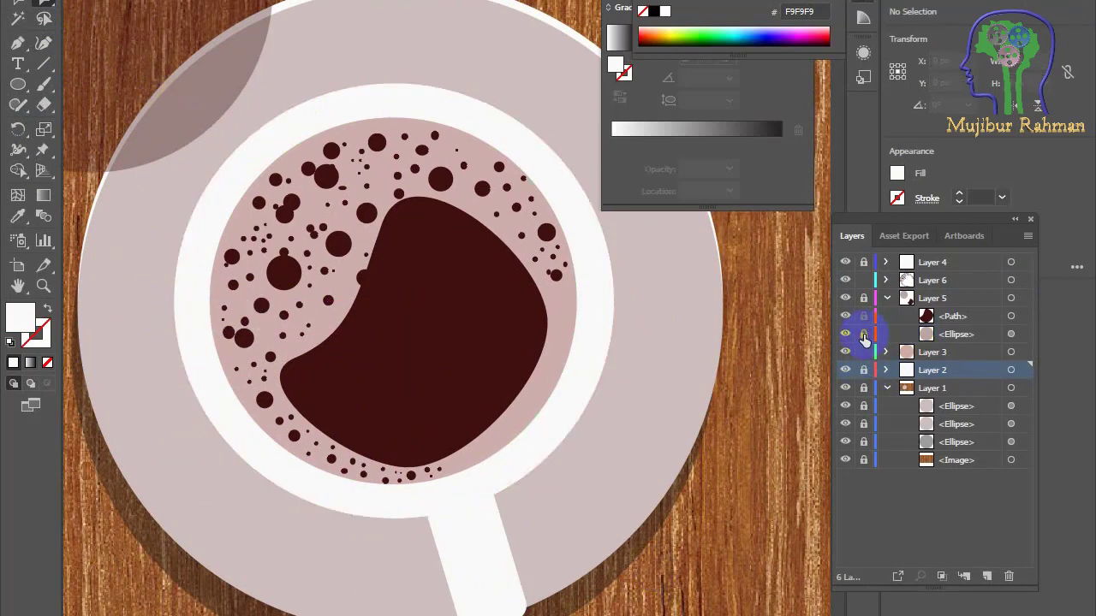
# - Try fitting the translucent circle over the coffee at X 660.5, Y 505.5 px, and move it back off the cup
pyautogui.click(416, 357)
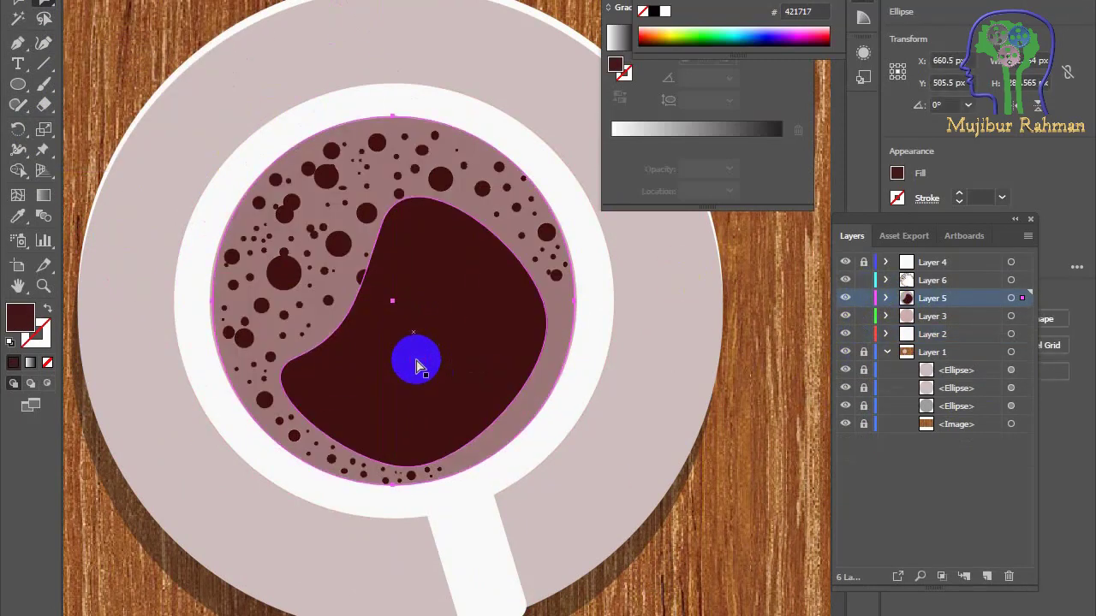
pyautogui.scroll(-1, 416, 360)
pyautogui.moveTo(389, 365); pyautogui.dragTo(348, 335)
pyautogui.hotkey('ctrl', 'z')
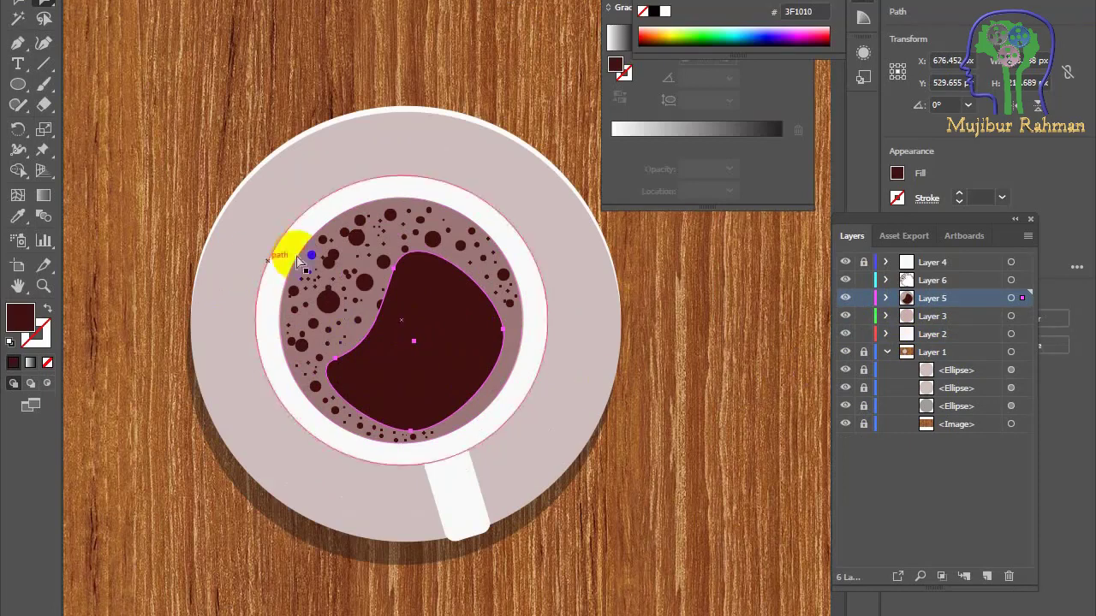
pyautogui.moveTo(299, 261); pyautogui.dragTo(105, 79)
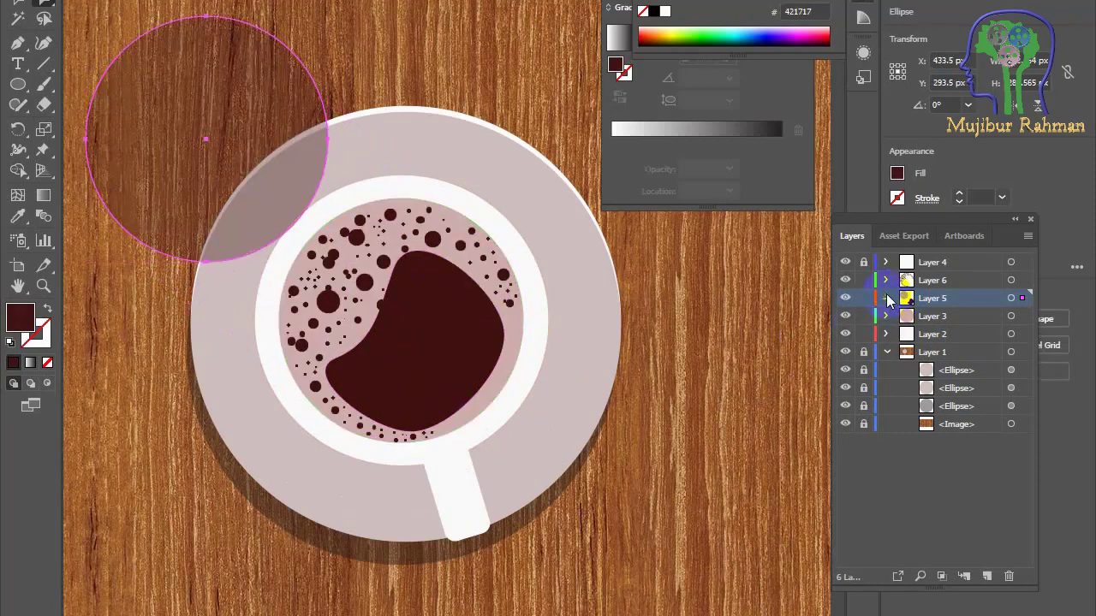
# - Lock Layer 6 with the bubbles and keep Layer 5 unlocked
pyautogui.click(863, 298)
pyautogui.click(178, 131)
pyautogui.click(864, 299)
pyautogui.click(886, 280)
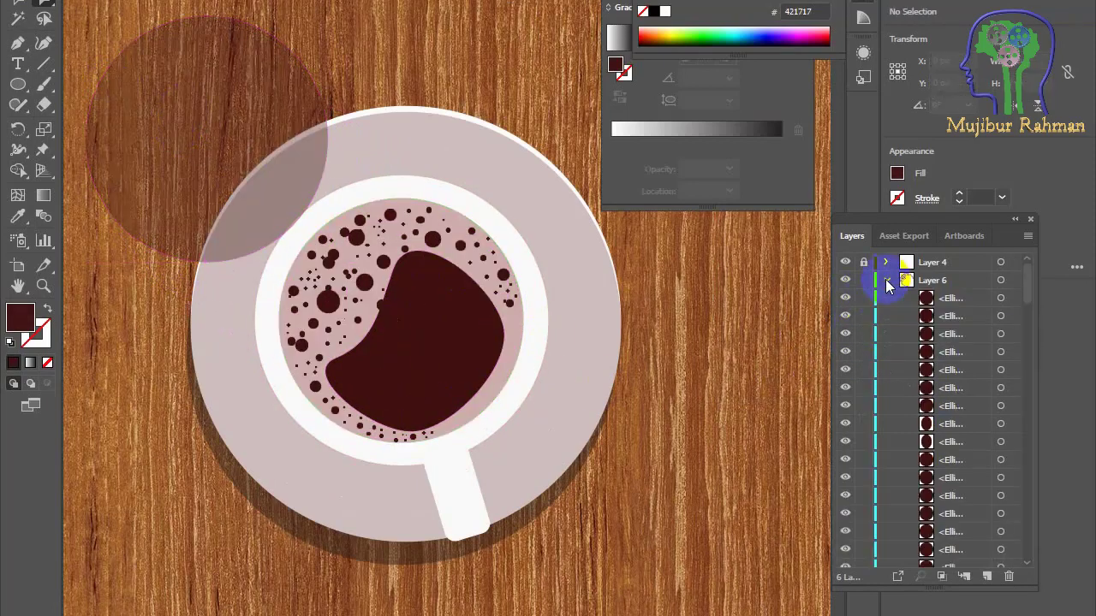
pyautogui.click(886, 280)
pyautogui.click(865, 280)
pyautogui.click(887, 299)
pyautogui.click(887, 298)
# - Place the translucent circle over the coffee at X 661.5, Y 505.5 px, with an opaque dark copy at X 663.5, Y 539.5 px
pyautogui.moveTo(206, 139); pyautogui.dragTo(383, 351)
pyautogui.moveTo(624, 16); pyautogui.dragTo(615, 92)
pyautogui.moveTo(719, 83); pyautogui.dragTo(743, 161)
pyautogui.click(628, 8)
pyautogui.moveTo(607, 8); pyautogui.dragTo(631, 55)
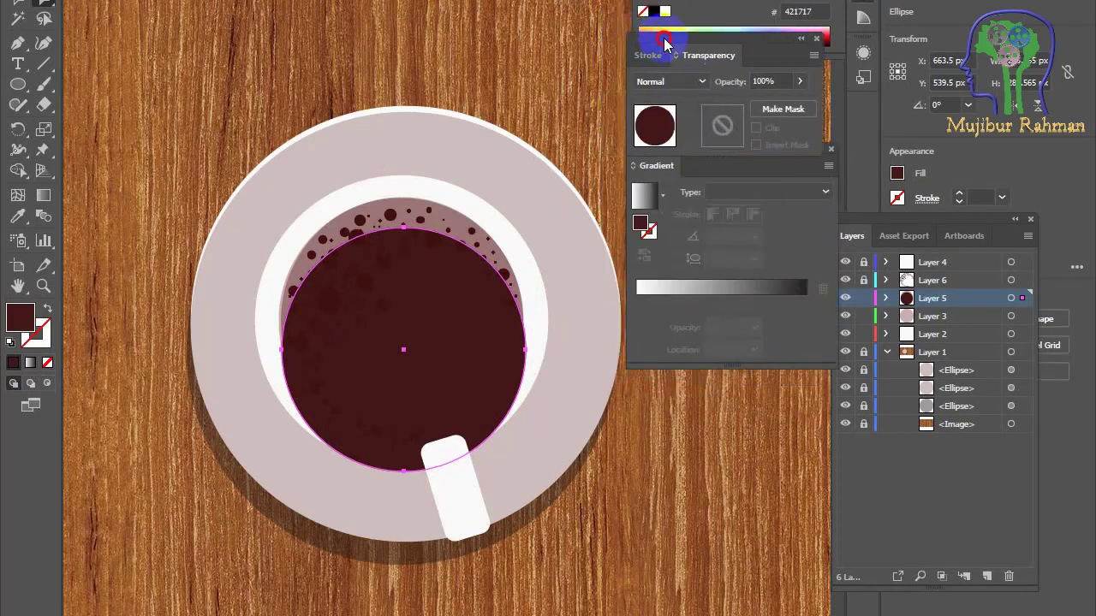
# - Display the Appearance and Pathfinder controls, keeping the Pathfinder controls clear of the cup
pyautogui.click(369, 0)
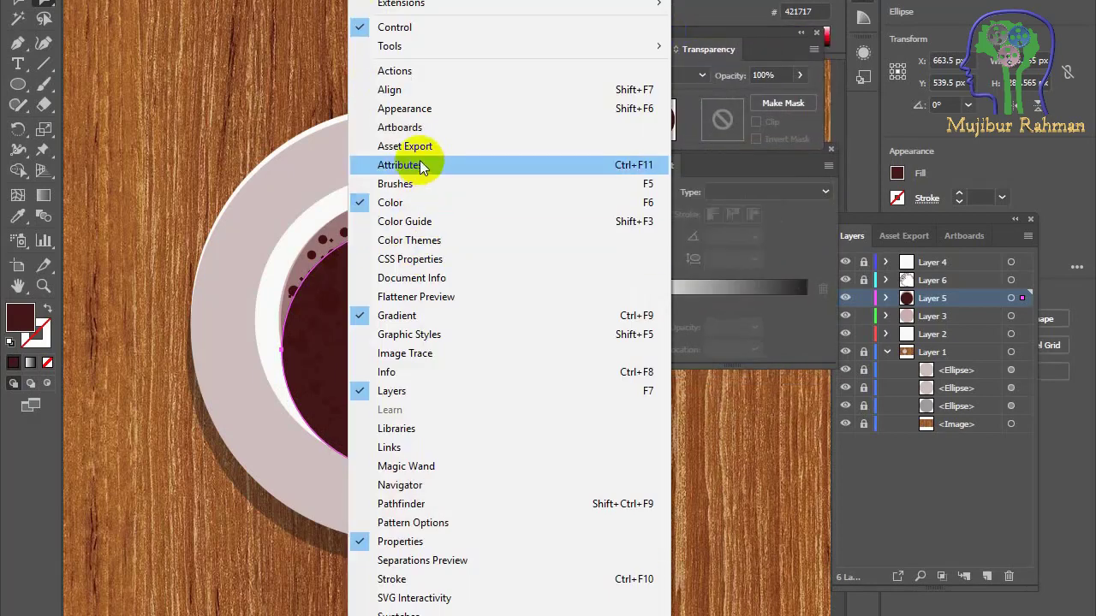
pyautogui.click(442, 334)
pyautogui.click(672, 49)
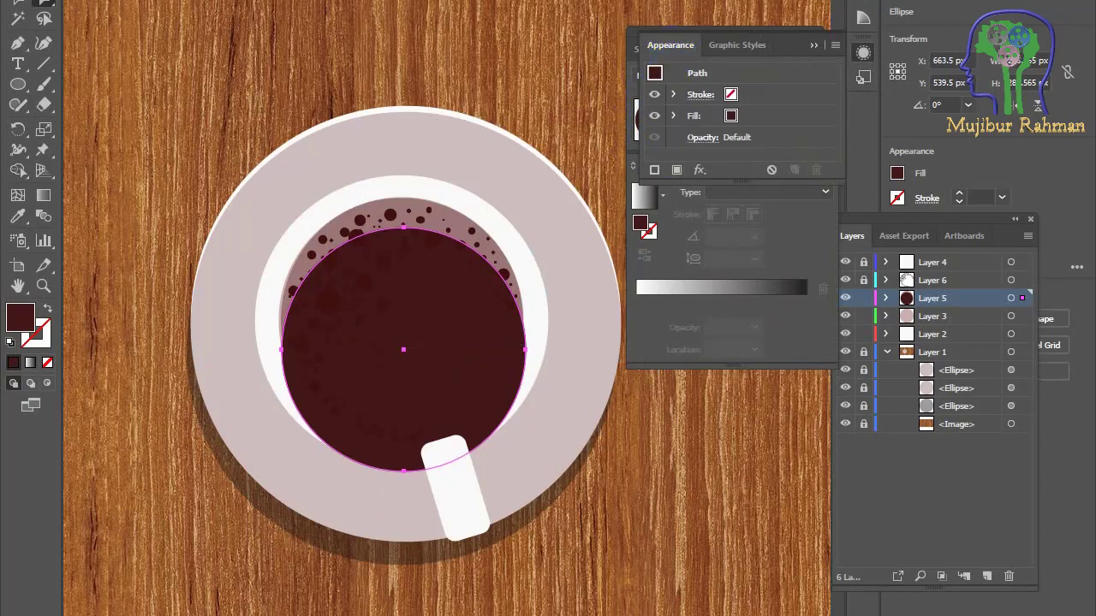
pyautogui.click(370, 0)
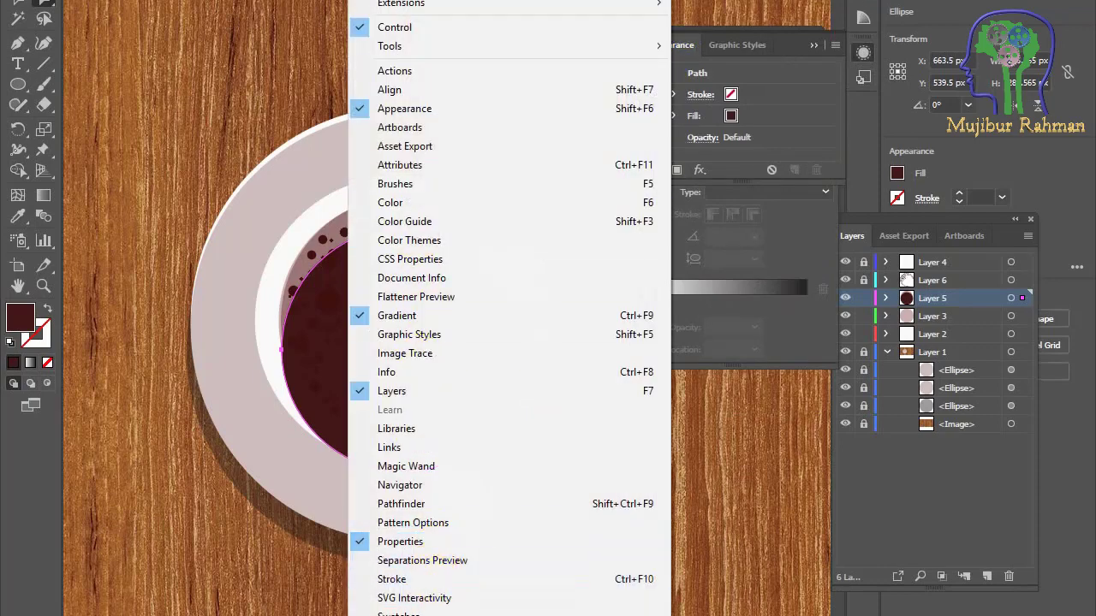
pyautogui.click(548, 505)
pyautogui.moveTo(664, 12); pyautogui.dragTo(171, 15)
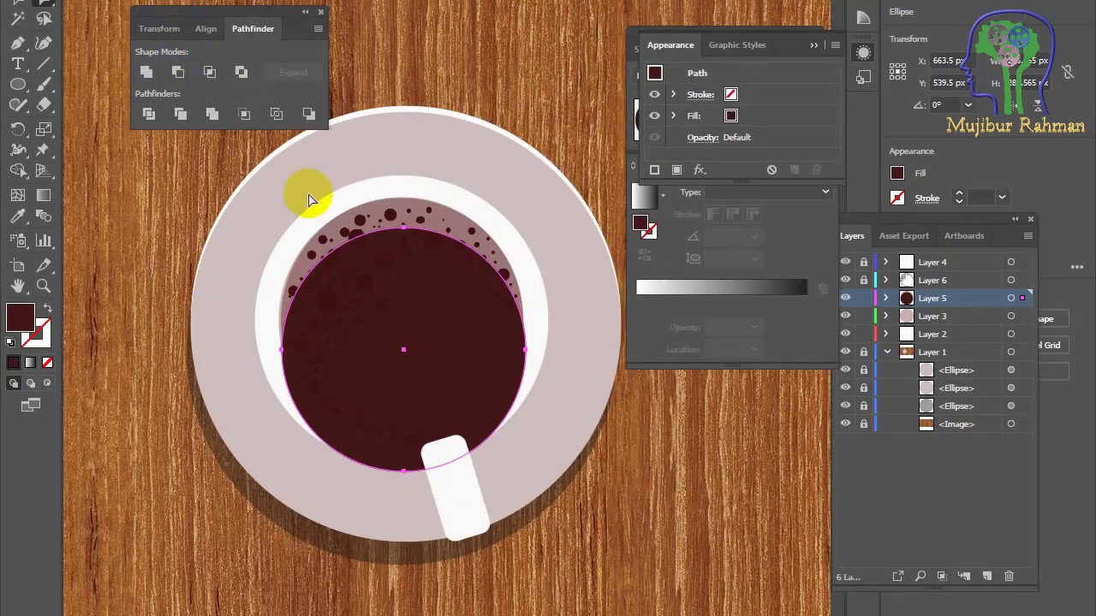
# - Lock Layer 3 and Layer 2 to protect the foam and cup circles from selection
pyautogui.moveTo(269, 188); pyautogui.dragTo(342, 256)
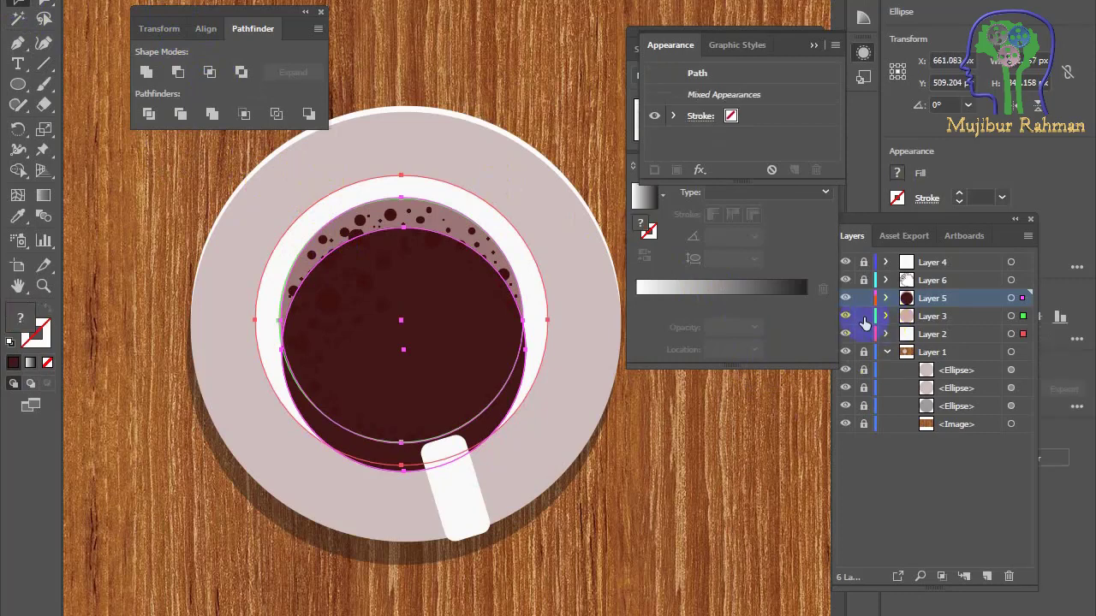
pyautogui.click(127, 184)
pyautogui.click(375, 190)
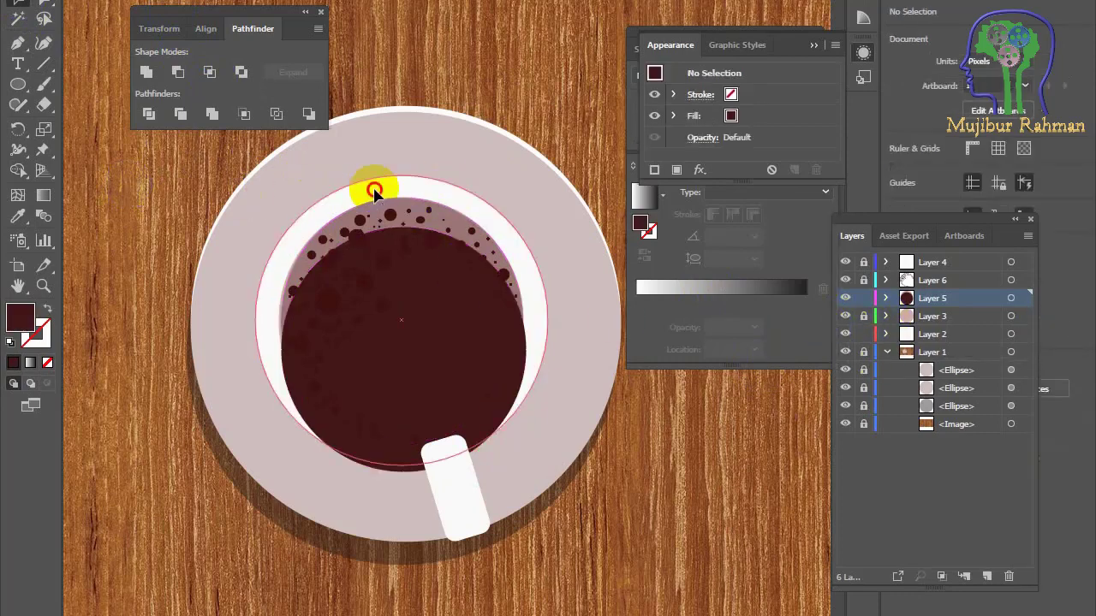
pyautogui.click(864, 333)
# - Subtract the opaque circle from the 37% translucent one with Minus Front to form a crescent shadow along the coffee's upper edge
pyautogui.click(349, 227)
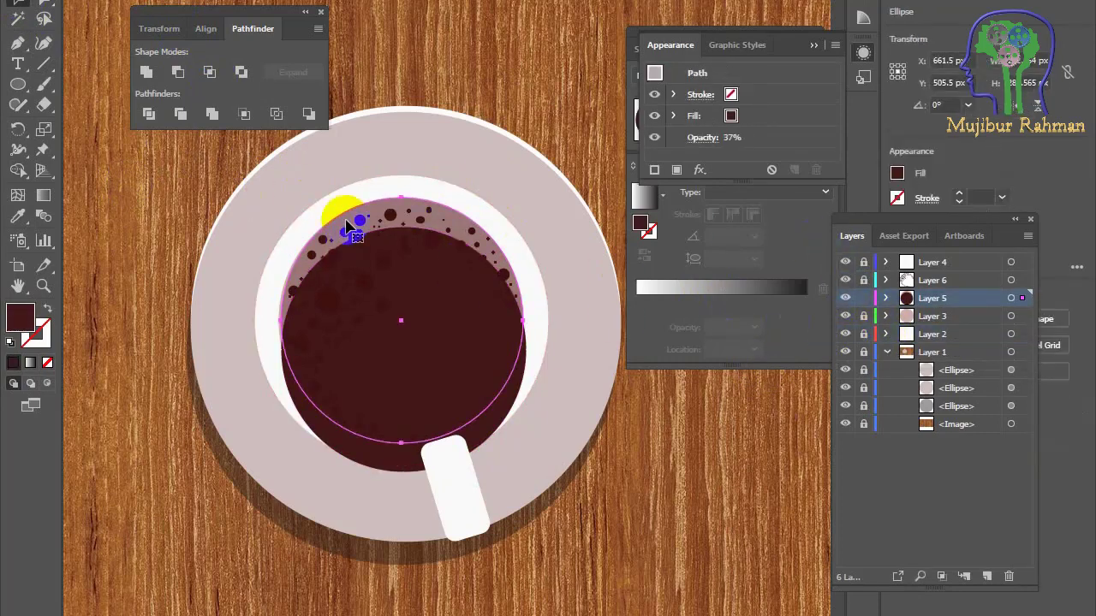
pyautogui.keyDown('shift'); pyautogui.click(318, 286); pyautogui.keyUp('shift')
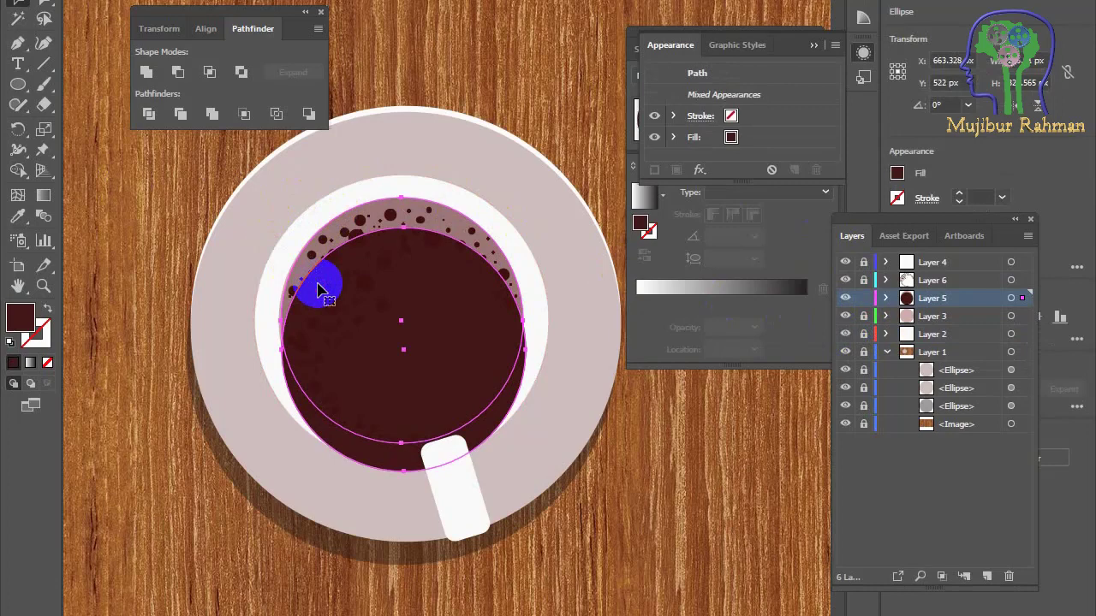
pyautogui.click(212, 79)
pyautogui.hotkey('ctrl', 'z')
pyautogui.click(180, 77)
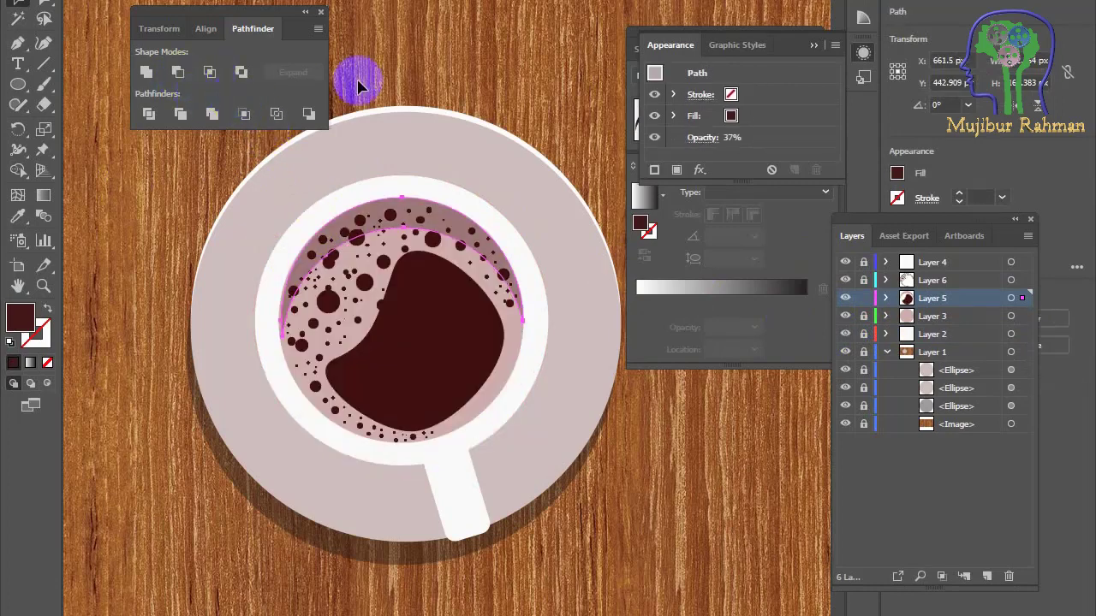
# - Clear the selection, lock Layer 5 with the crescent shadow, and add a new layer above it
pyautogui.moveTo(184, 16); pyautogui.dragTo(178, 0)
pyautogui.click(575, 526)
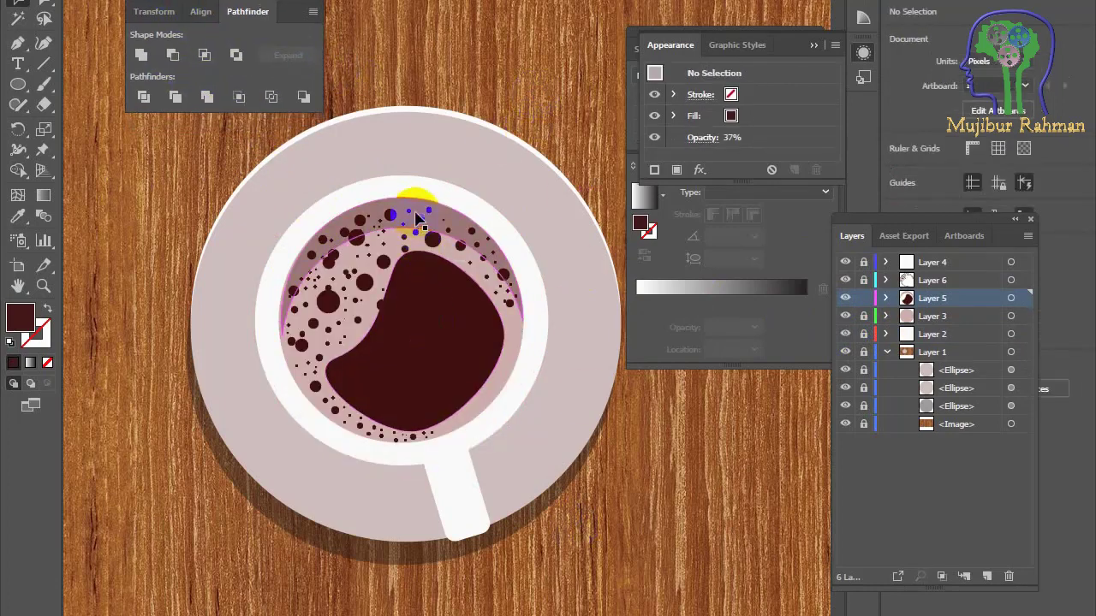
pyautogui.click(417, 220)
pyautogui.hotkey('ctrl', 'shift', 'a')
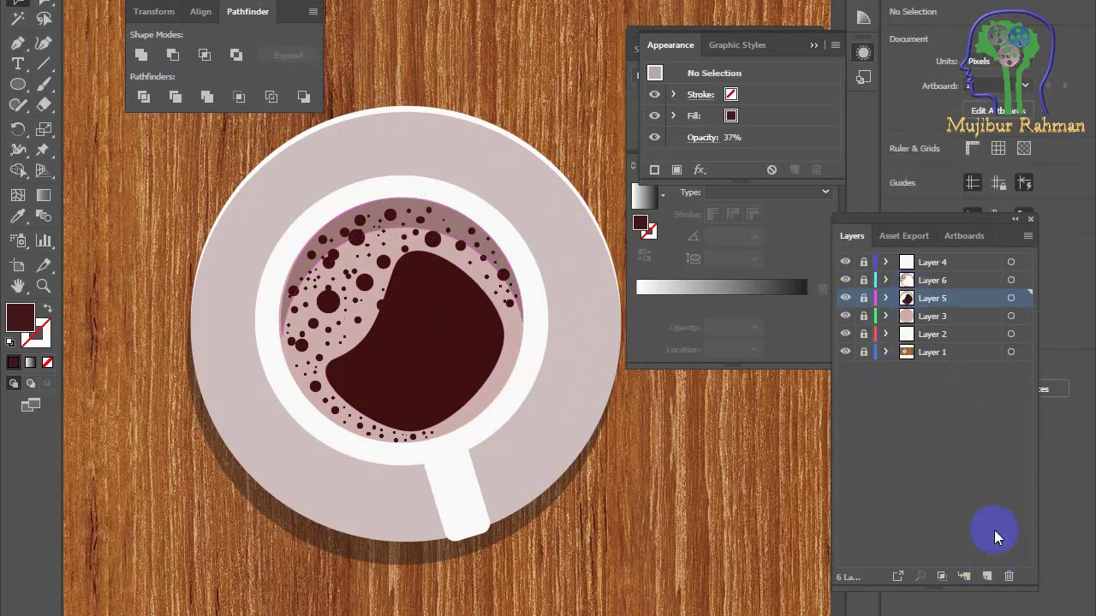
pyautogui.click(986, 576)
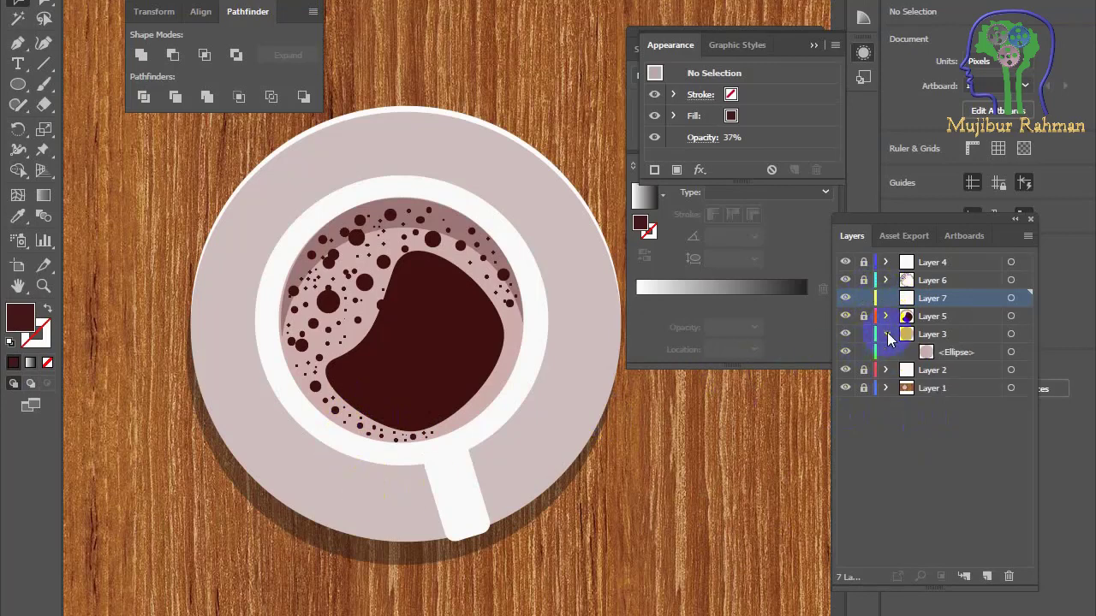
# - Unlock Layer 3 and Layer 2 for editing, and keep Layer 1 with the saucer ellipses locked
pyautogui.click(879, 353)
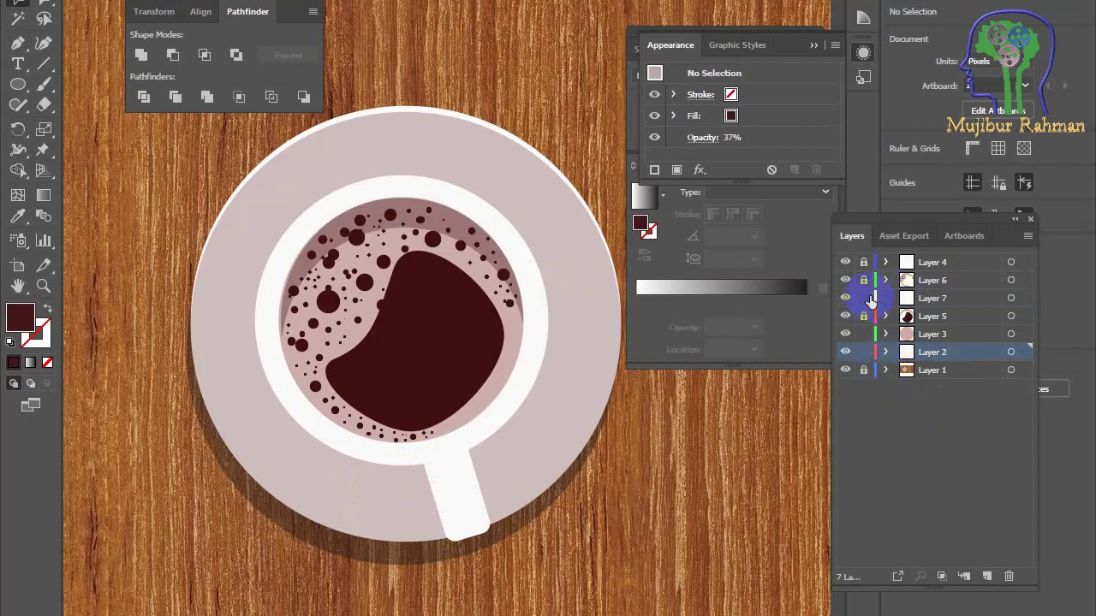
pyautogui.click(863, 262)
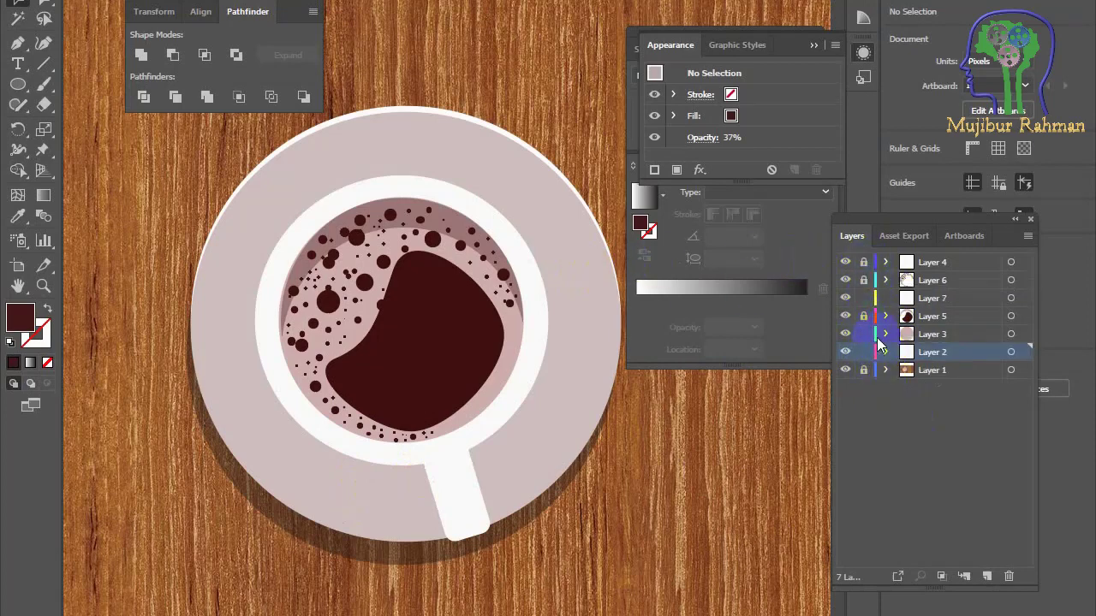
pyautogui.click(862, 369)
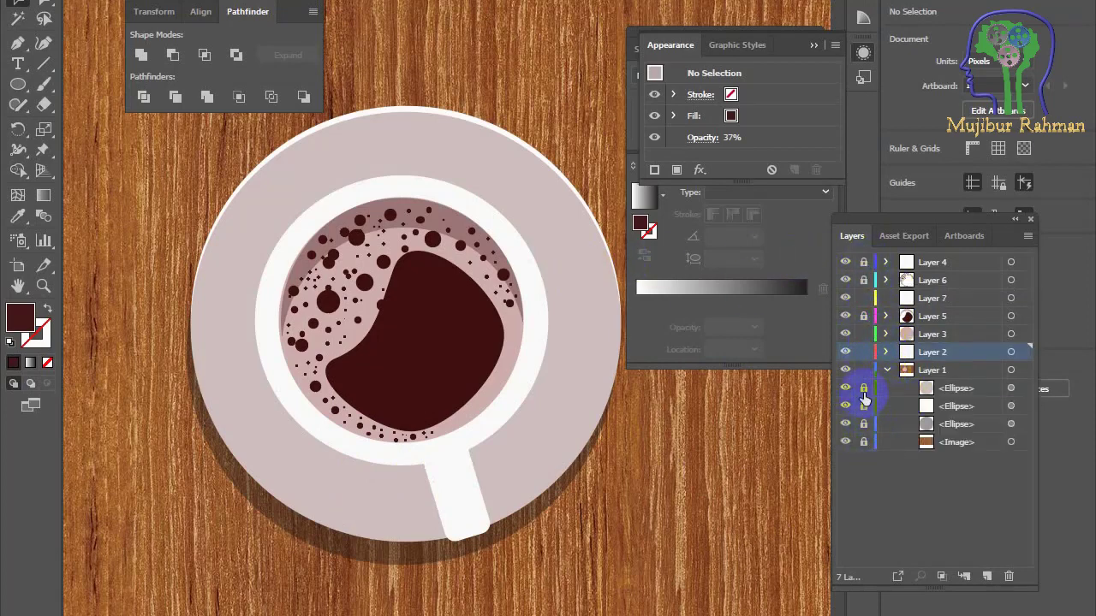
pyautogui.click(863, 405)
pyautogui.click(525, 481)
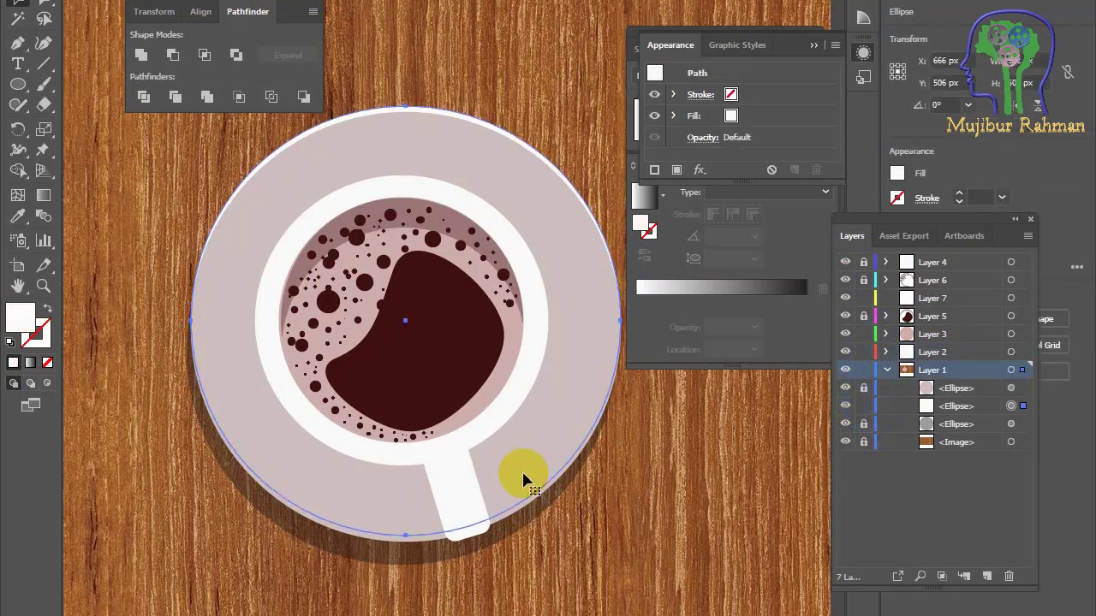
pyautogui.click(370, 447)
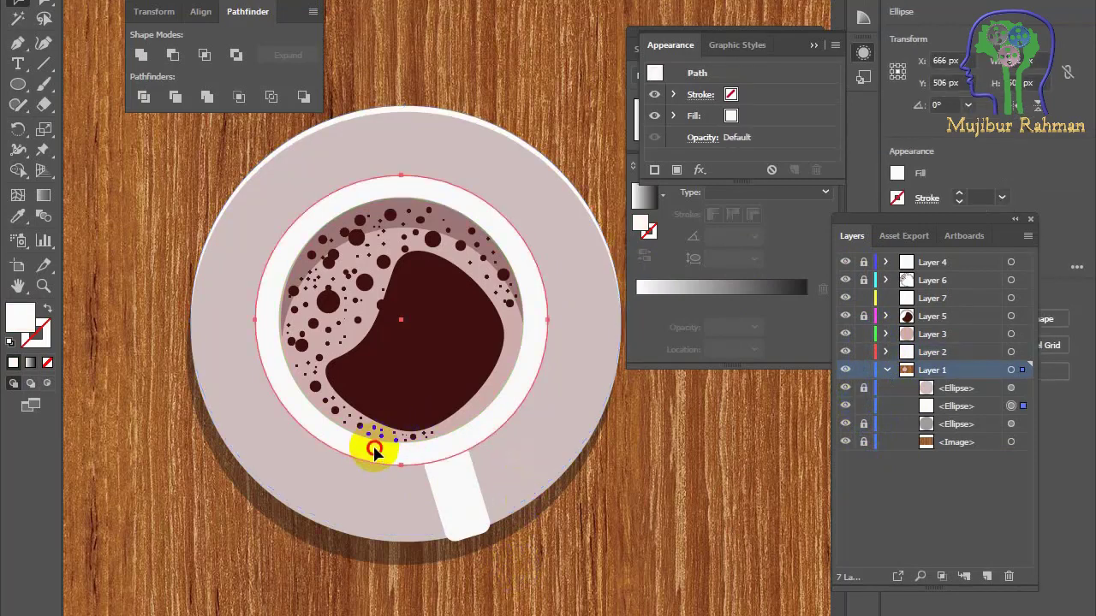
pyautogui.click(864, 371)
# - Duplicate the white cup circle slightly downward to X 657.083, Y 545.438 px, and set the copy's opacity to 42%
pyautogui.moveTo(337, 444)
pyautogui.mouseDown()
pyautogui.moveTo(403, 477)
pyautogui.moveTo(335, 462)
pyautogui.mouseUp()
pyautogui.press('4')
pyautogui.press('2')
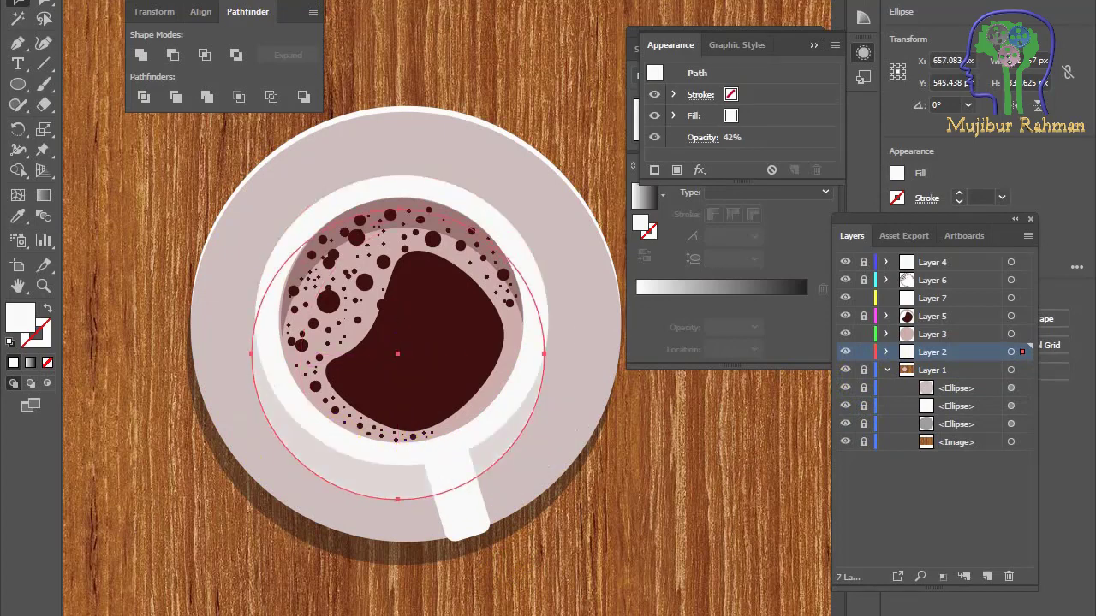
# - Try dark fills on the cup circle's copy, starting with 202727 and then a darker shade
pyautogui.doubleClick(17, 327)
pyautogui.write('202727')
pyautogui.press('Return')
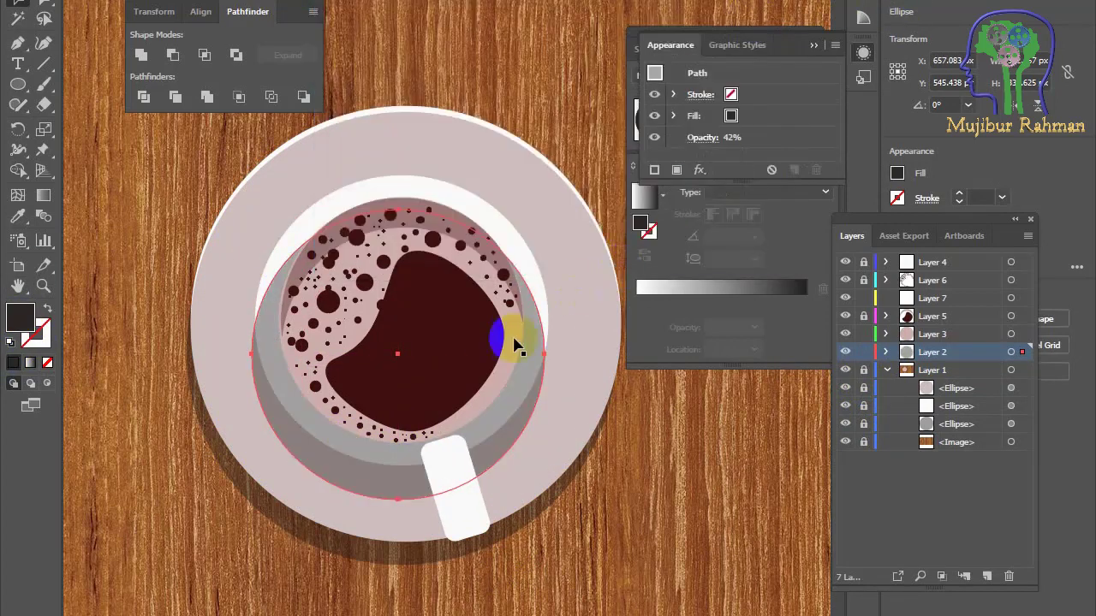
pyautogui.doubleClick(17, 321)
pyautogui.moveTo(362, 190); pyautogui.dragTo(366, 200)
pyautogui.click(727, 12)
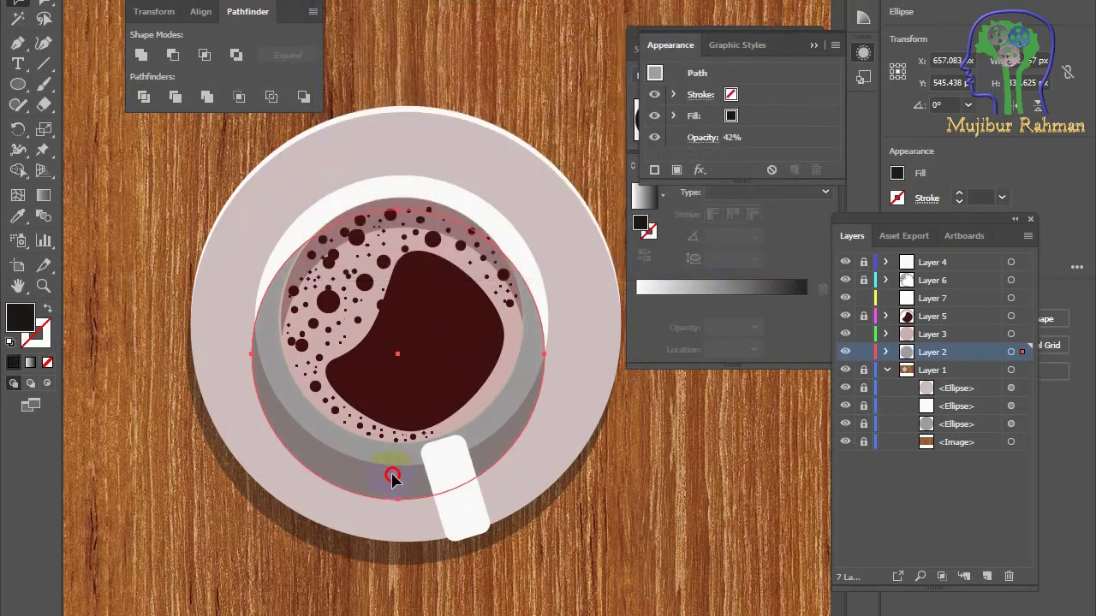
# - Move the shadow circle to X 660.083, Y 540.438 px, fill it with 020202, and set its opacity to 27%
pyautogui.moveTo(391, 474); pyautogui.dragTo(408, 470)
pyautogui.moveTo(389, 471); pyautogui.dragTo(377, 473)
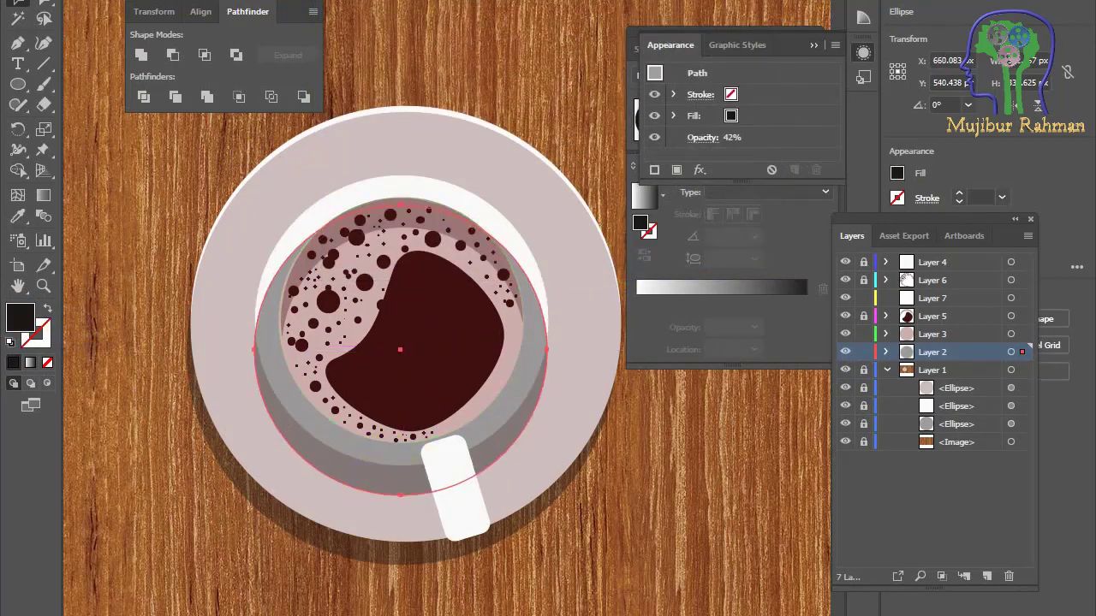
pyautogui.doubleClick(23, 325)
pyautogui.write('020202')
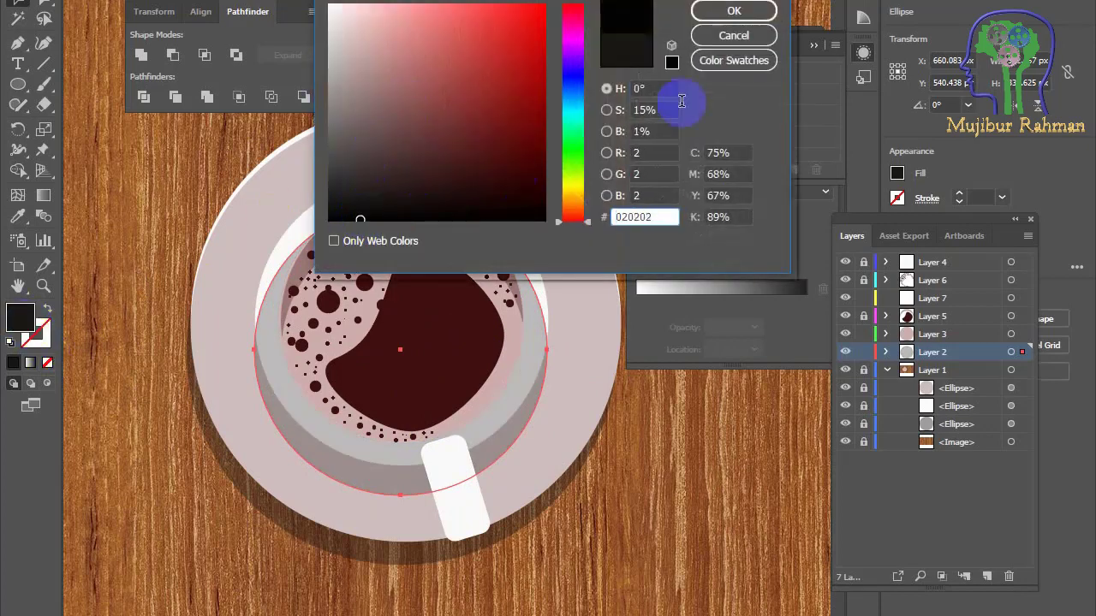
pyautogui.press('Return')
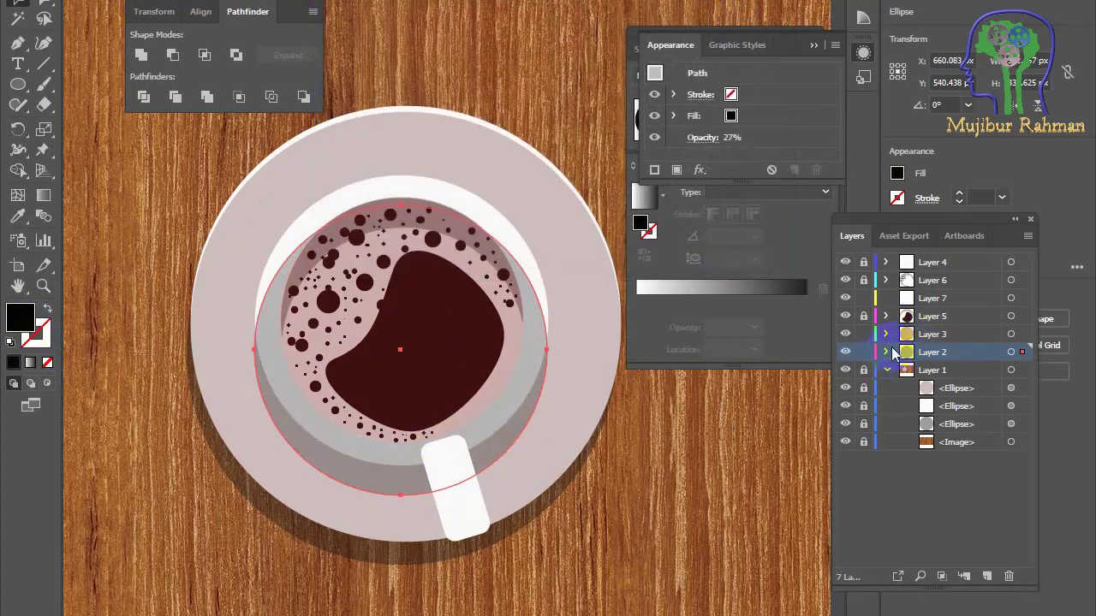
# - Try to change the shadow circle's stacking by moving Layer 2 within the layer order
pyautogui.moveTo(908, 364); pyautogui.dragTo(956, 376)
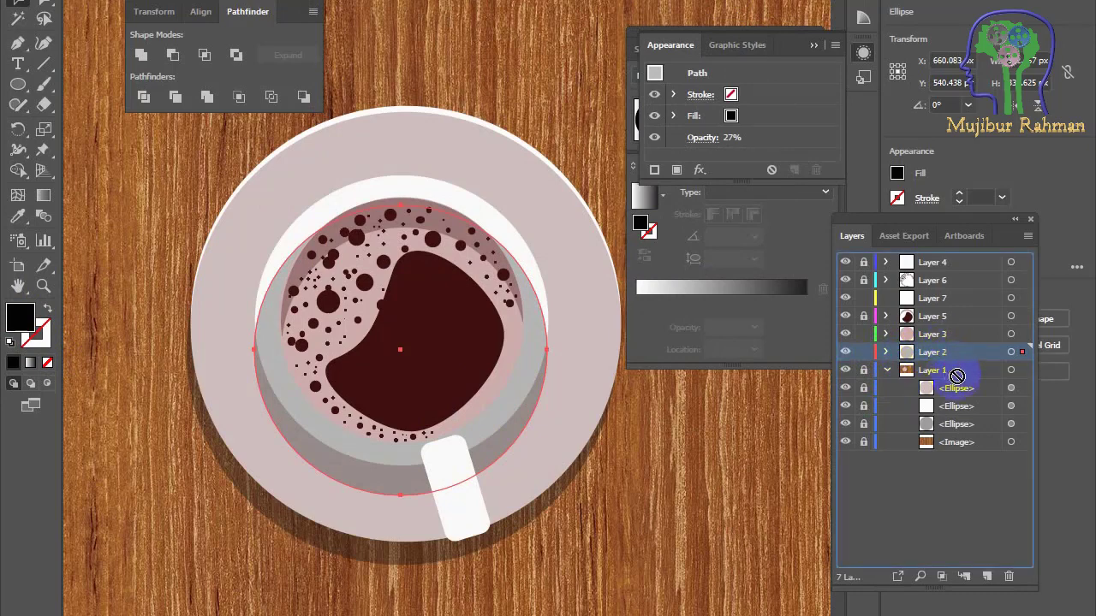
pyautogui.click(420, 183)
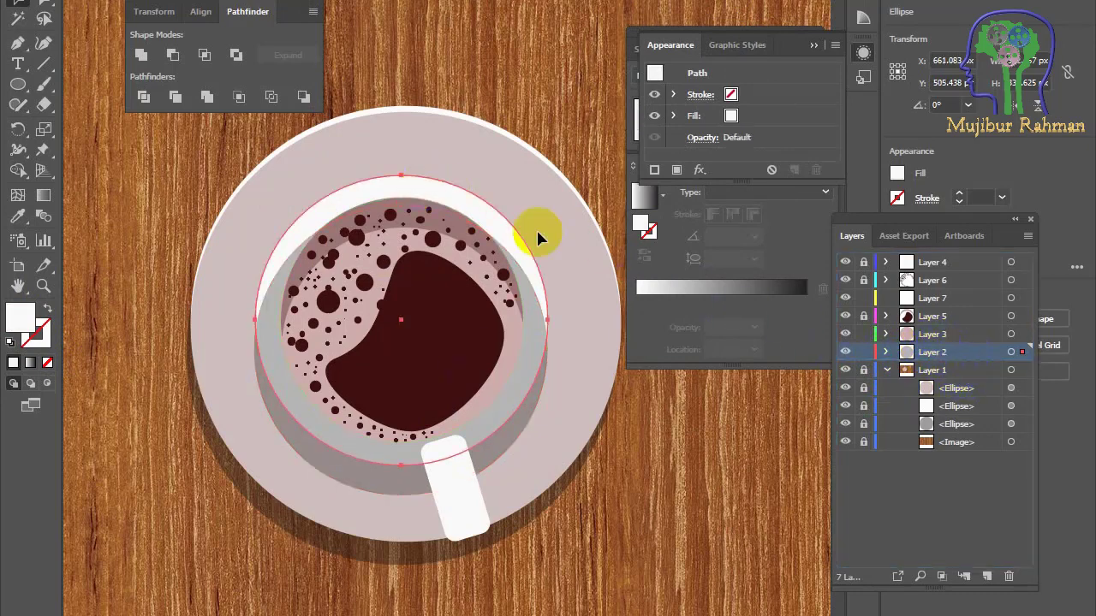
pyautogui.click(337, 468)
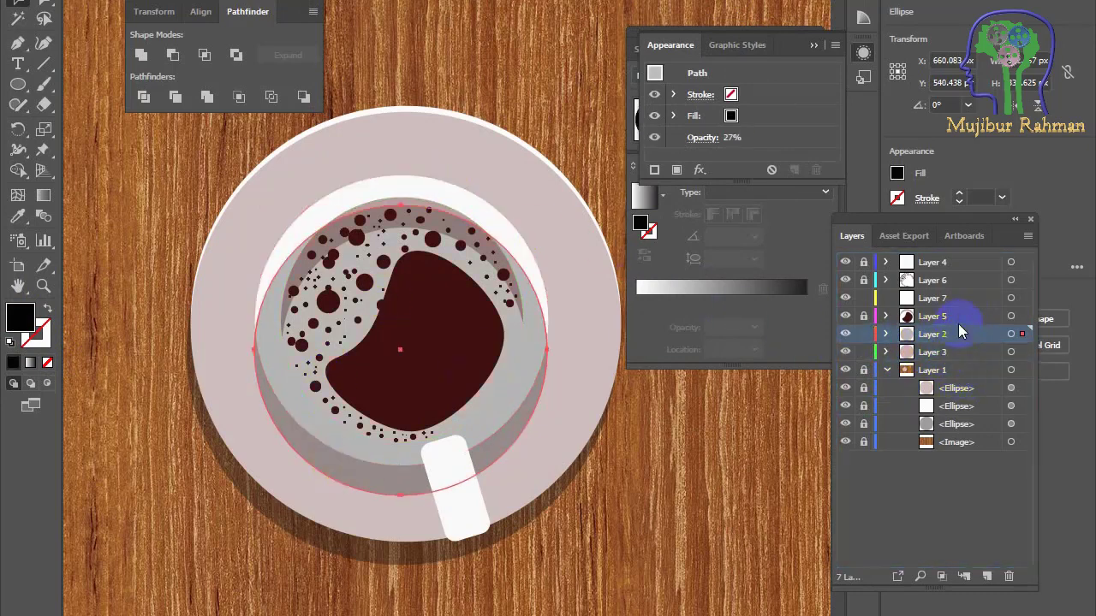
pyautogui.moveTo(968, 357); pyautogui.dragTo(925, 438)
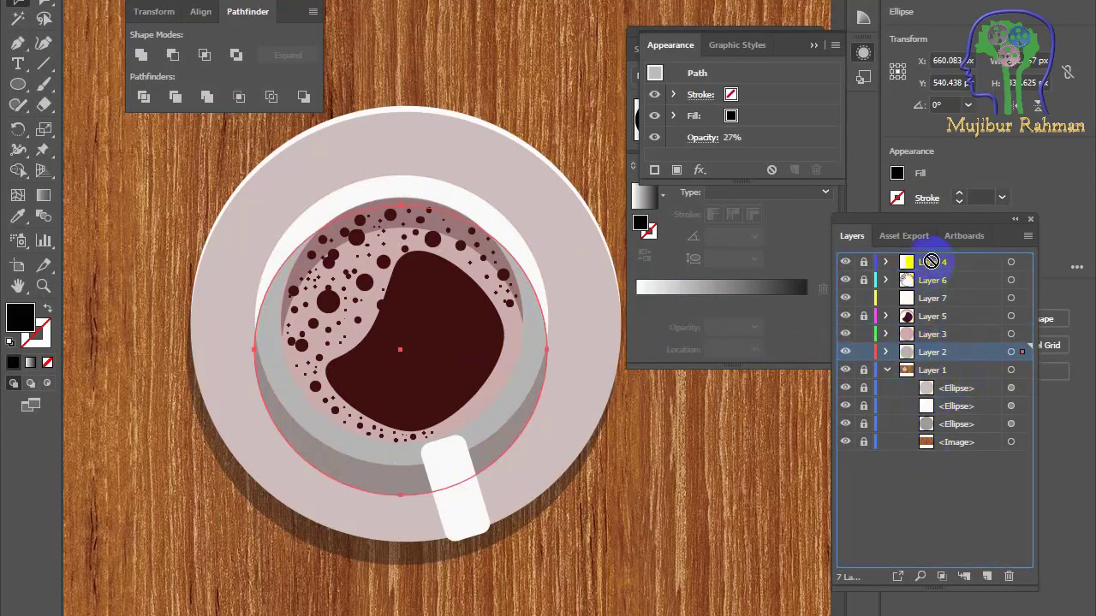
pyautogui.moveTo(932, 261); pyautogui.dragTo(966, 362)
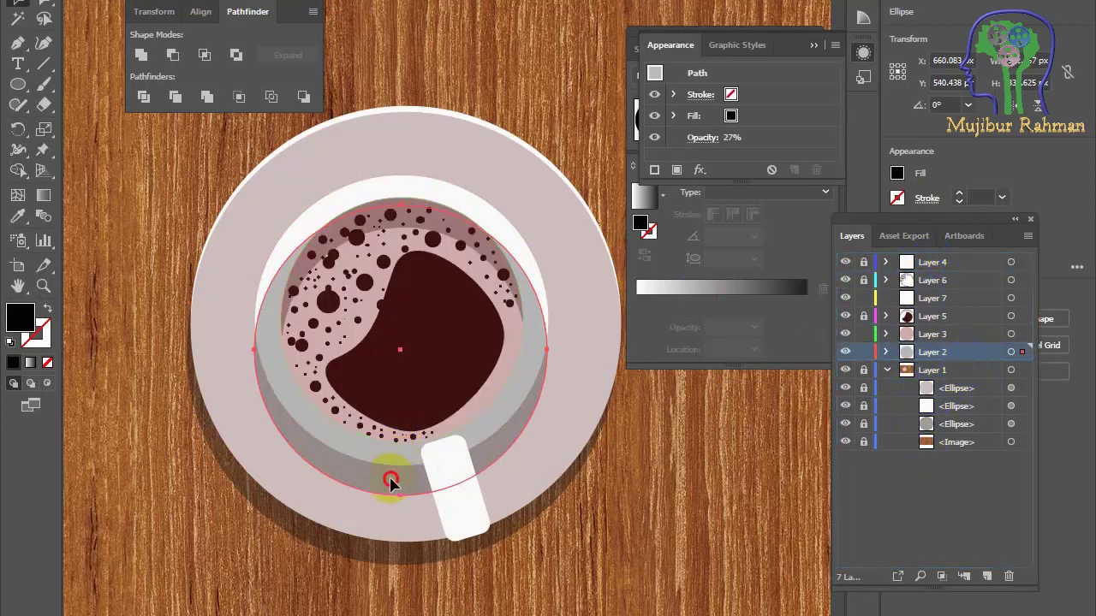
# - Move the dark shadow ellipse beneath the white cup ellipse inside Layer 2
pyautogui.click(472, 210)
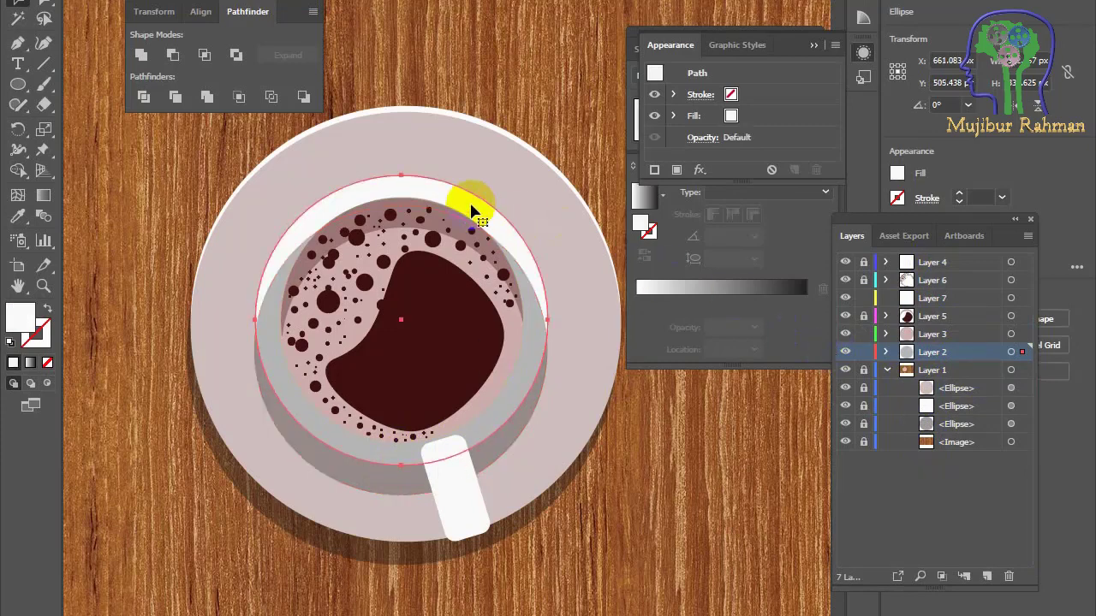
pyautogui.click(888, 353)
pyautogui.click(485, 416)
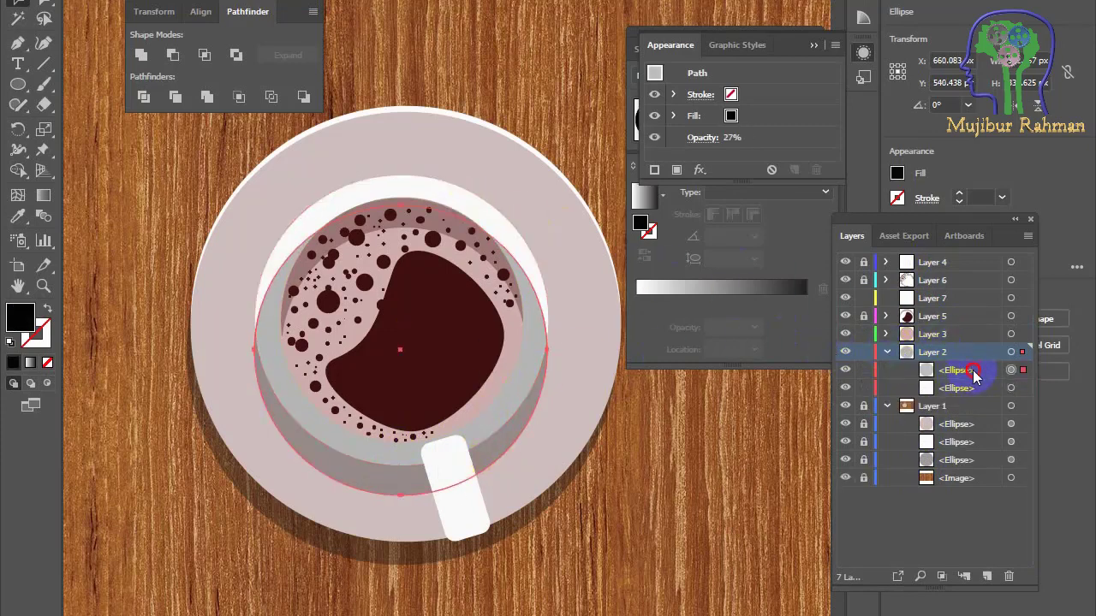
pyautogui.moveTo(975, 377); pyautogui.dragTo(951, 395)
pyautogui.click(251, 347)
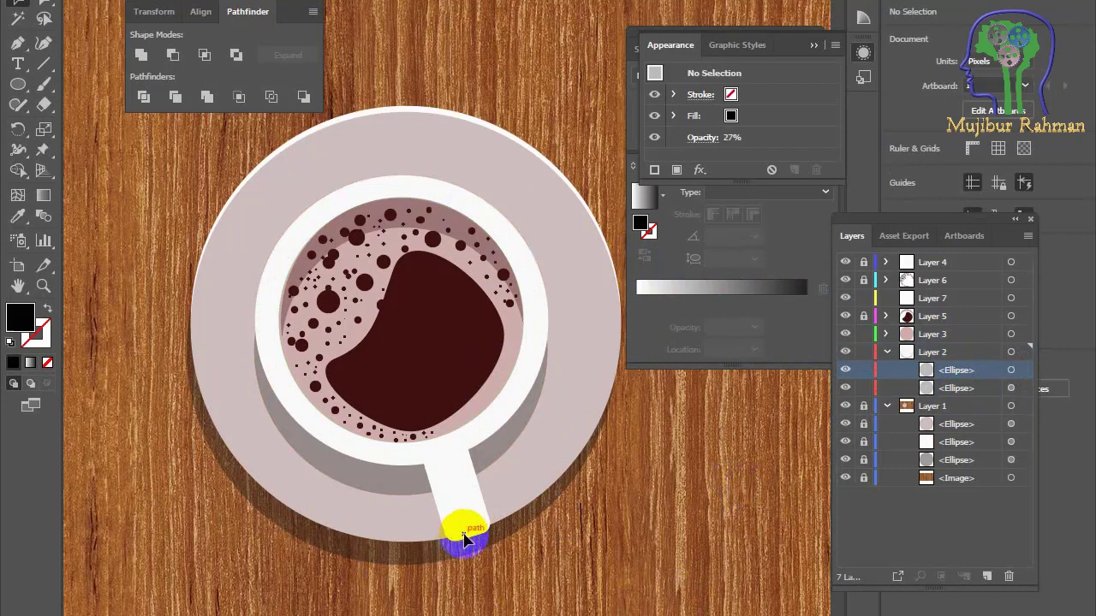
# - Draw a closed black shape with the Pen tool along the lower-left side of the cup handle as its shadow
pyautogui.click(17, 42)
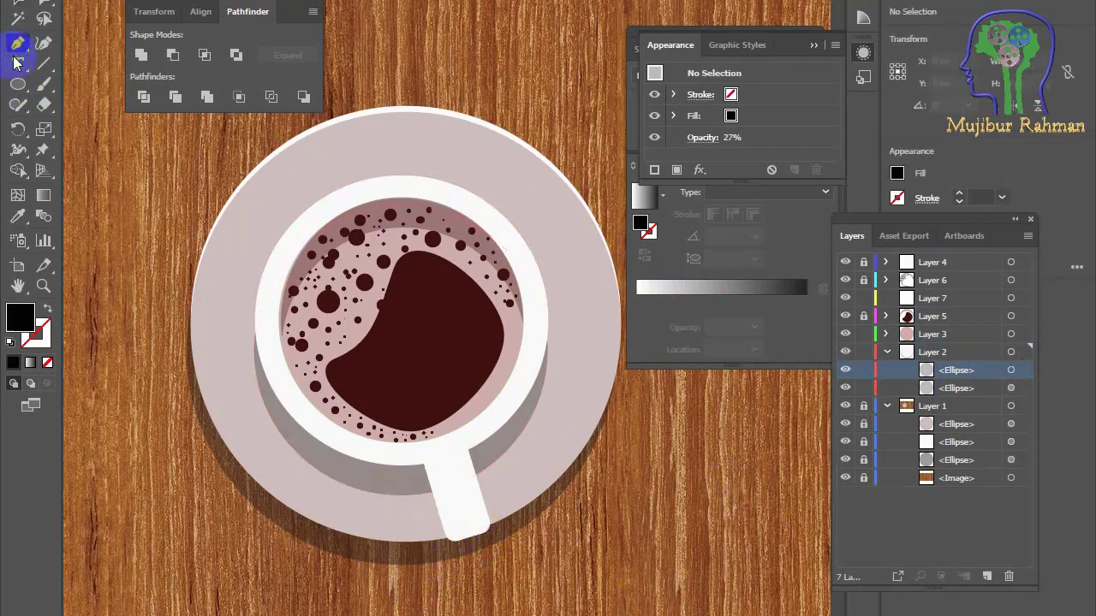
pyautogui.moveTo(383, 497); pyautogui.dragTo(441, 584)
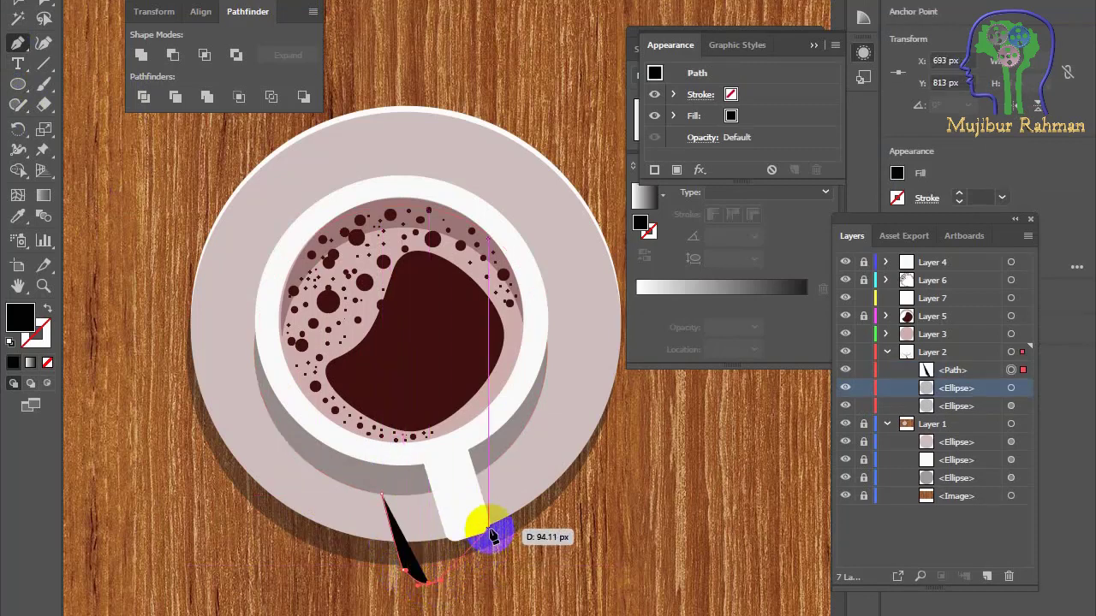
pyautogui.click(489, 528)
pyautogui.click(431, 493)
pyautogui.click(382, 495)
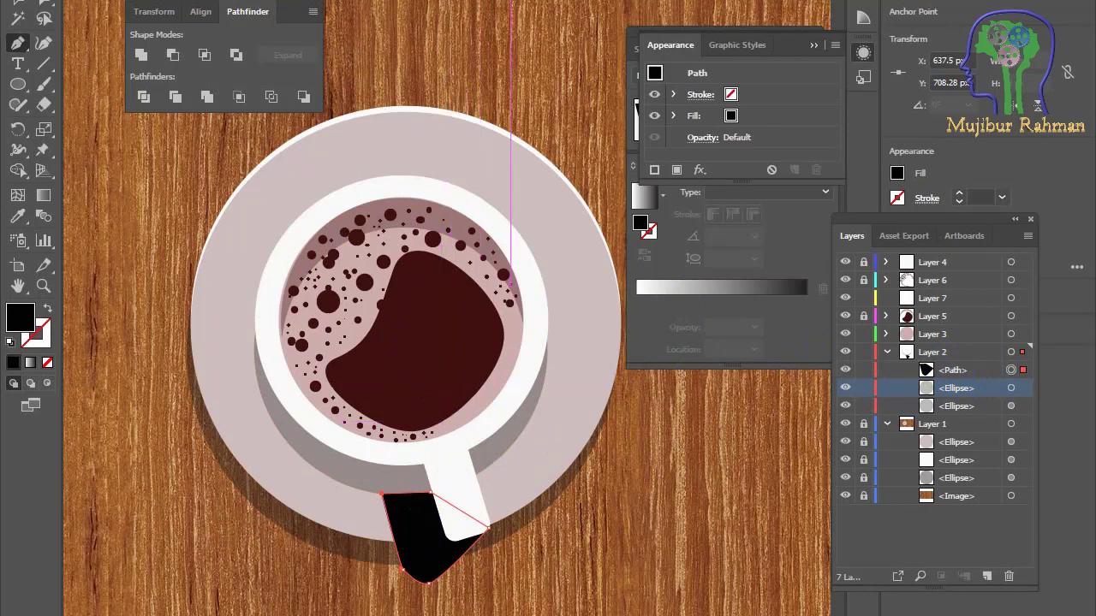
# - Set the opacity of the black handle shadow shape to 27%
pyautogui.press('v')
pyautogui.click(445, 502)
pyautogui.press('2')
pyautogui.press('7')
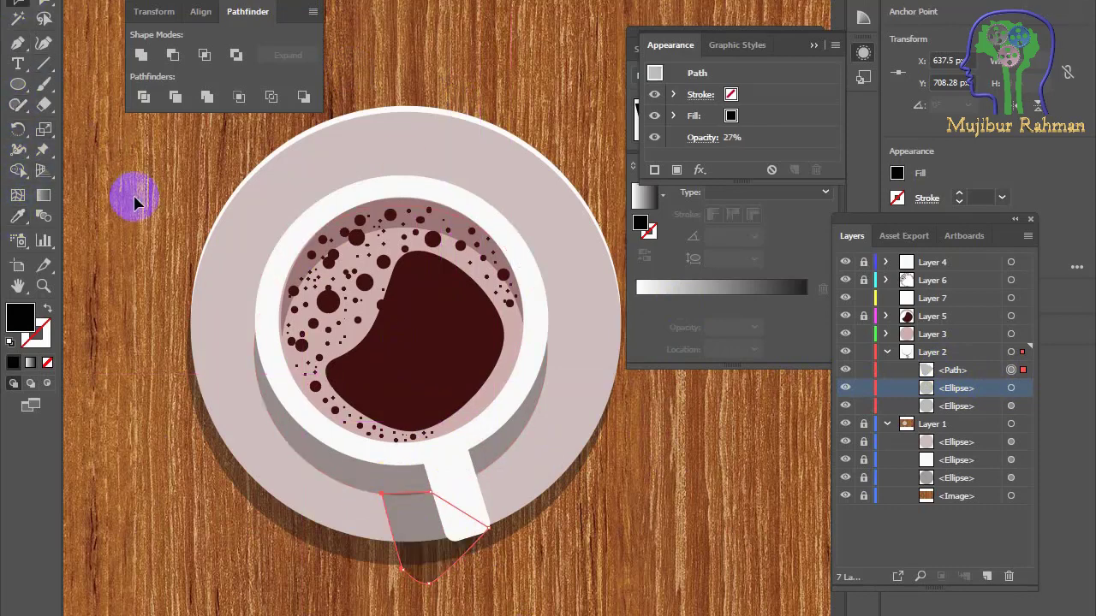
# - Unite the handle shadow shape with the cup's shadow ellipse into a single path
pyautogui.press('a')
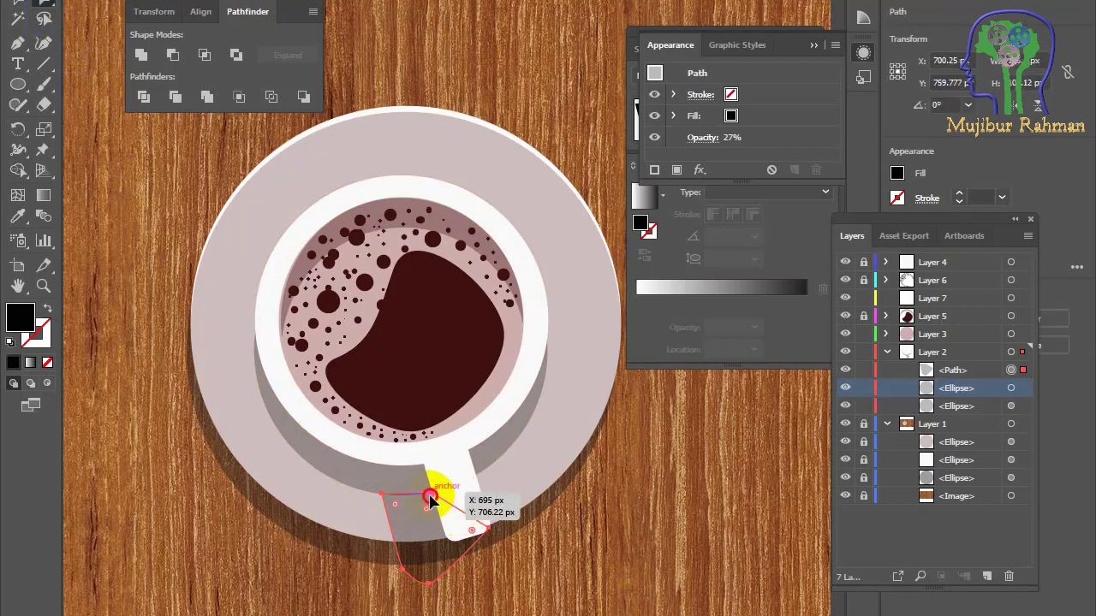
pyautogui.moveTo(430, 498); pyautogui.dragTo(430, 501)
pyautogui.hotkey('ctrl', 'z')
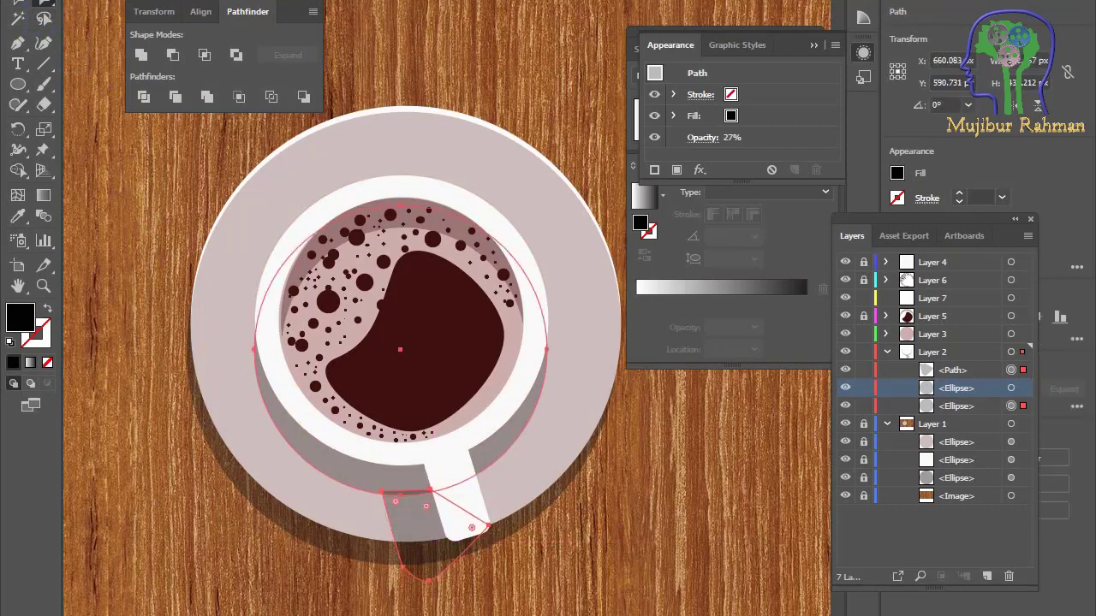
pyautogui.click(142, 55)
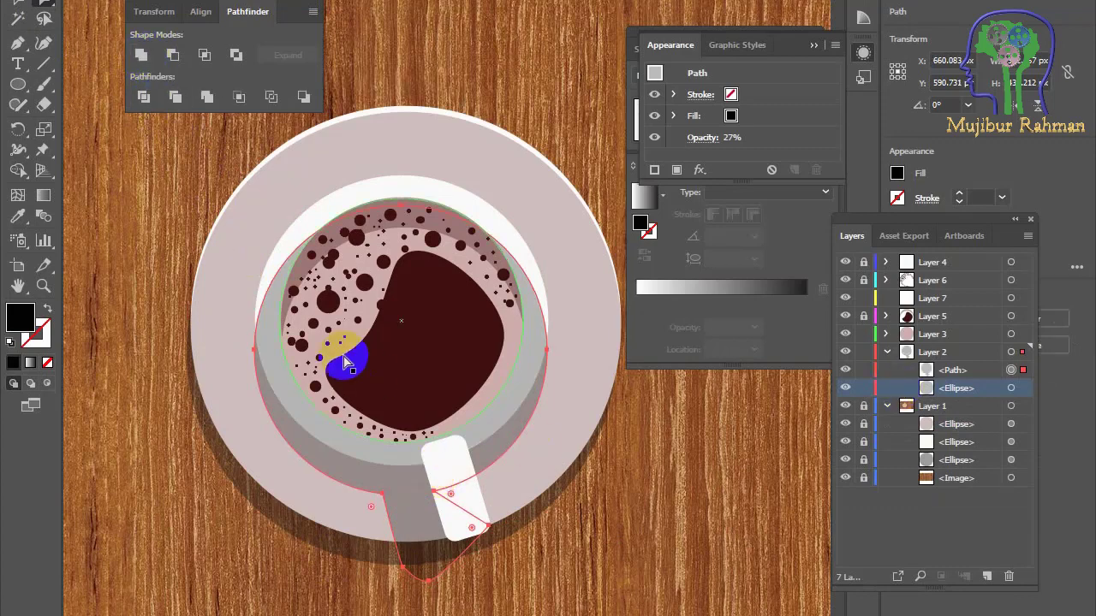
# - Move the united shadow path beneath the cup ellipse inside Layer 2, and deselect it
pyautogui.click(17, 5)
pyautogui.click(211, 167)
pyautogui.click(483, 442)
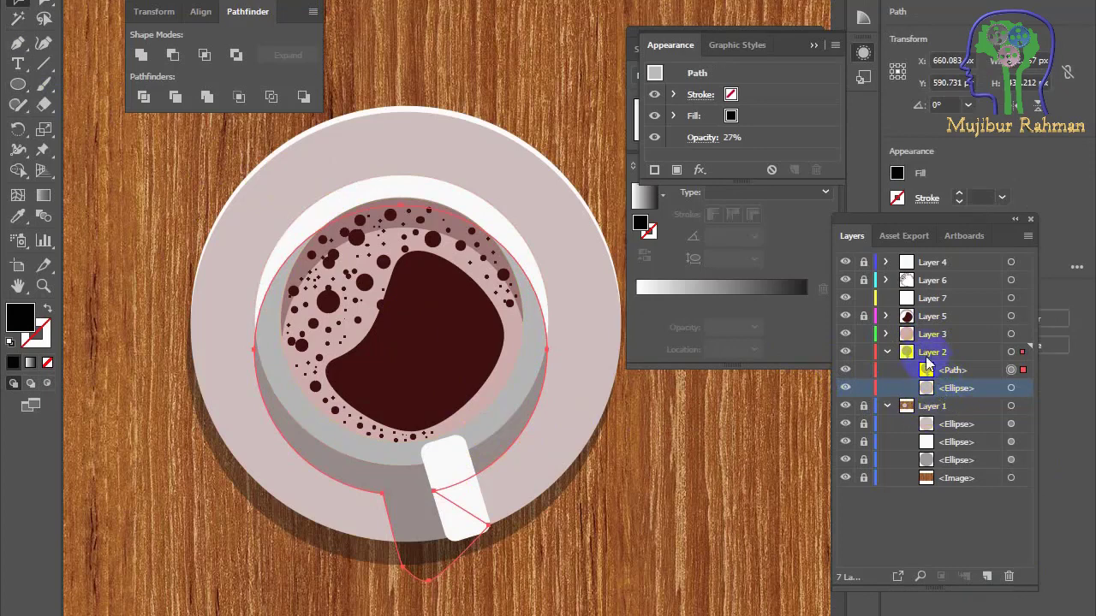
pyautogui.moveTo(946, 375); pyautogui.dragTo(909, 391)
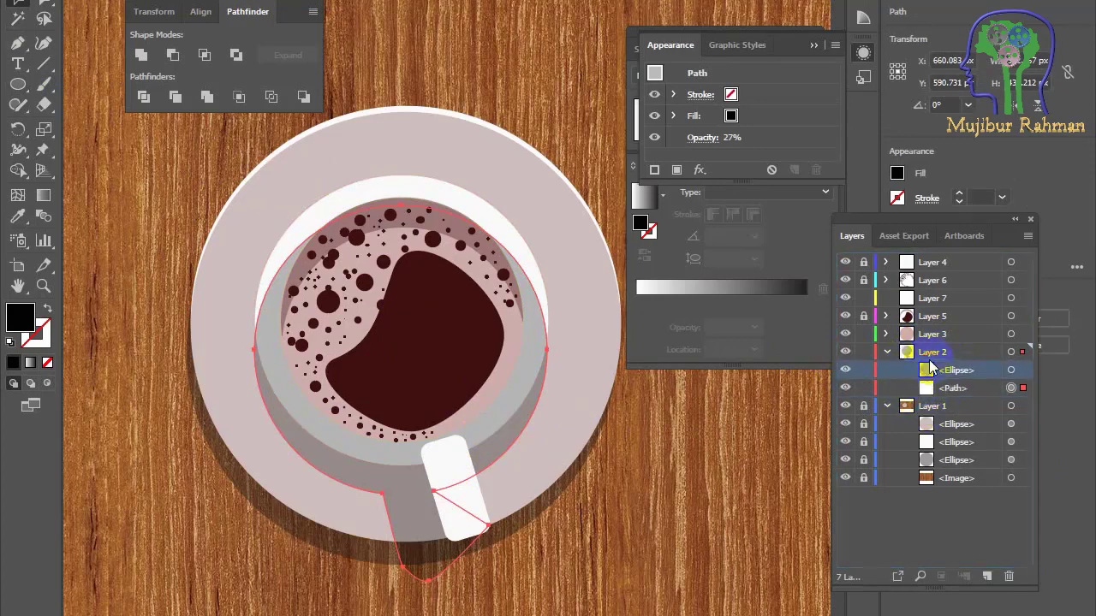
pyautogui.click(704, 420)
pyautogui.scroll(-1, 589, 582)
pyautogui.scroll(2, 589, 584)
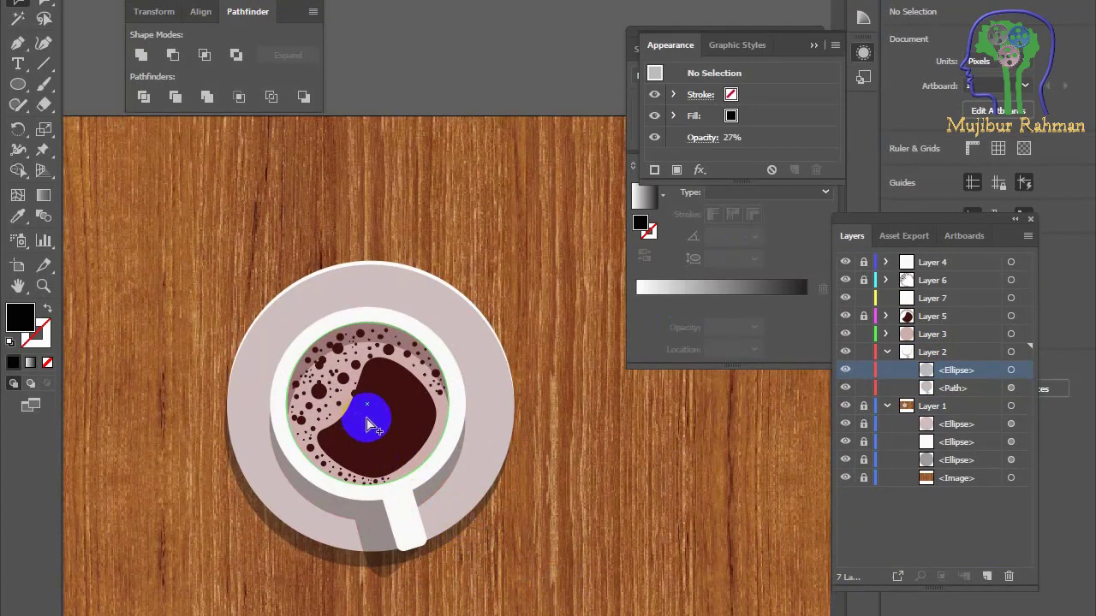
# - Draw a closed irregular foam patch with the Pen tool on a new layer, over the lower middle of the dark coffee
pyautogui.scroll(3, 366, 420)
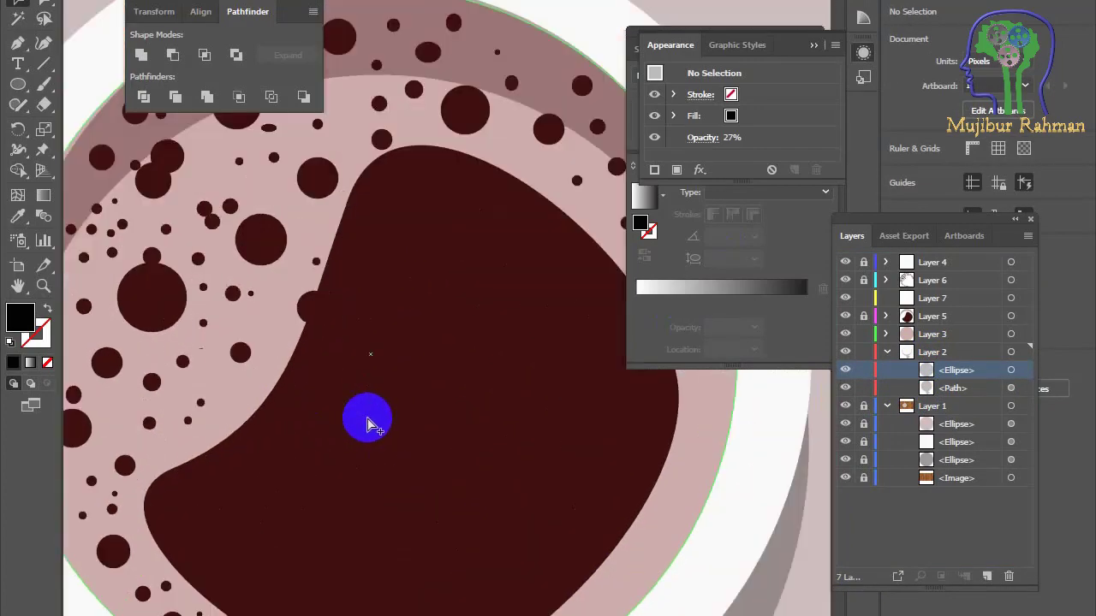
pyautogui.click(17, 44)
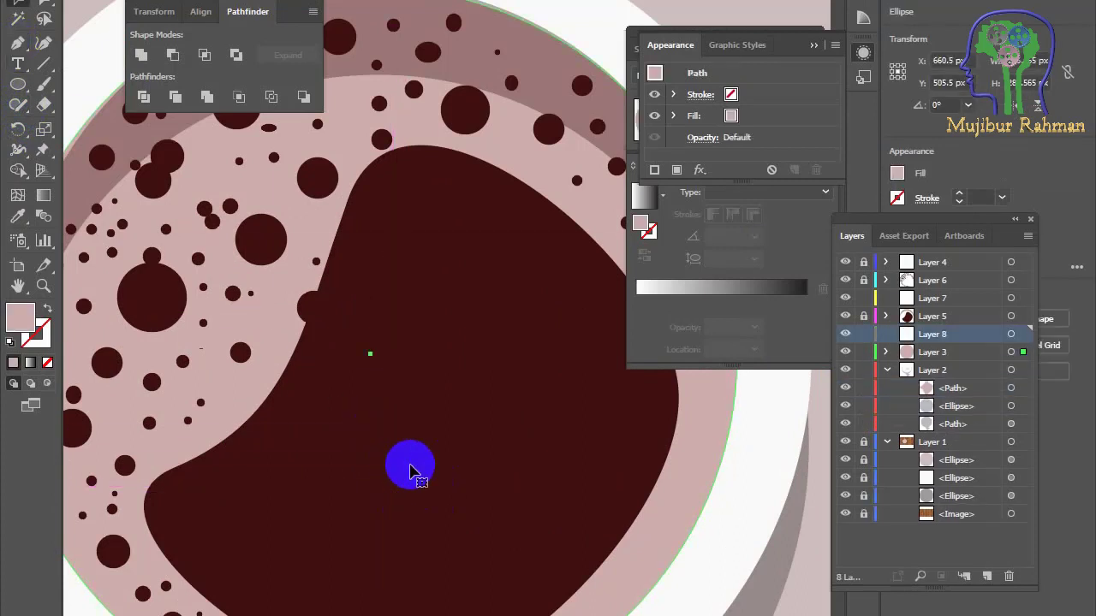
pyautogui.click(15, 43)
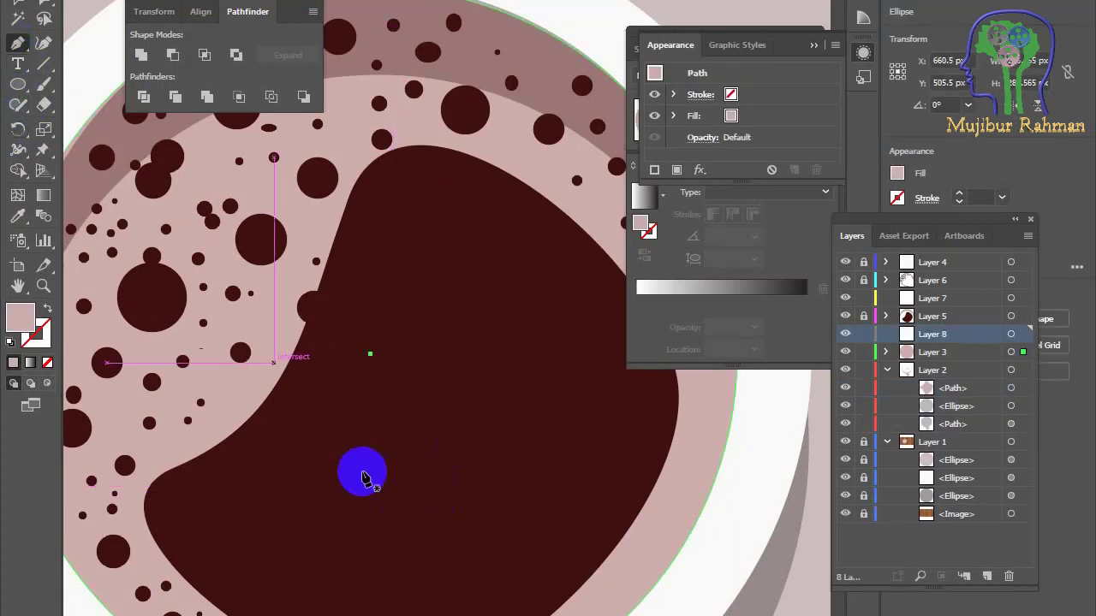
pyautogui.click(369, 497)
pyautogui.moveTo(382, 465); pyautogui.dragTo(431, 436)
pyautogui.click(423, 474)
pyautogui.moveTo(438, 417); pyautogui.dragTo(484, 399)
pyautogui.moveTo(545, 431); pyautogui.dragTo(553, 489)
pyautogui.moveTo(528, 548); pyautogui.dragTo(506, 560)
pyautogui.moveTo(428, 578); pyautogui.dragTo(413, 567)
pyautogui.click(390, 537)
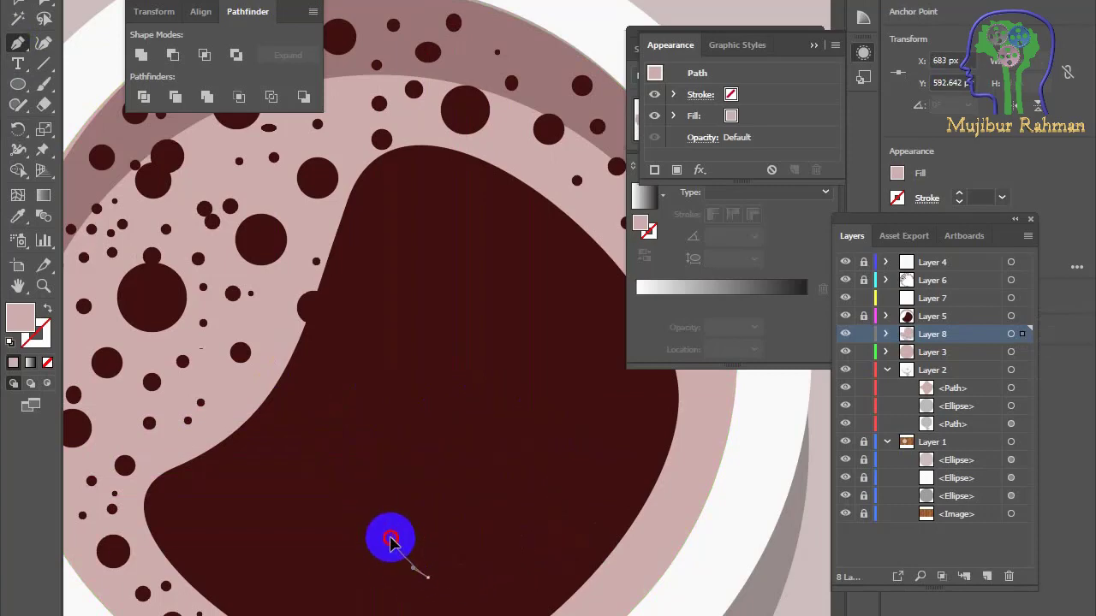
pyautogui.click(369, 496)
# - Fill the foam patch with B78383 and shift it up to Y 548.622 px
pyautogui.click(17, 5)
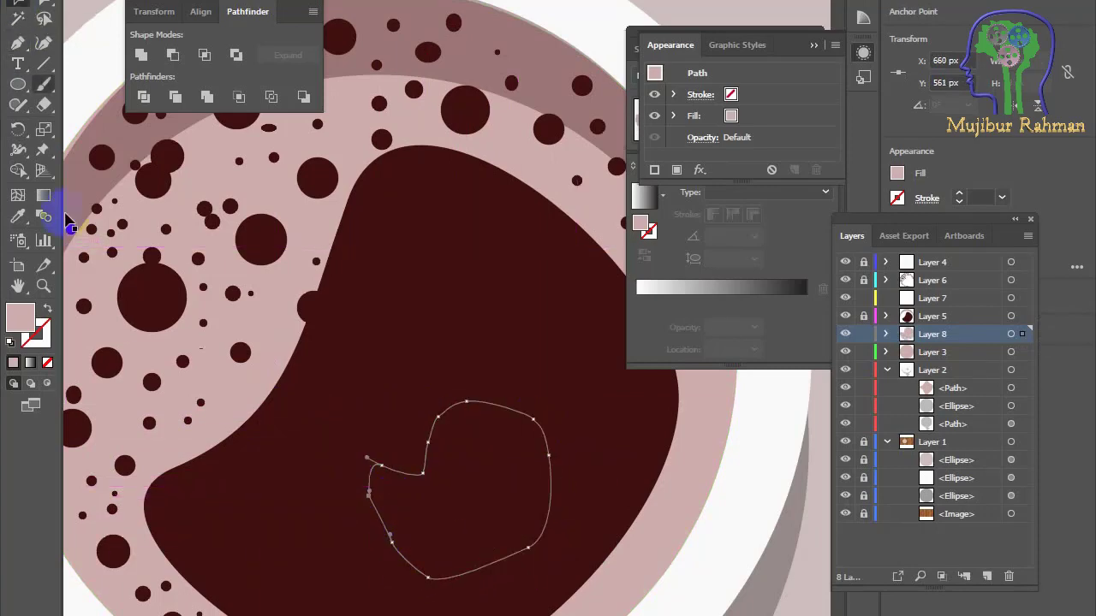
pyautogui.click(374, 447)
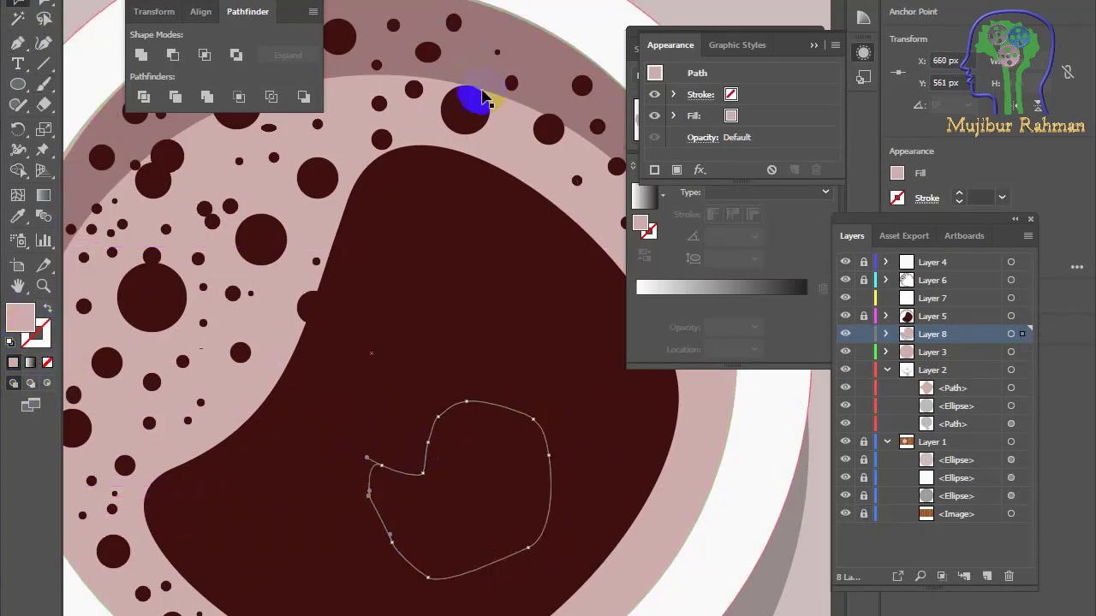
pyautogui.click(462, 494)
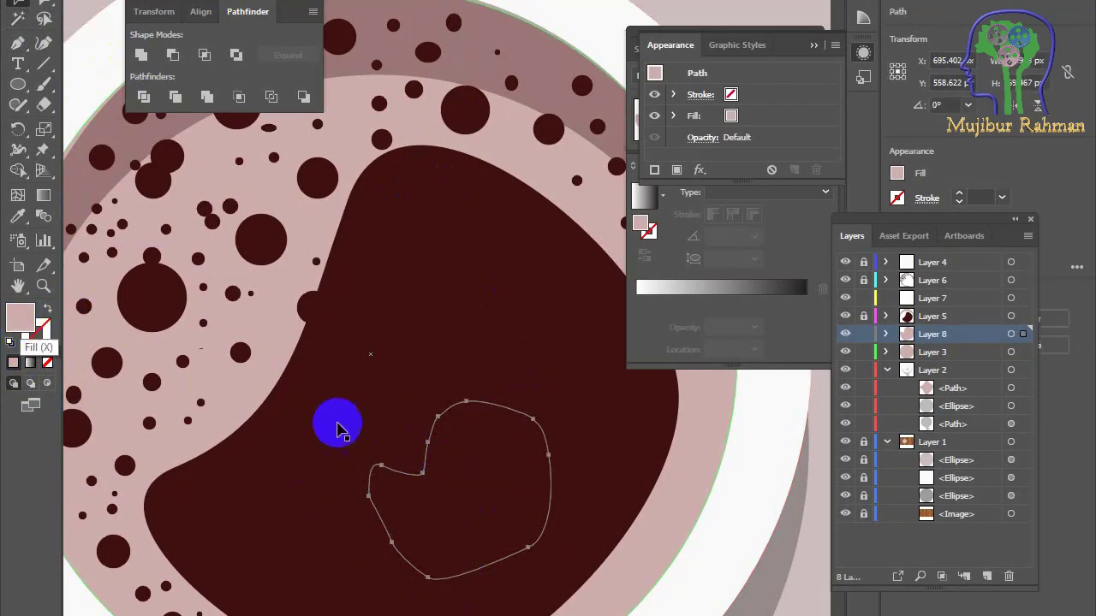
pyautogui.moveTo(466, 438); pyautogui.dragTo(472, 418)
pyautogui.doubleClick(21, 319)
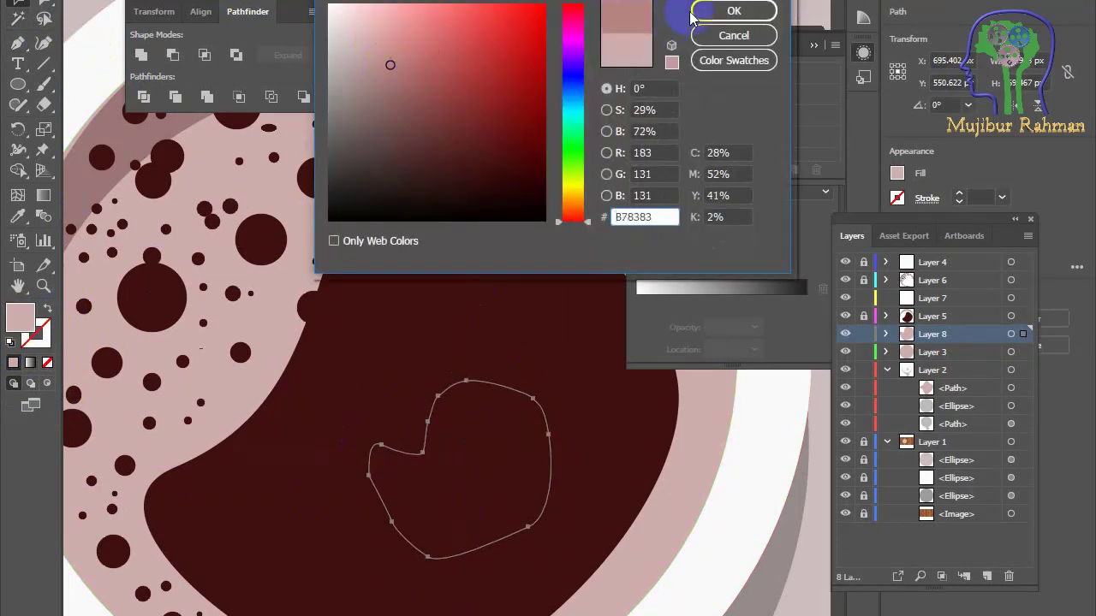
pyautogui.click(694, 12)
pyautogui.moveTo(460, 492); pyautogui.dragTo(460, 483)
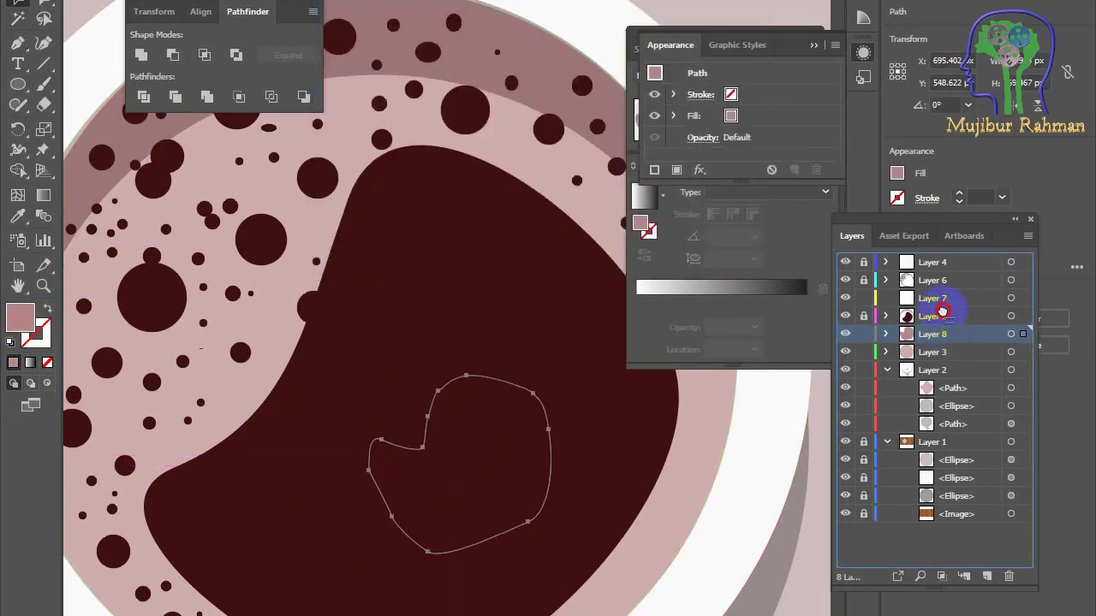
# - Move Layer 8 above Layer 6 and match the patch's fill to the light pink foam using the Eyedropper
pyautogui.moveTo(950, 272); pyautogui.dragTo(947, 271)
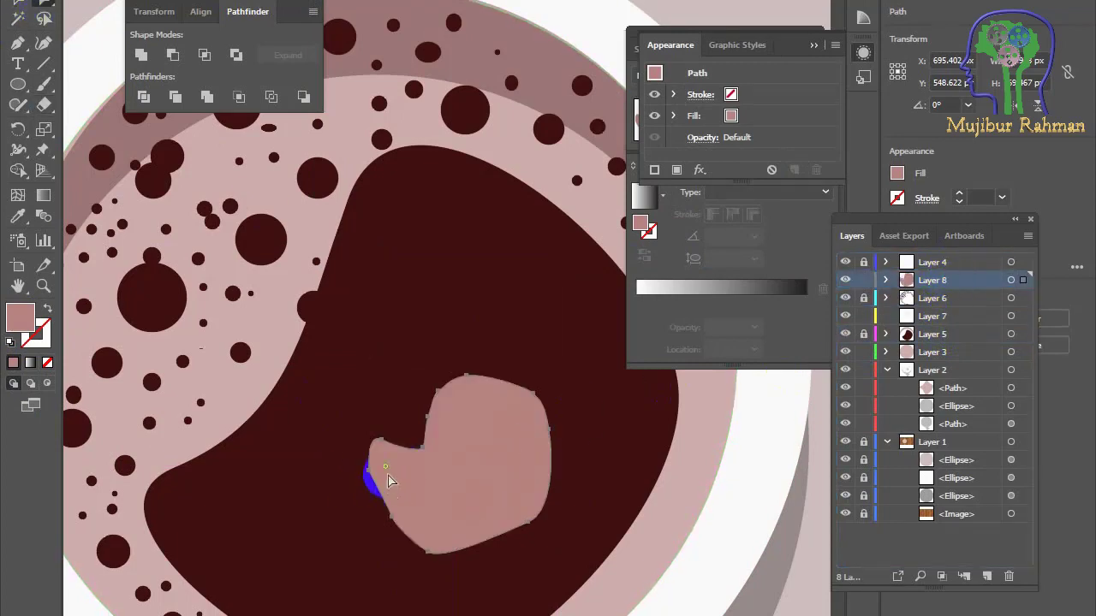
pyautogui.click(19, 219)
pyautogui.click(256, 319)
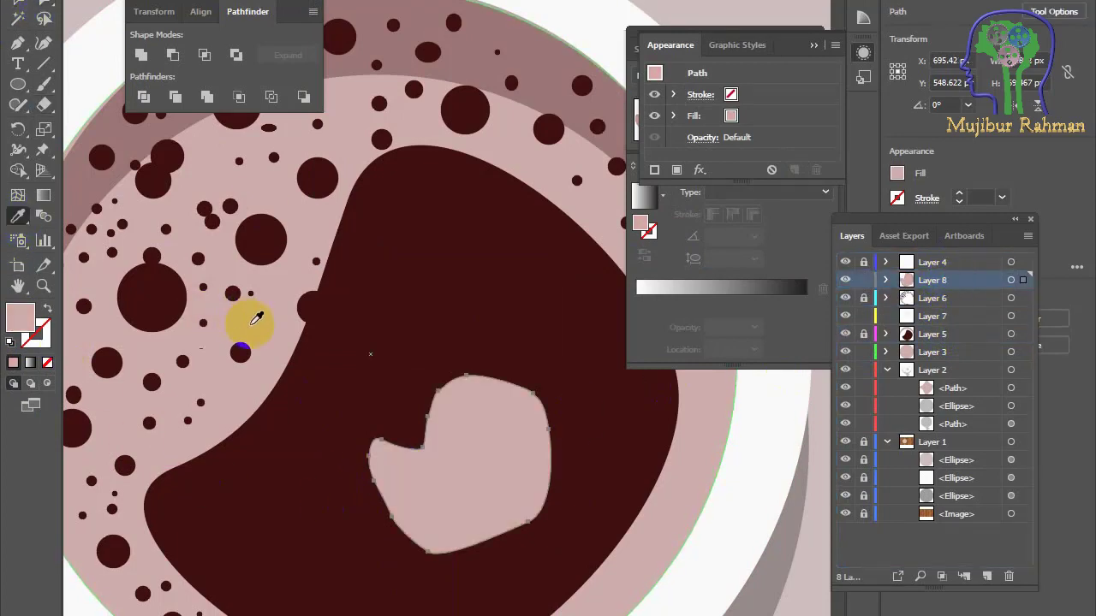
# - Draw a small circle in the upper part of the foam patch and fill it with the dark brown sampled from a bubble
pyautogui.click(17, 89)
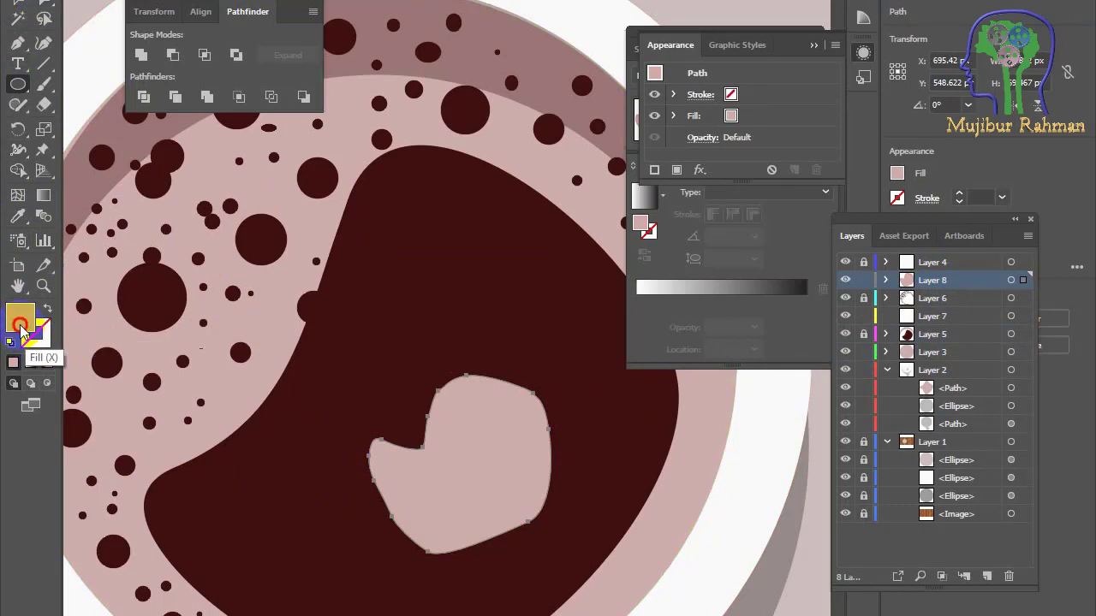
pyautogui.click(18, 84)
pyautogui.moveTo(468, 429); pyautogui.dragTo(504, 465)
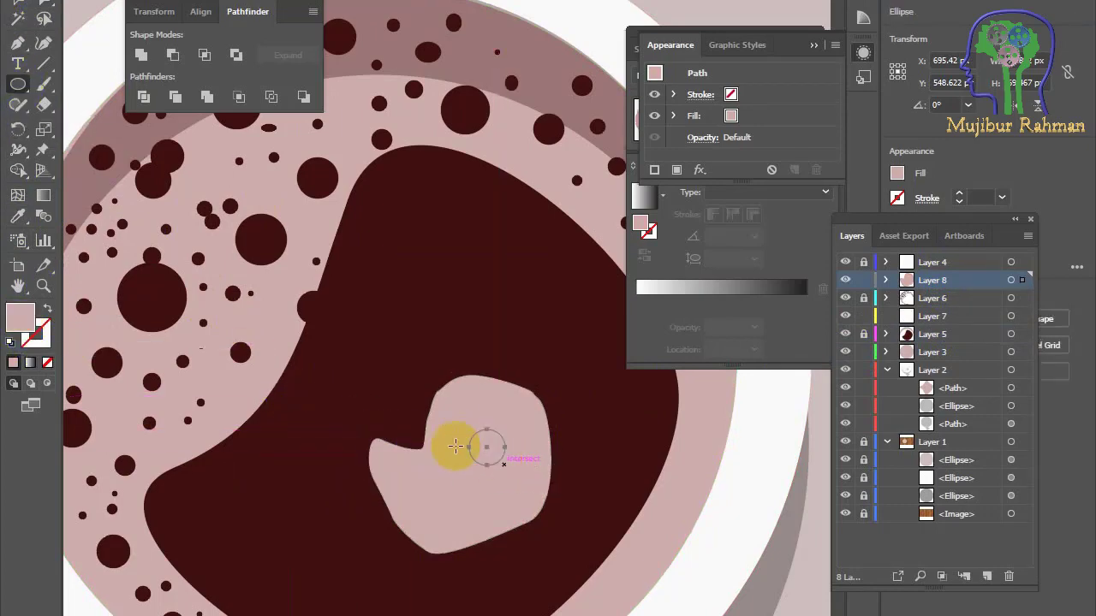
pyautogui.click(23, 217)
pyautogui.click(141, 287)
pyautogui.click(16, 84)
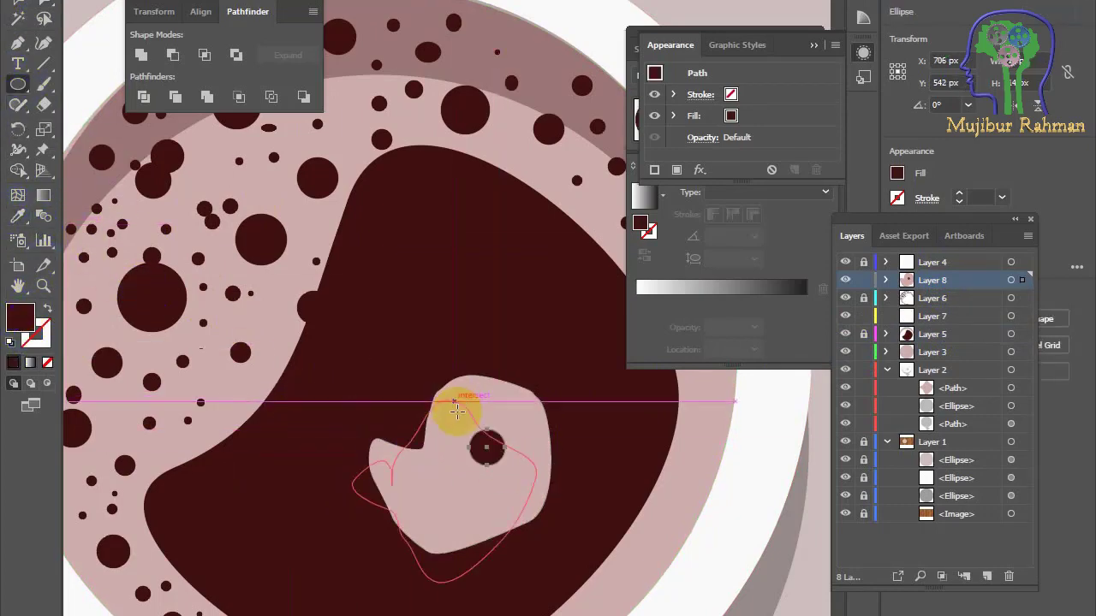
# - Scatter more dark brown bubble circles of various small sizes across the foam patch, and clear the selection
pyautogui.moveTo(405, 466); pyautogui.dragTo(438, 491)
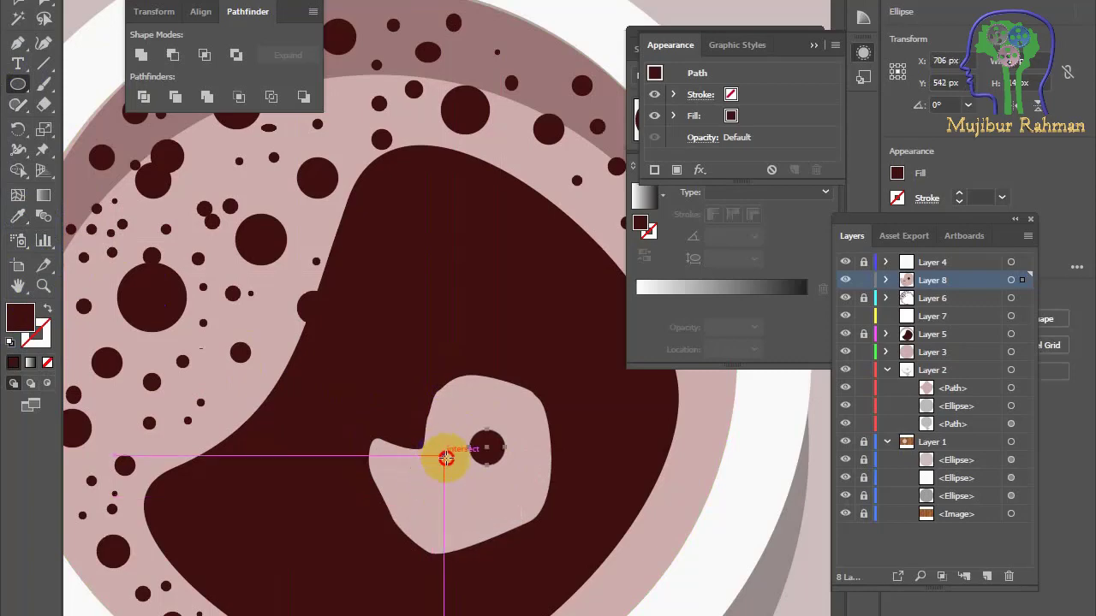
pyautogui.moveTo(442, 450)
pyautogui.mouseDown()
pyautogui.moveTo(466, 472)
pyautogui.moveTo(433, 486)
pyautogui.moveTo(460, 486)
pyautogui.moveTo(410, 509)
pyautogui.moveTo(421, 512)
pyautogui.mouseUp()
pyautogui.scroll(2, 458, 494)
pyautogui.moveTo(478, 489); pyautogui.dragTo(508, 515)
pyautogui.moveTo(533, 476); pyautogui.dragTo(540, 476)
pyautogui.moveTo(539, 496)
pyautogui.mouseDown()
pyautogui.moveTo(565, 523)
pyautogui.moveTo(540, 553)
pyautogui.mouseUp()
pyautogui.moveTo(467, 548)
pyautogui.mouseDown()
pyautogui.moveTo(492, 576)
pyautogui.moveTo(473, 543)
pyautogui.mouseUp()
pyautogui.moveTo(482, 276); pyautogui.dragTo(530, 322)
pyautogui.moveTo(585, 343); pyautogui.dragTo(616, 378)
pyautogui.hotkey('ctrl', 'z')
pyautogui.moveTo(314, 430); pyautogui.dragTo(344, 461)
pyautogui.scroll(-4, 402, 471)
pyautogui.scroll(1, 405, 475)
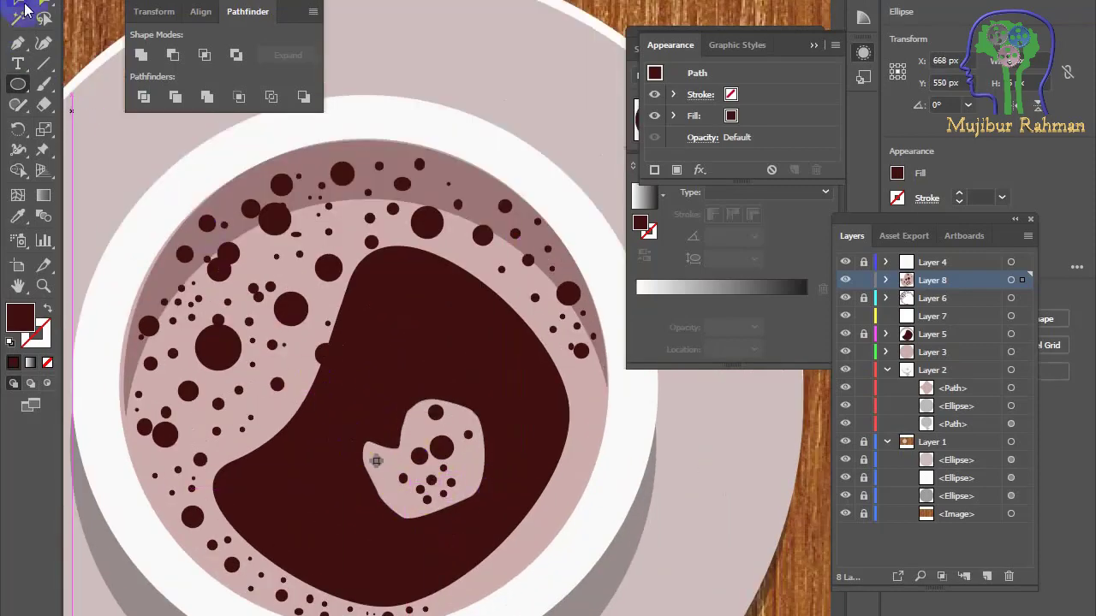
pyautogui.click(620, 10)
# - Export the artwork as a JPEG named Untitled-1 in RGB with quality 10 and High (300 ppi) resolution
pyautogui.scroll(-3, 679, 543)
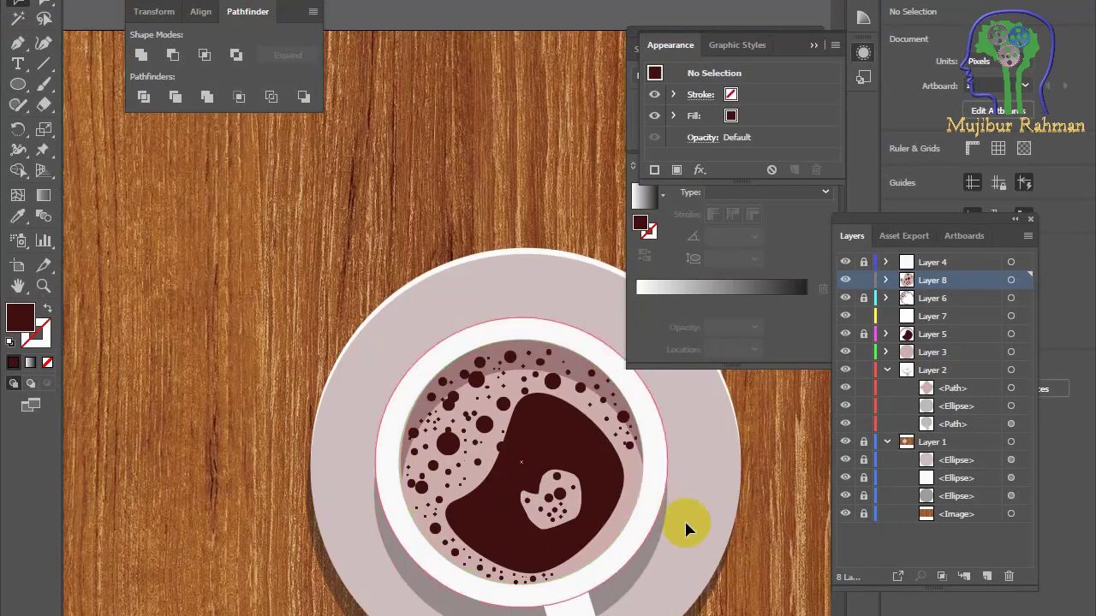
pyautogui.scroll(2, 624, 460)
pyautogui.moveTo(791, 43); pyautogui.dragTo(808, 615)
pyautogui.click(823, 451)
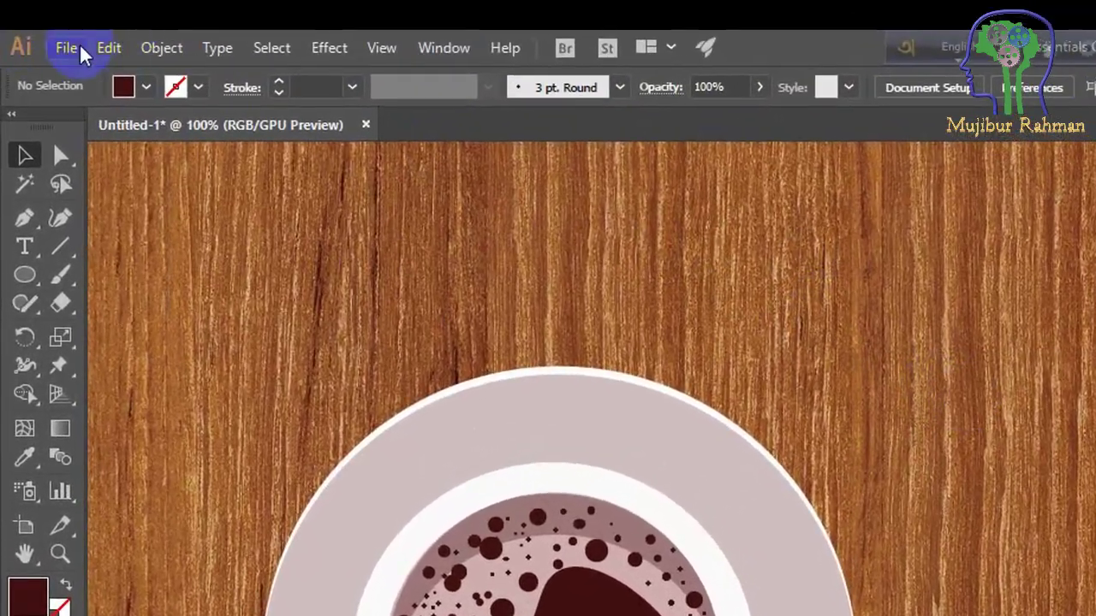
pyautogui.click(79, 43)
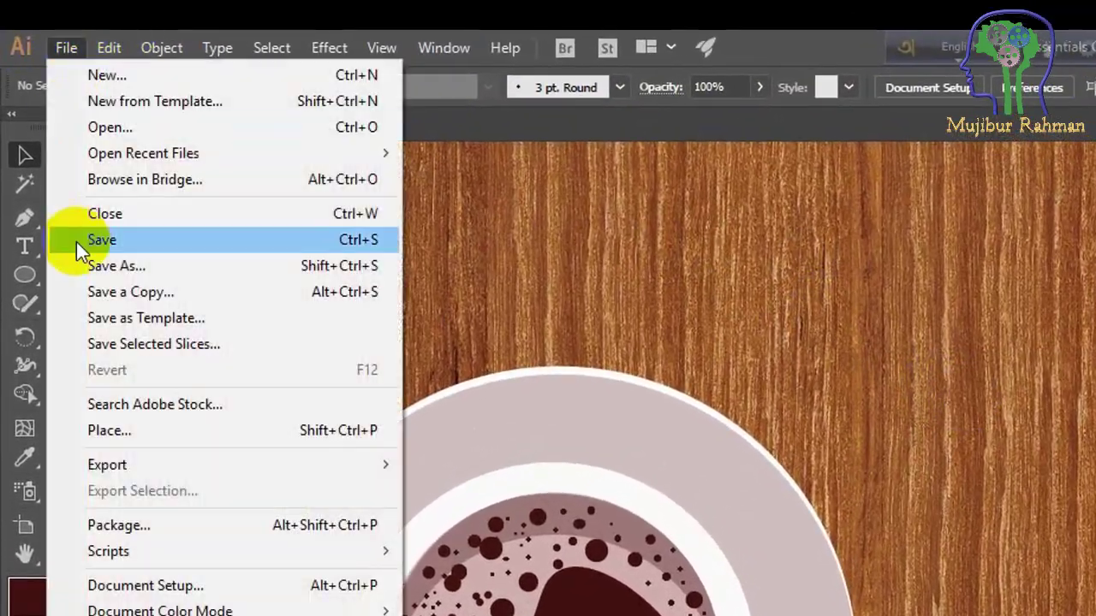
pyautogui.moveTo(129, 465)
pyautogui.click(475, 467)
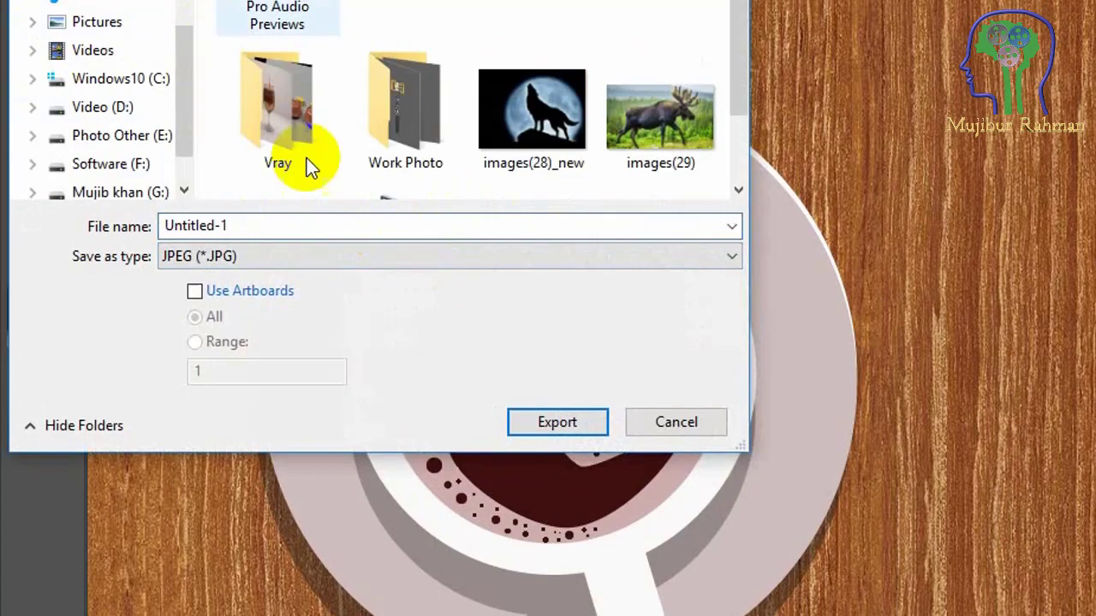
pyautogui.click(340, 232)
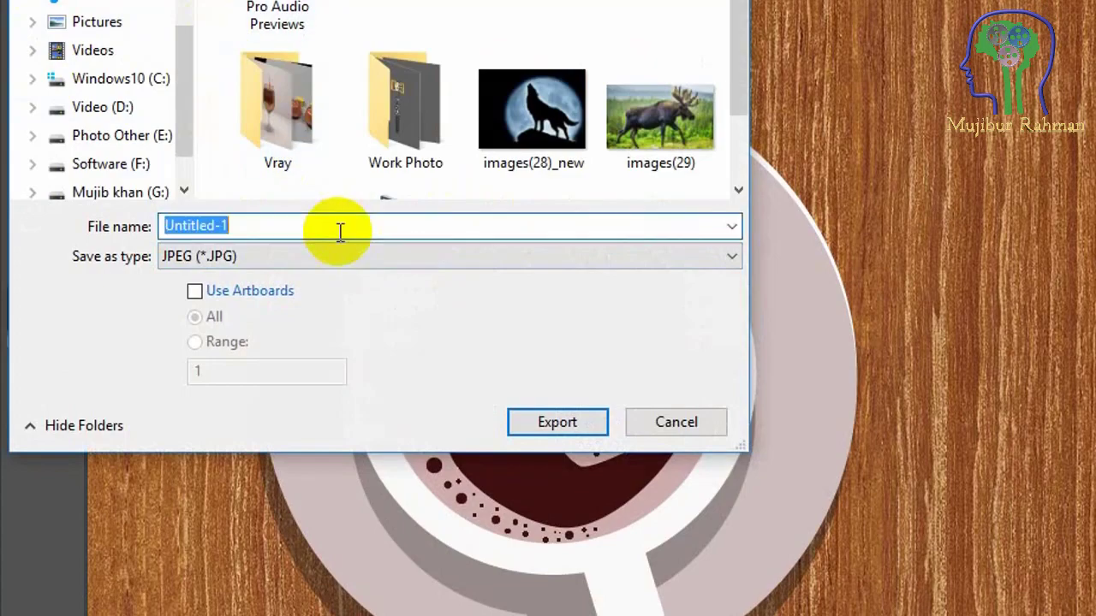
pyautogui.click(491, 256)
pyautogui.click(491, 256)
pyautogui.click(557, 422)
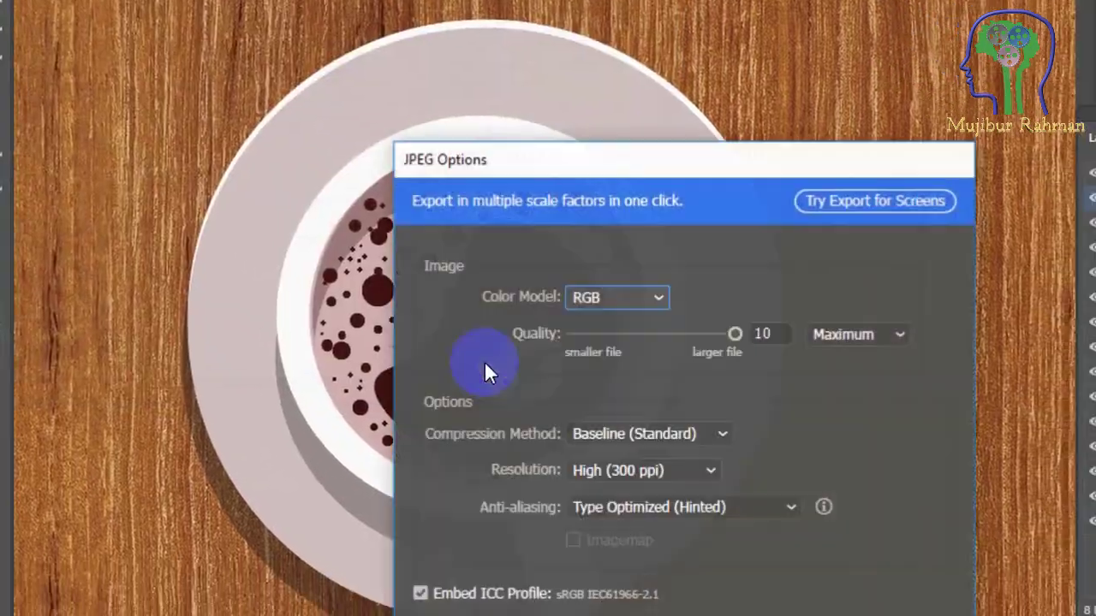
pyautogui.click(660, 543)
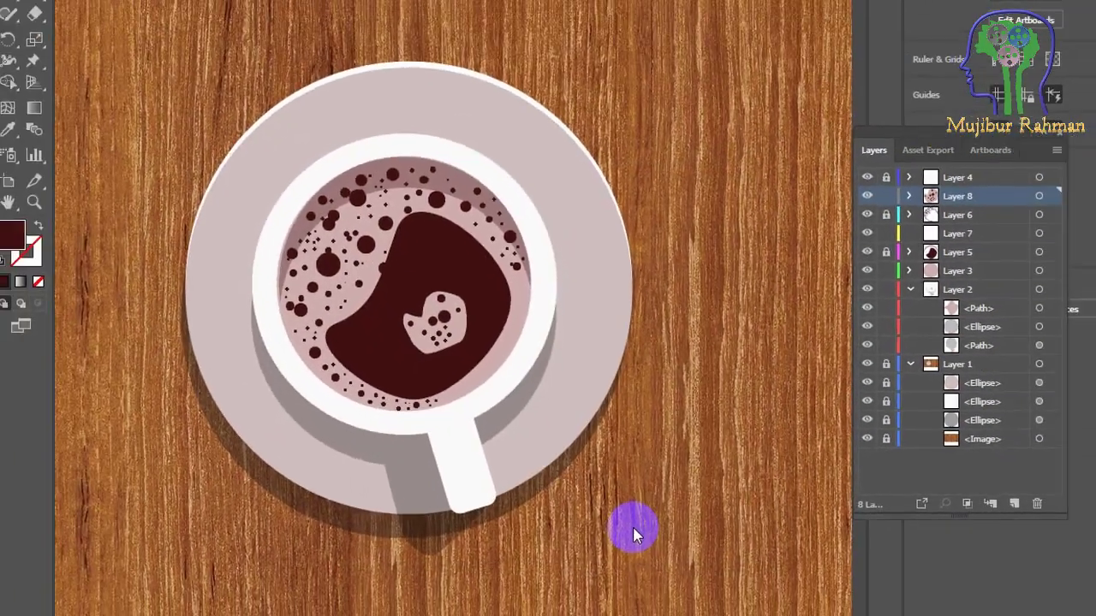